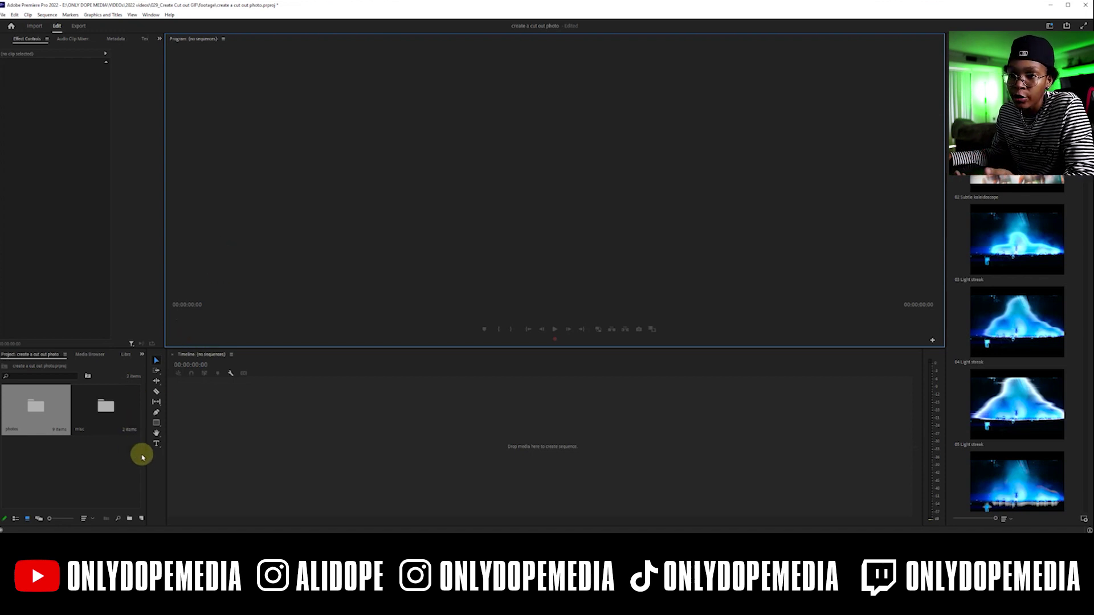
click(73, 466)
click(43, 422)
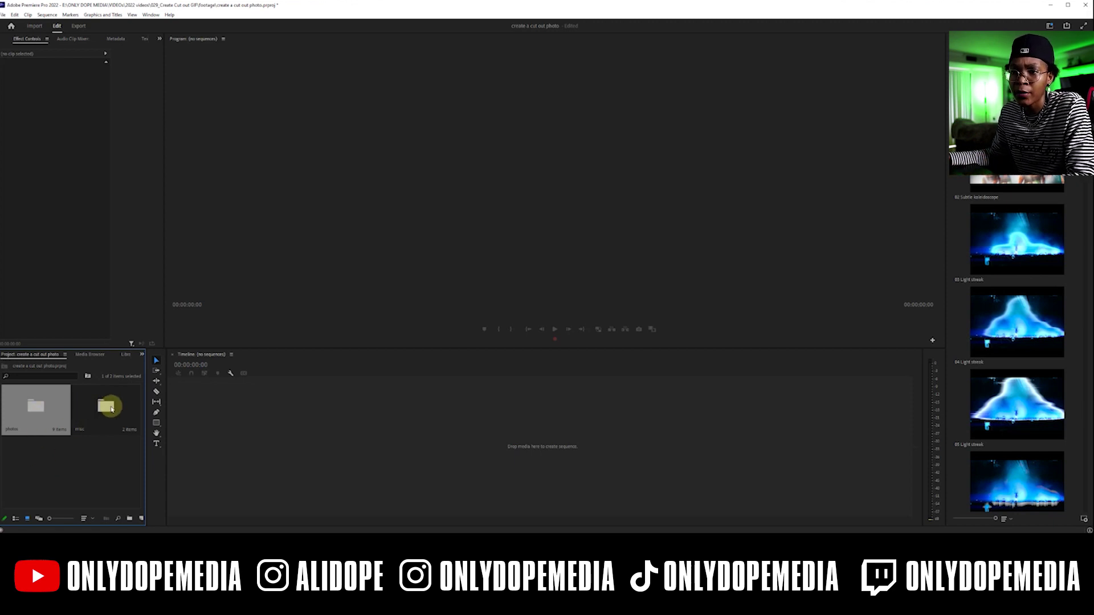
click(106, 405)
click(89, 471)
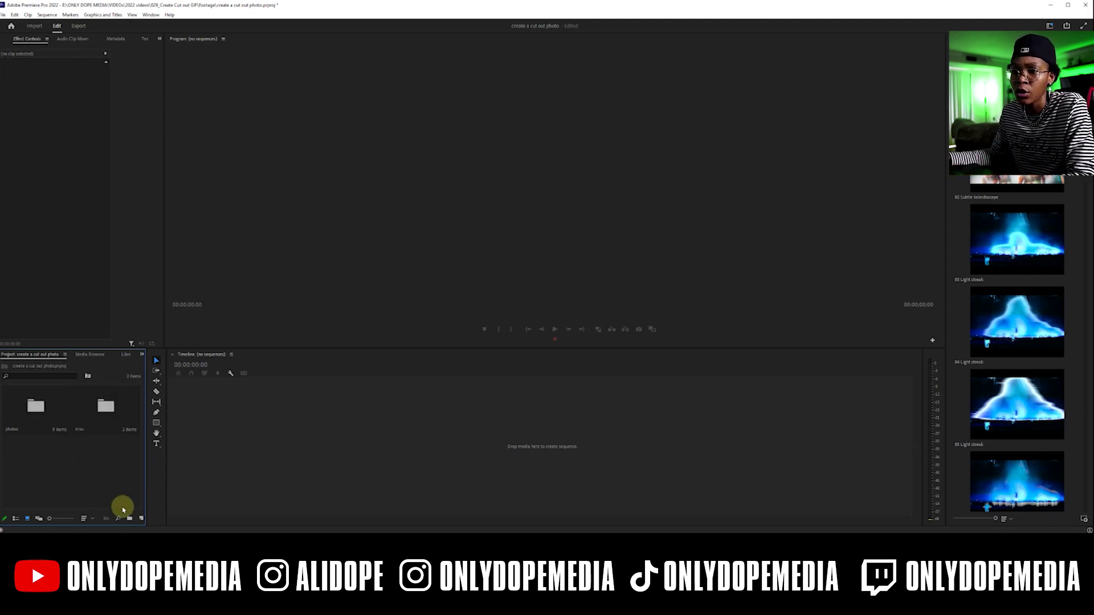
Start a new sequence based on the Digital SLR 1080p preset DSLR 1080p24.
click(141, 519)
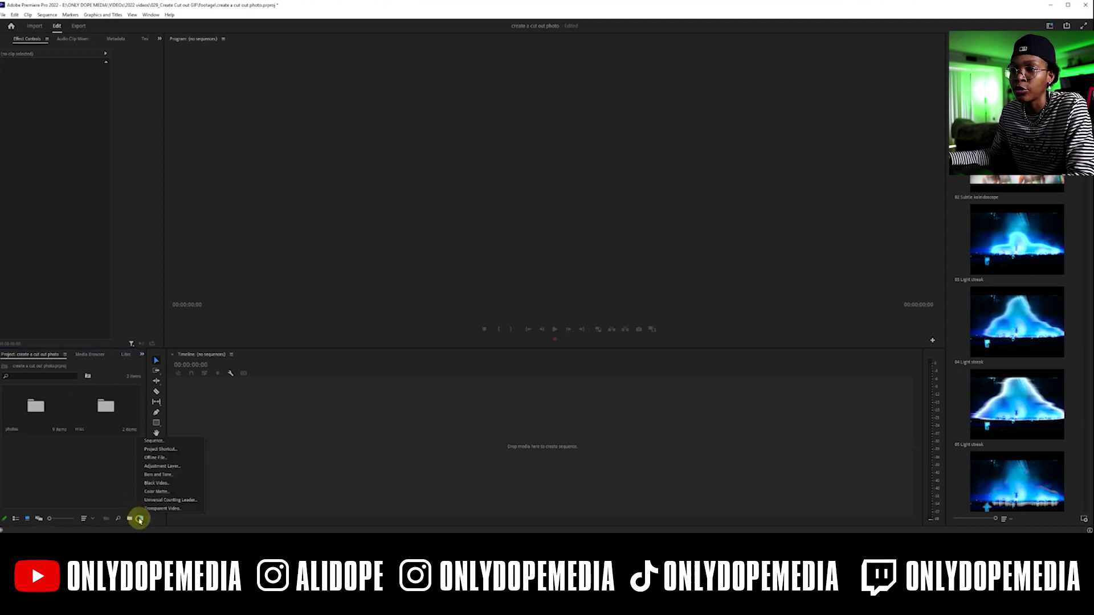
click(152, 443)
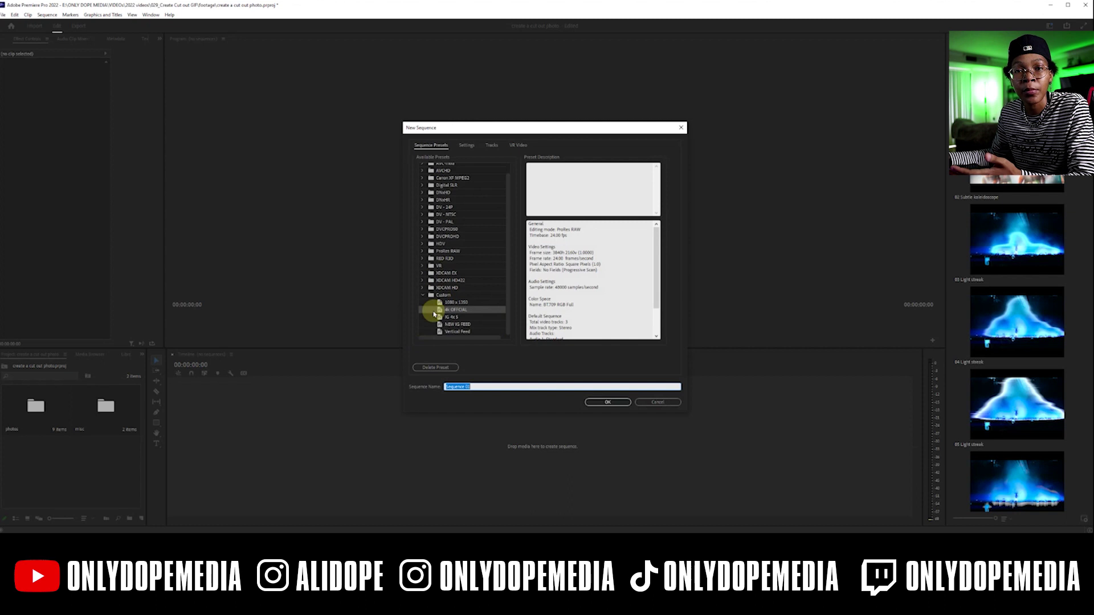
click(450, 331)
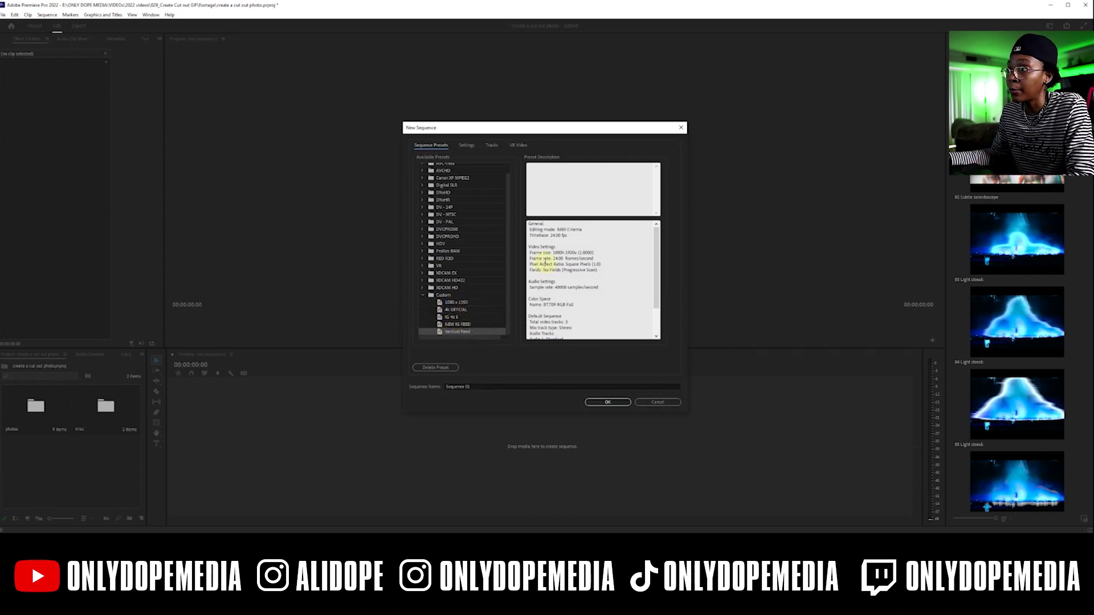
scroll(469, 242, up, 2)
double_click(448, 197)
click(432, 204)
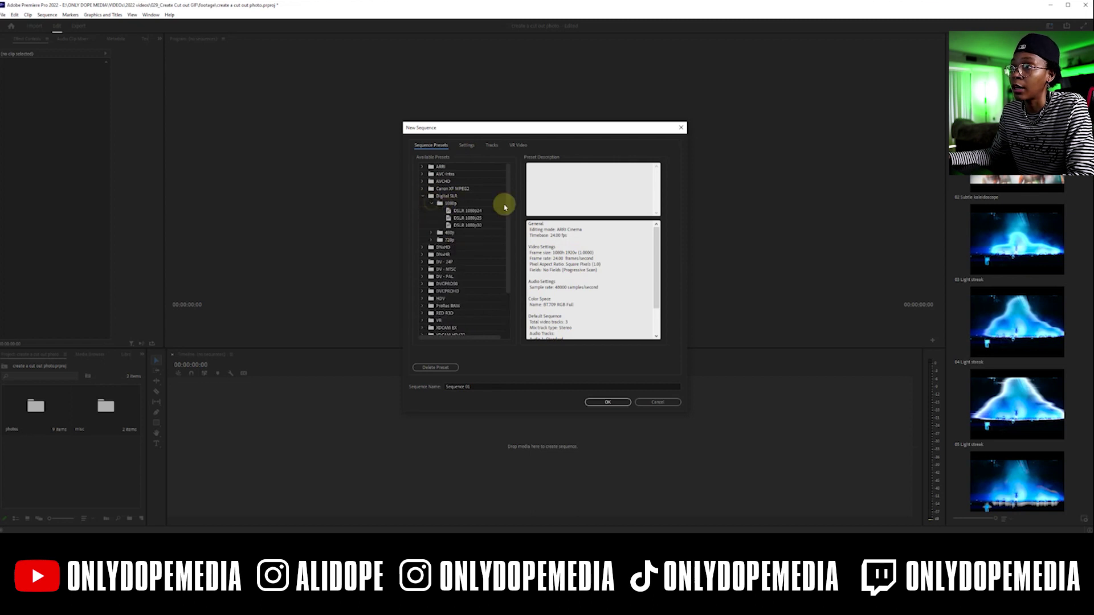
click(476, 212)
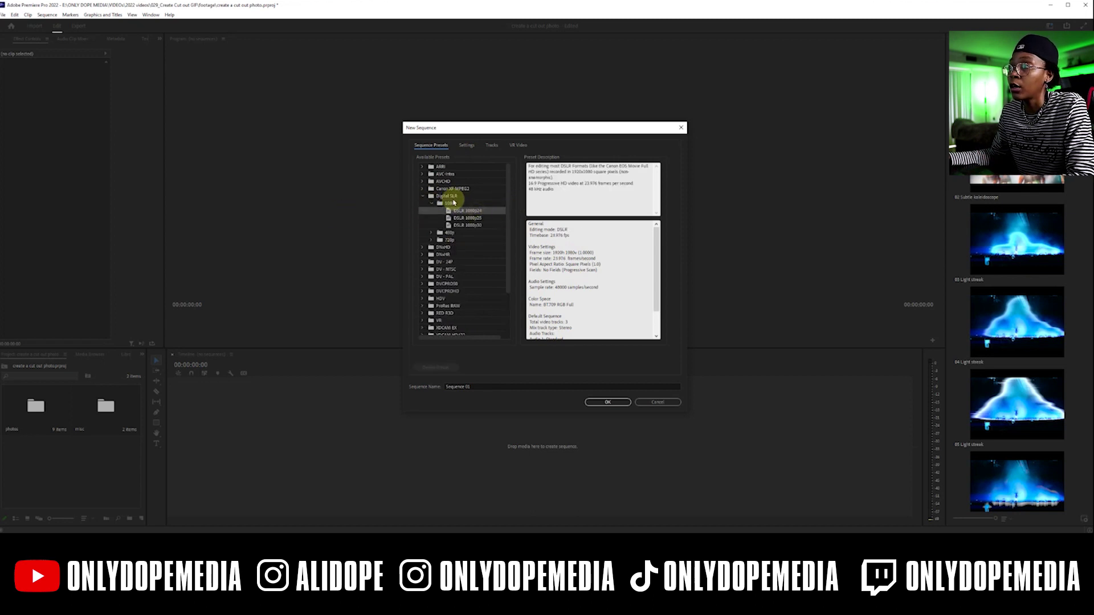
Set the sequence's frame size to 1080 horizontal by 1920 vertical and create it with the name BRENT REEL.
click(467, 146)
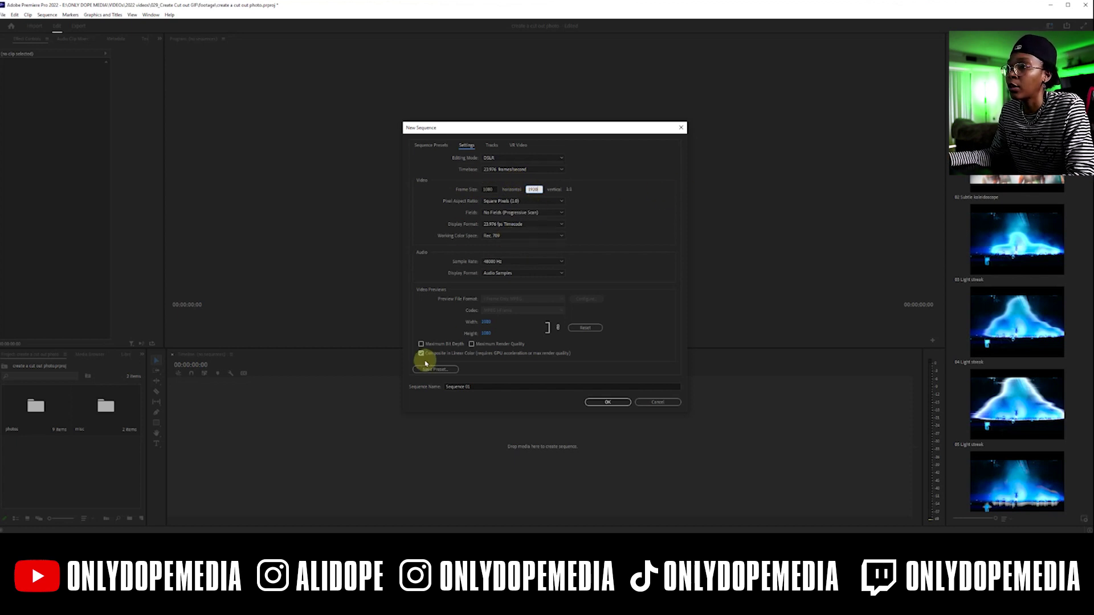
click(537, 386)
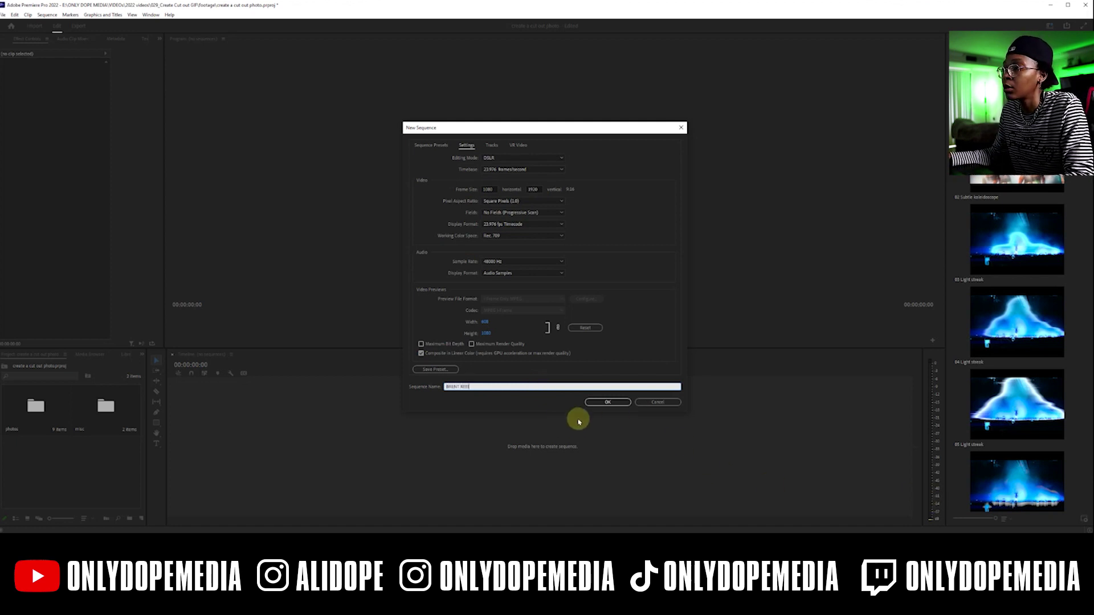
click(598, 403)
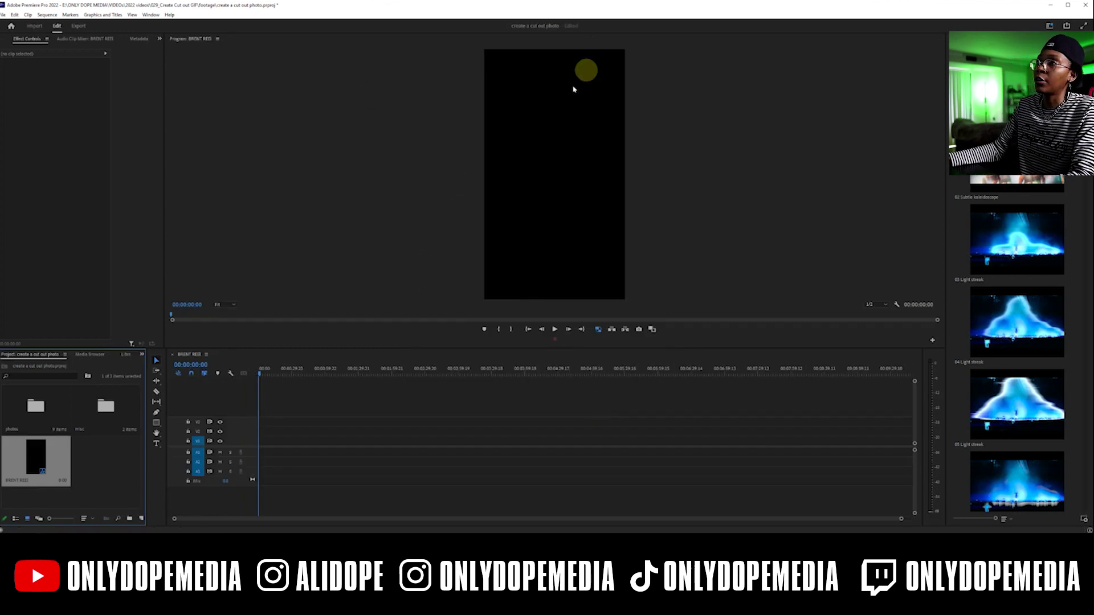
Show safe margins in the Program monitor and re-dock the monitor as a tall panel beside the timeline.
right_click(517, 124)
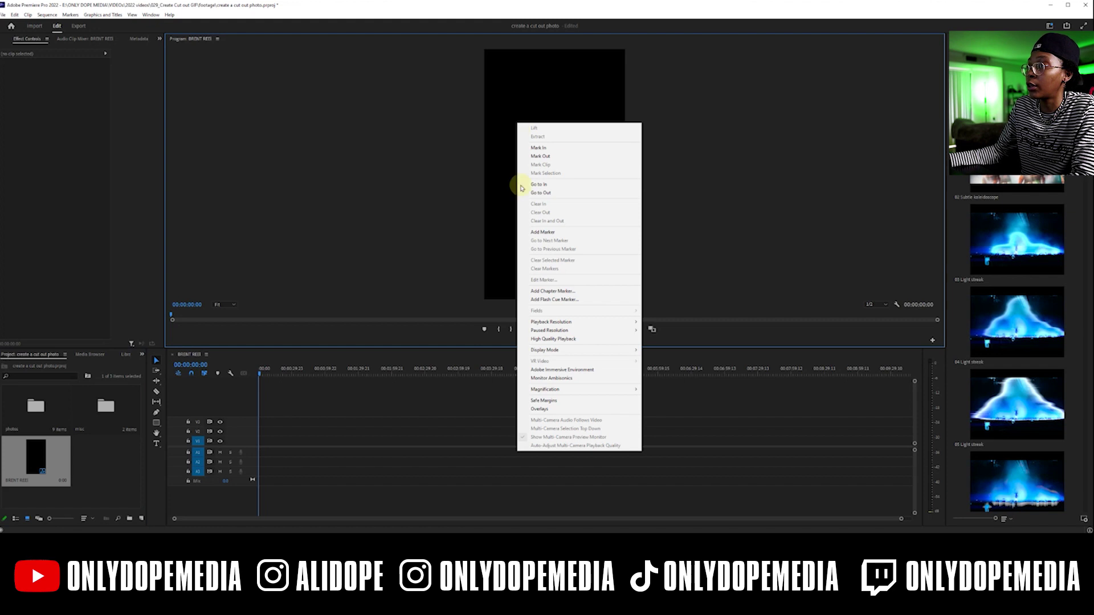
click(549, 400)
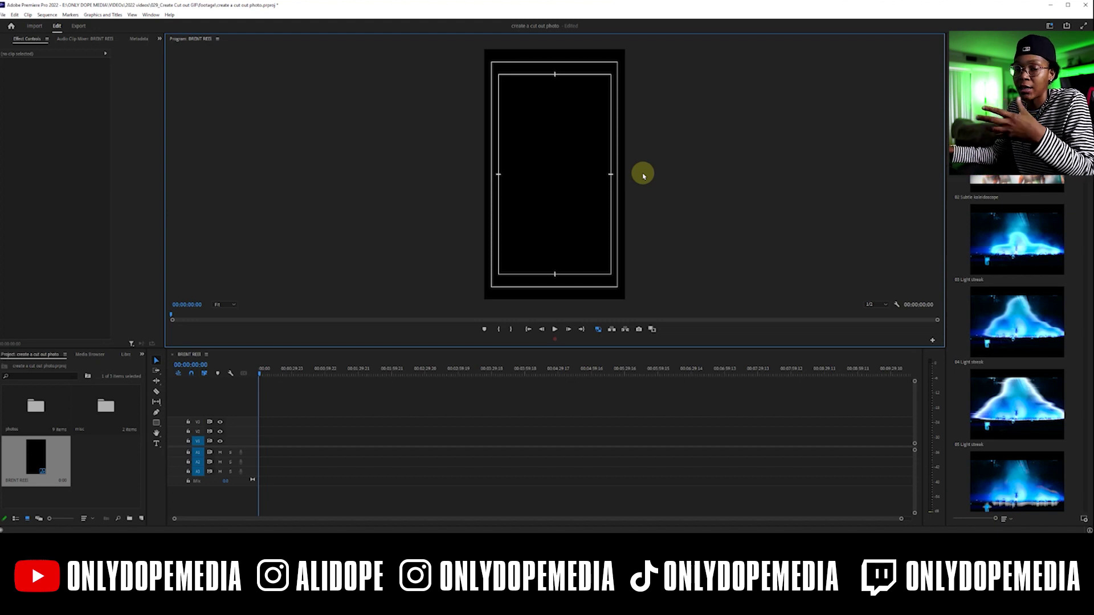
click(217, 40)
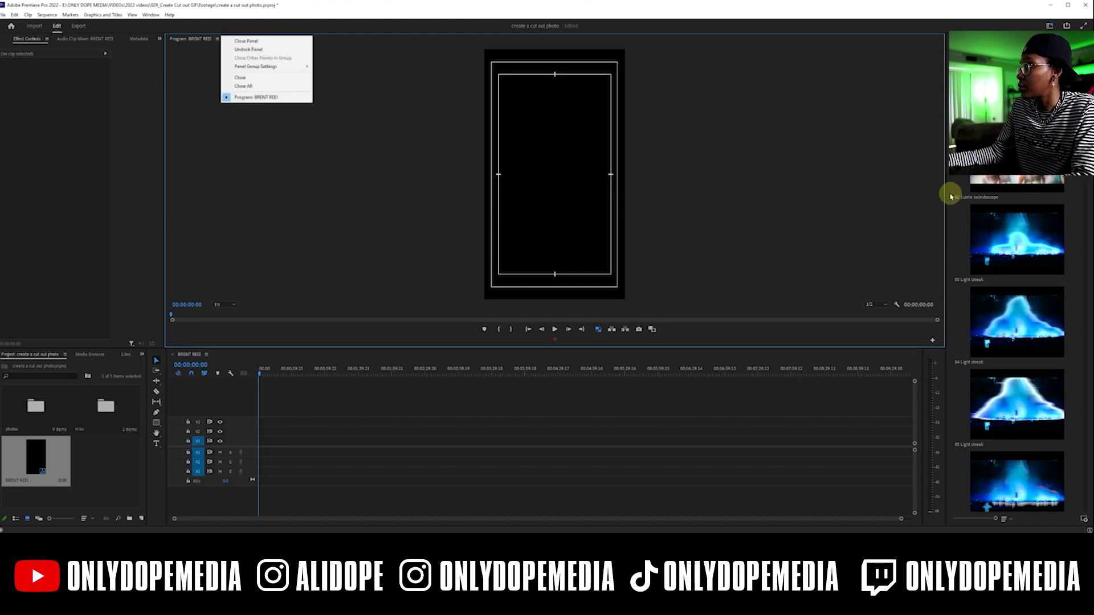
click(357, 97)
drag(191, 38, 537, 170)
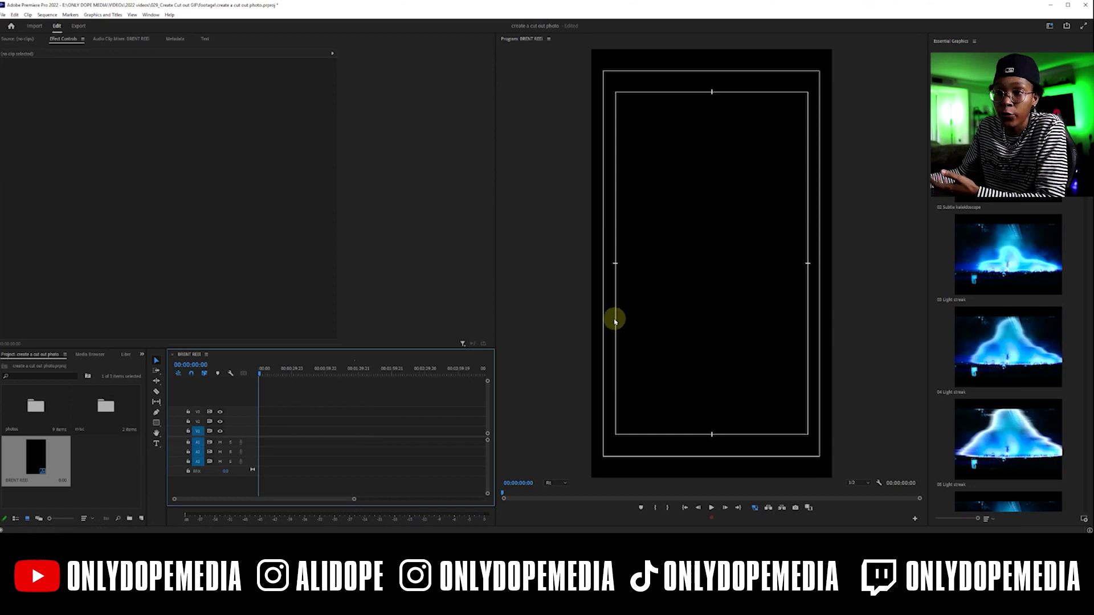
Open the photos bin and select all nine photos in it.
double_click(37, 406)
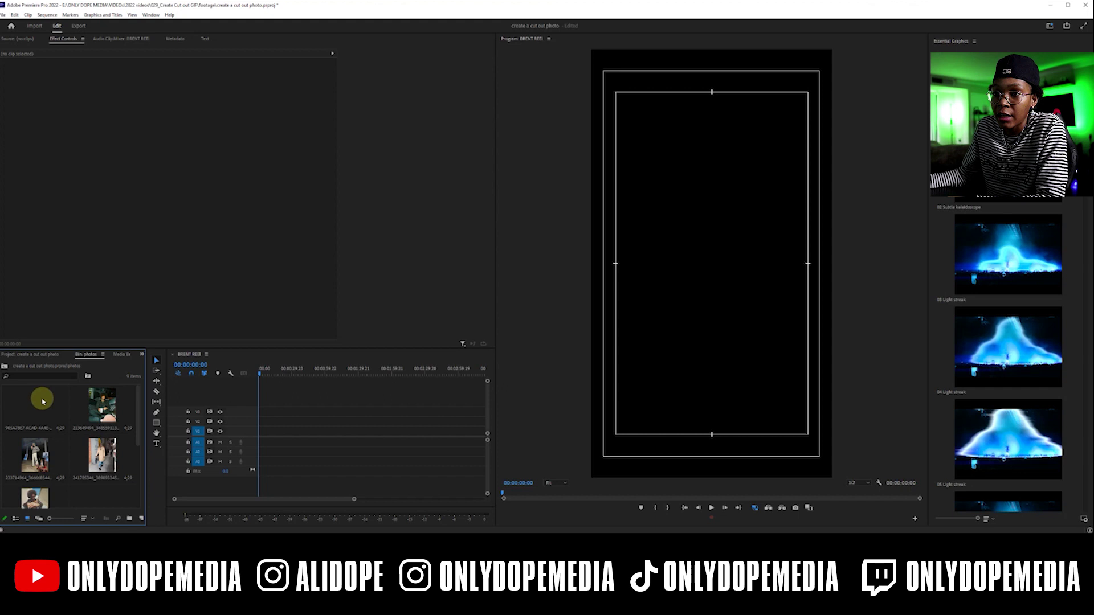
click(43, 402)
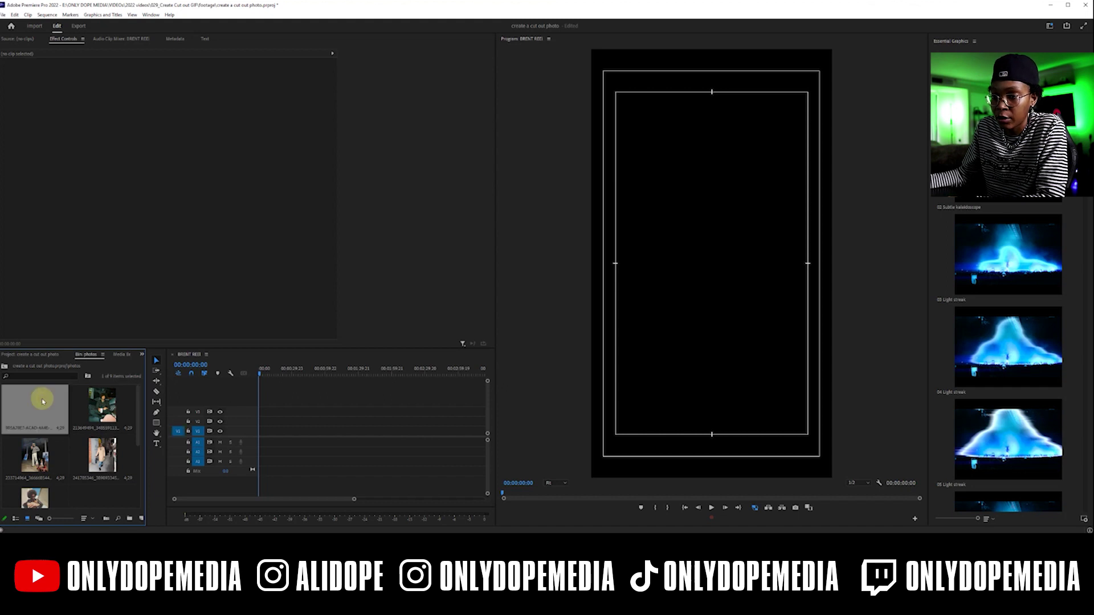
scroll(43, 402, down, 3)
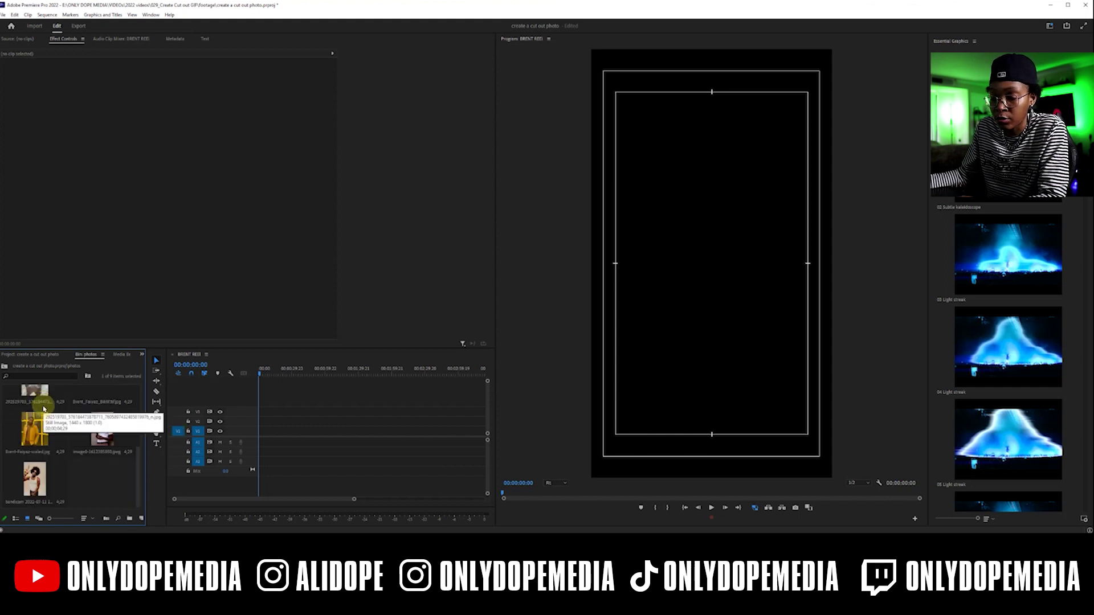
shift+click(35, 487)
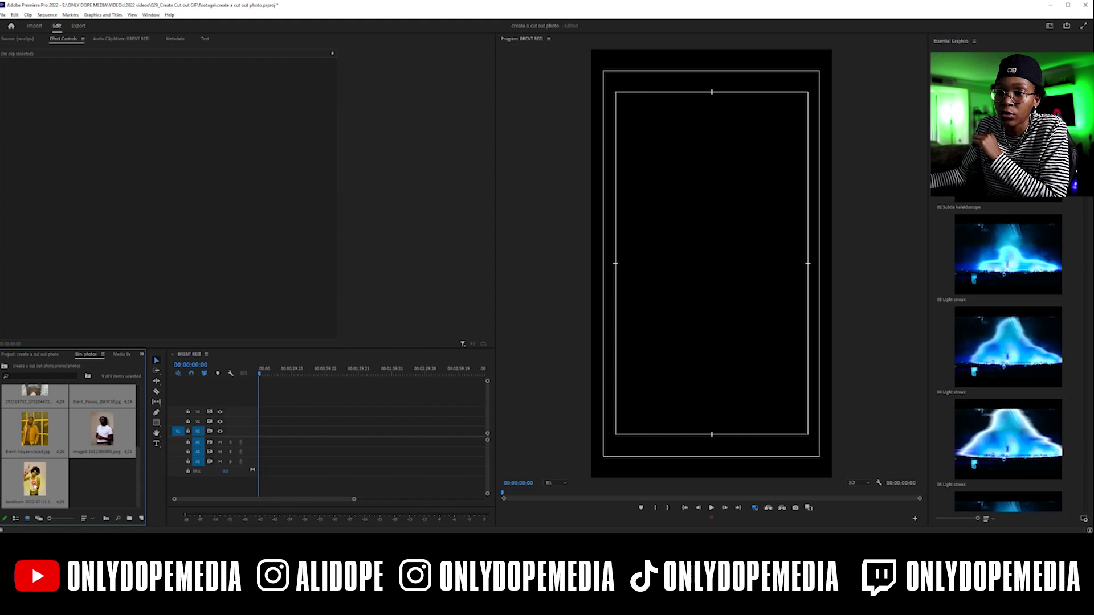
right_click(34, 486)
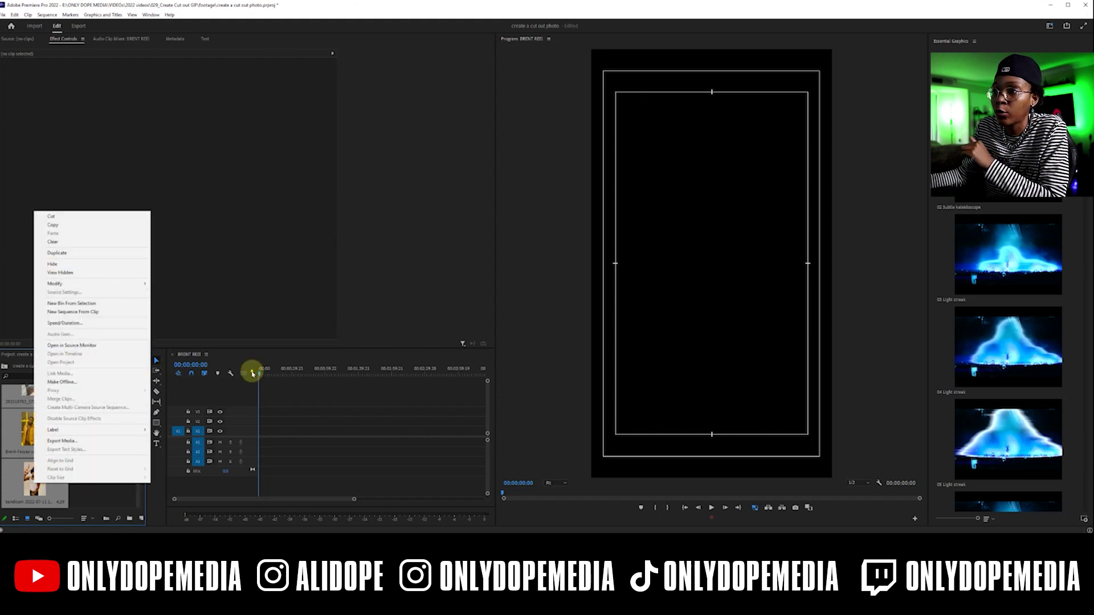
click(253, 374)
Place the playhead at 00:00:15:00 in the sequence and add a marker there.
click(269, 371)
key(equal)
key(equal)
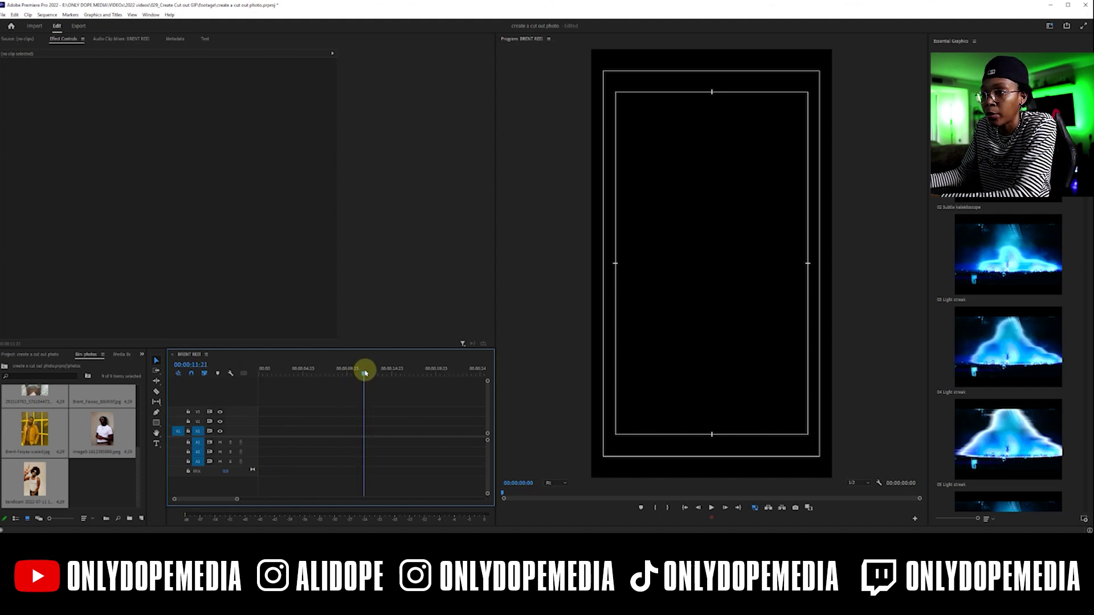
drag(353, 375, 397, 336)
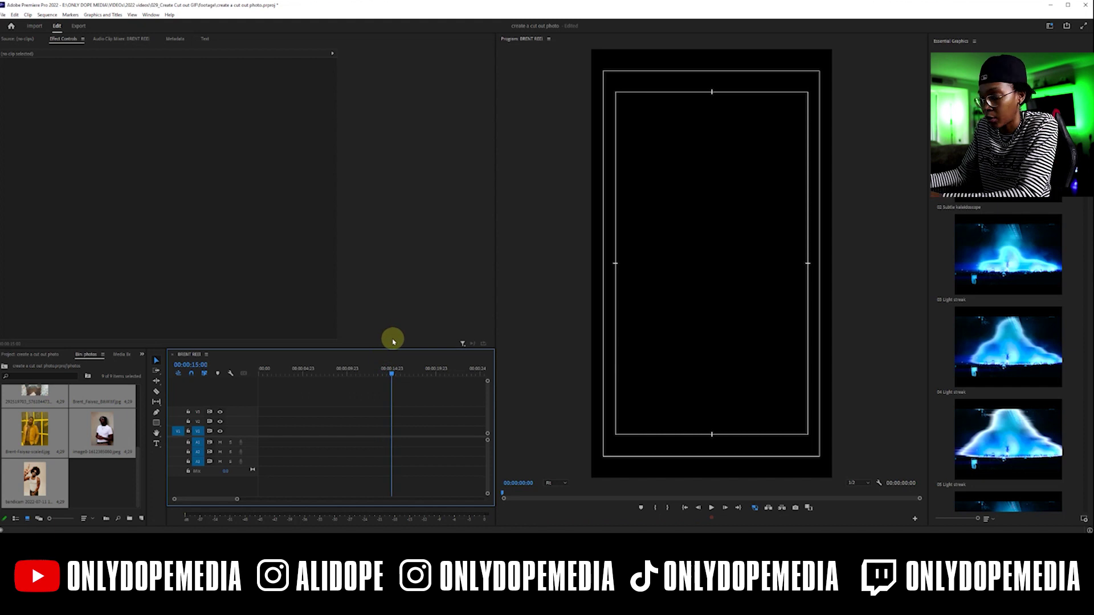
Set the duration of all selected photos in the bin to 1 second.
right_click(83, 423)
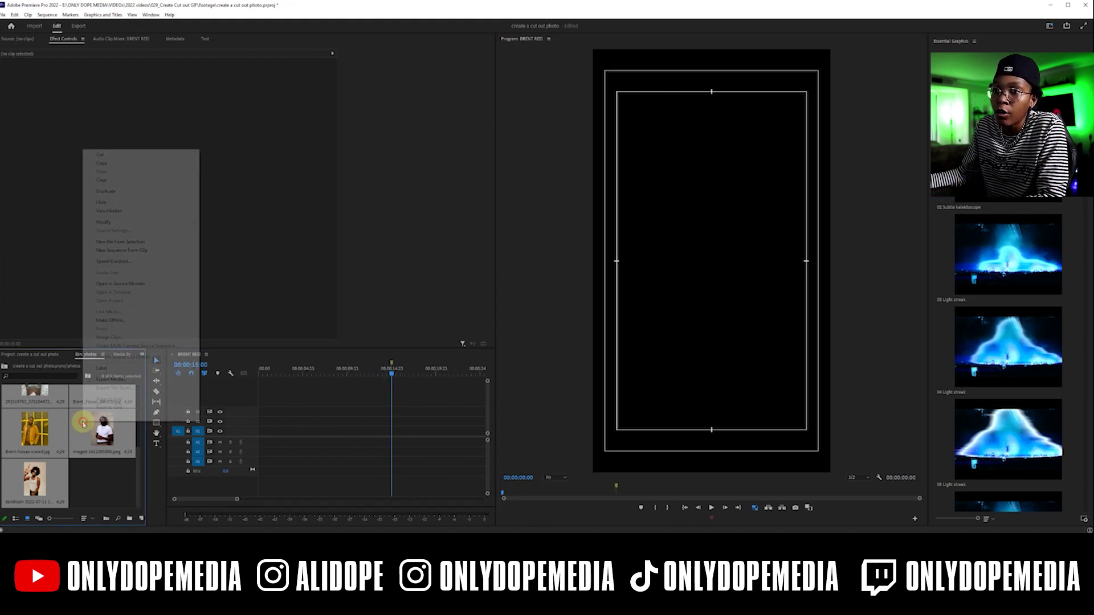
click(113, 263)
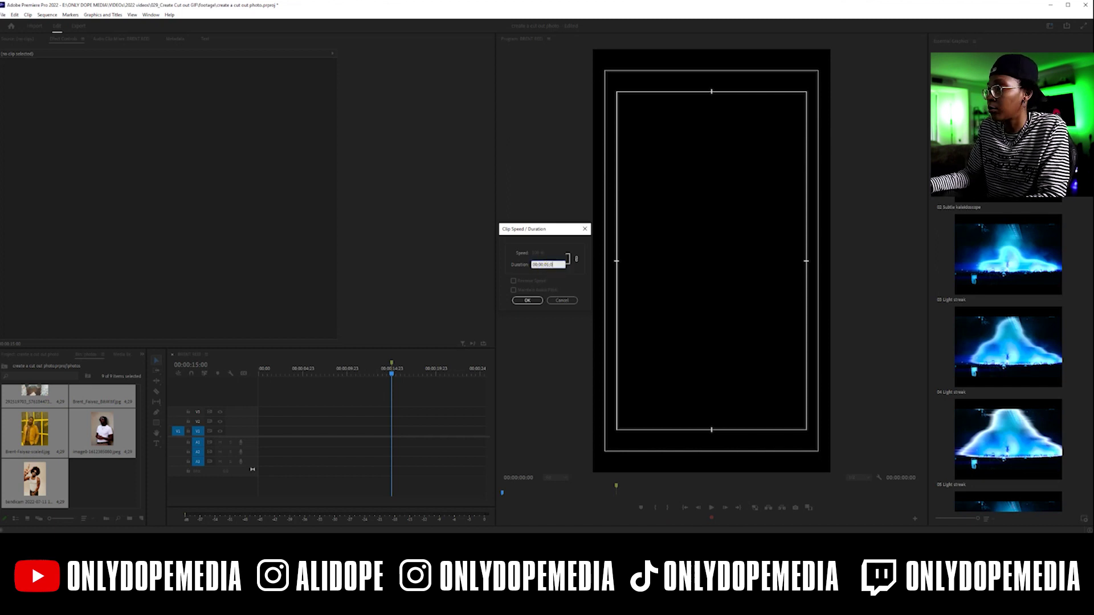
key(Return)
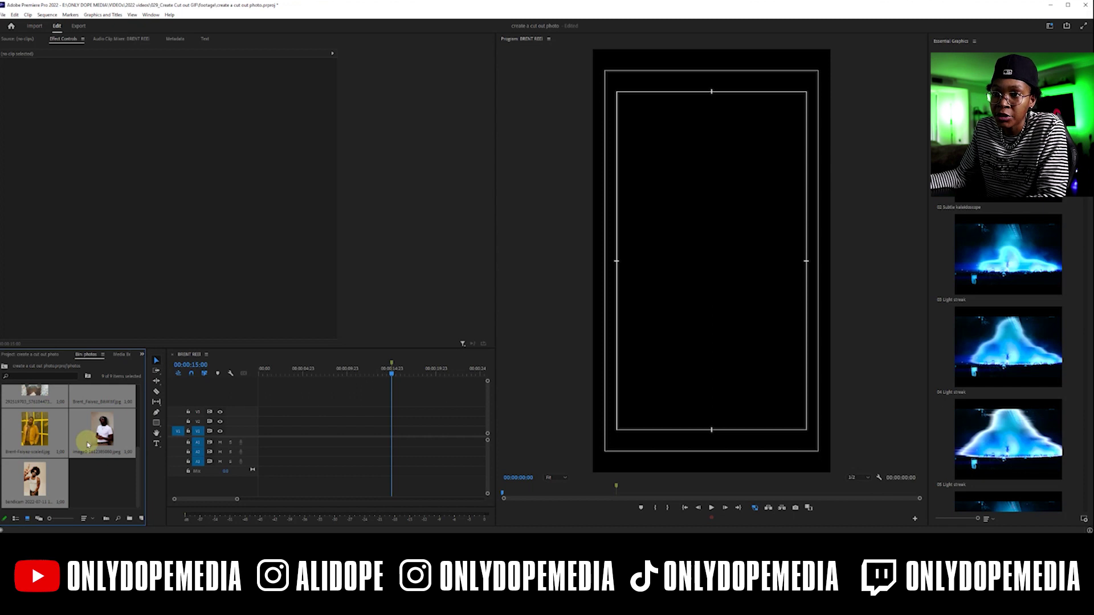
Try the first photo of the bin at the start of video track V1.
scroll(89, 445, up, 4)
click(43, 411)
drag(43, 411, 261, 431)
drag(266, 376, 261, 374)
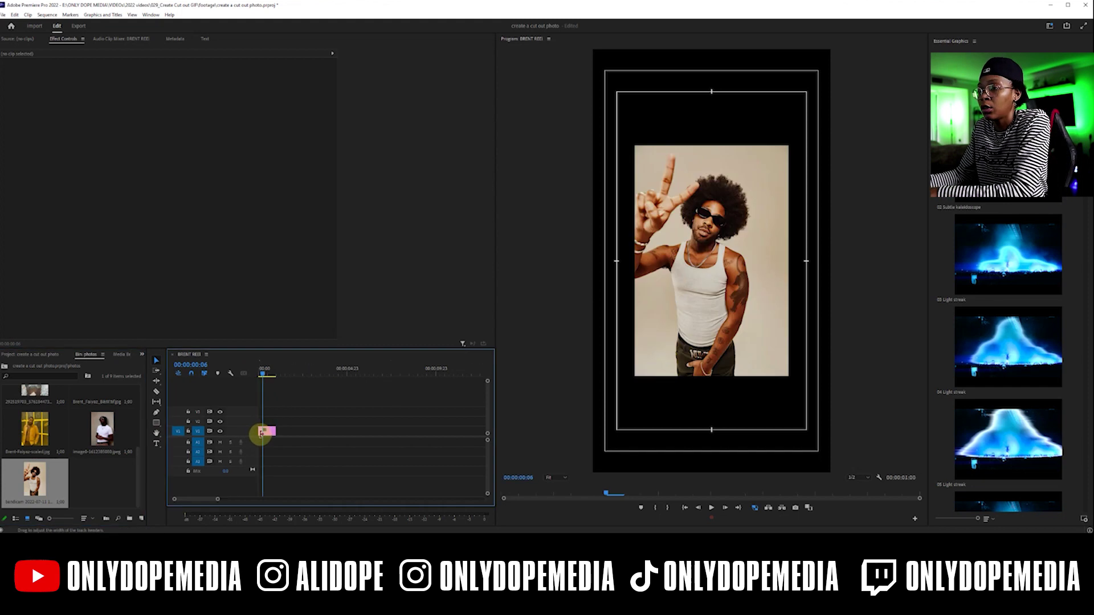
Replace the clip at the start of V1 with the bandicam photo from the end of the bin.
key(=)
key(=)
key(=)
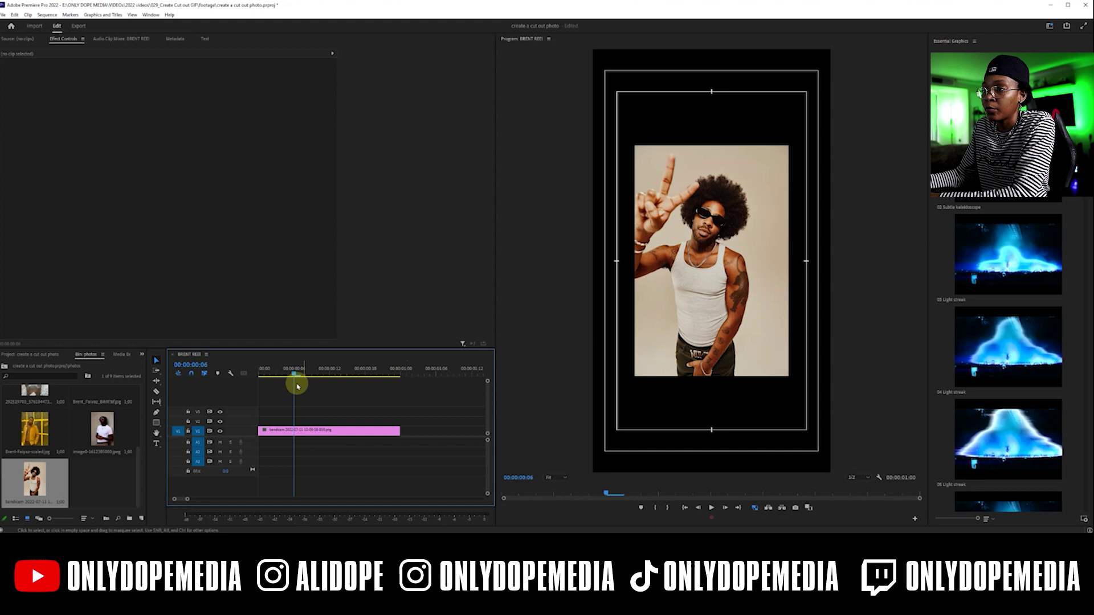
Place the photo of the man in the tan coat on V2 from about 00:00:00:18, overlapping the first clip's end.
scroll(85, 454, up, 1)
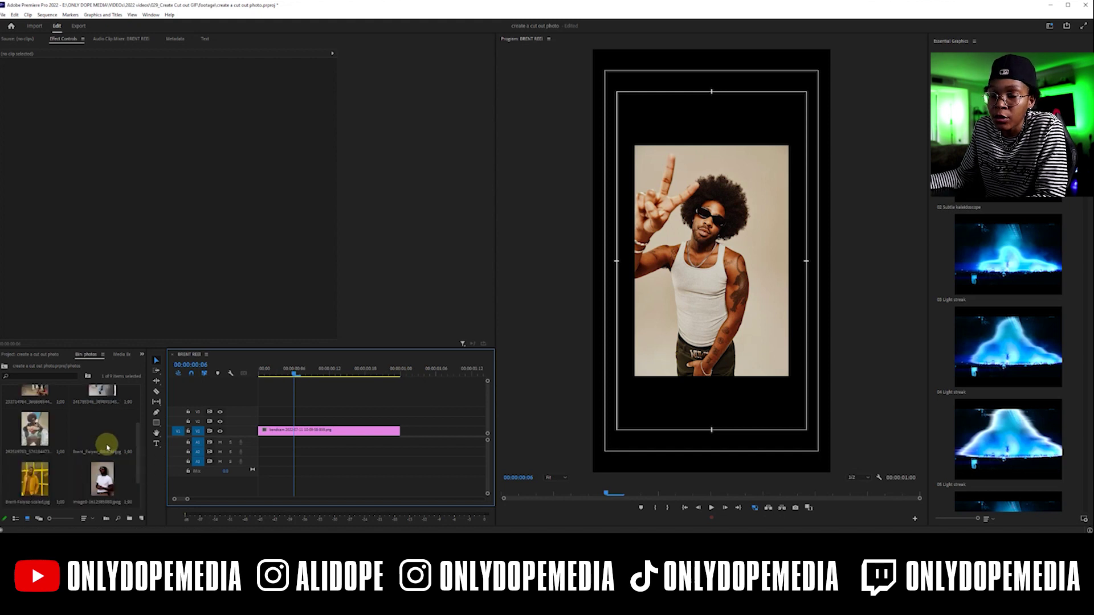
scroll(108, 448, up, 1)
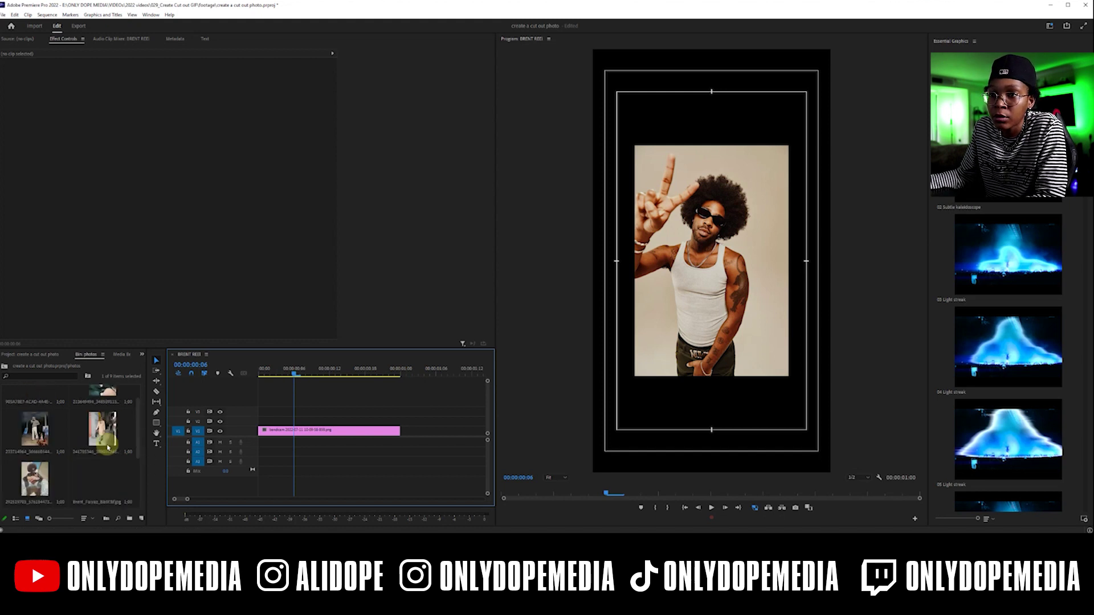
scroll(107, 448, up, 1)
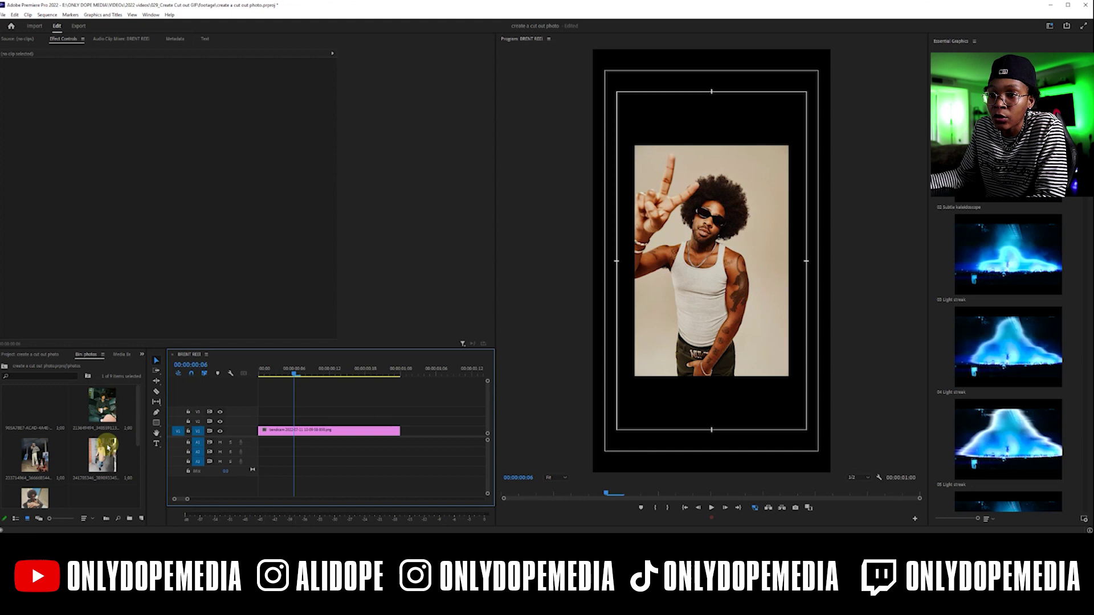
click(107, 448)
drag(97, 449, 367, 422)
drag(313, 374, 429, 366)
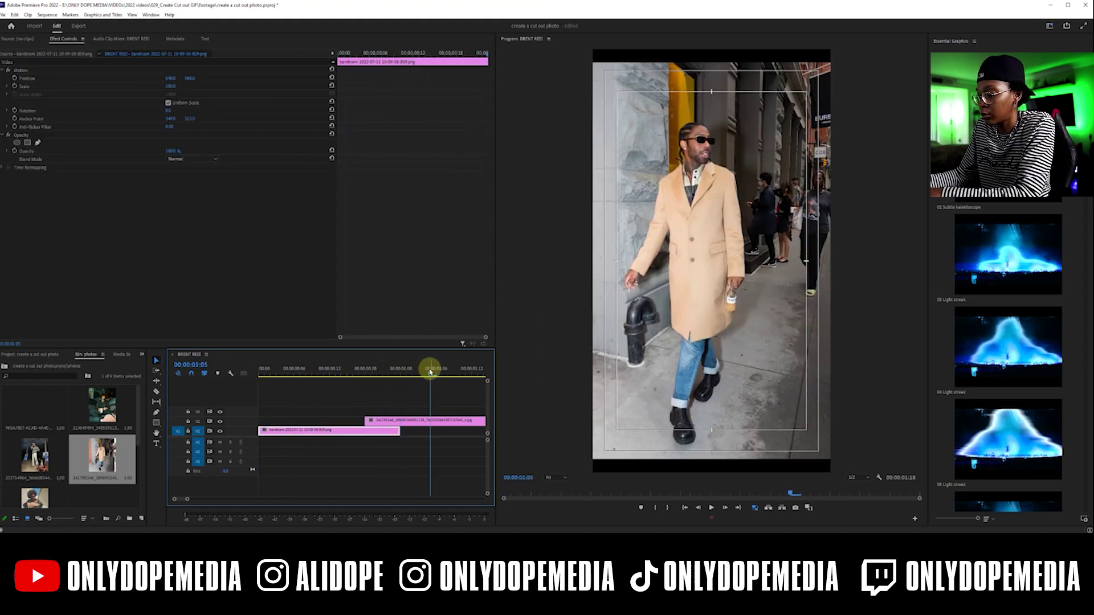
Stagger the remaining photos upward on successive video tracks, each overlapping the previous clip's end, and enlarge the video track area.
key(minus)
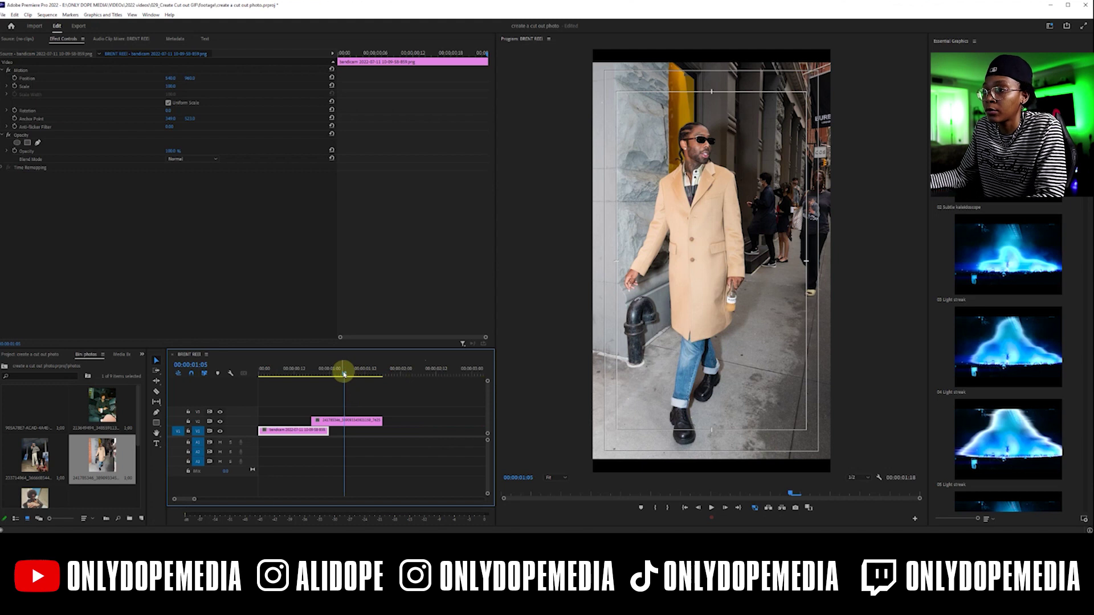
drag(344, 375, 376, 373)
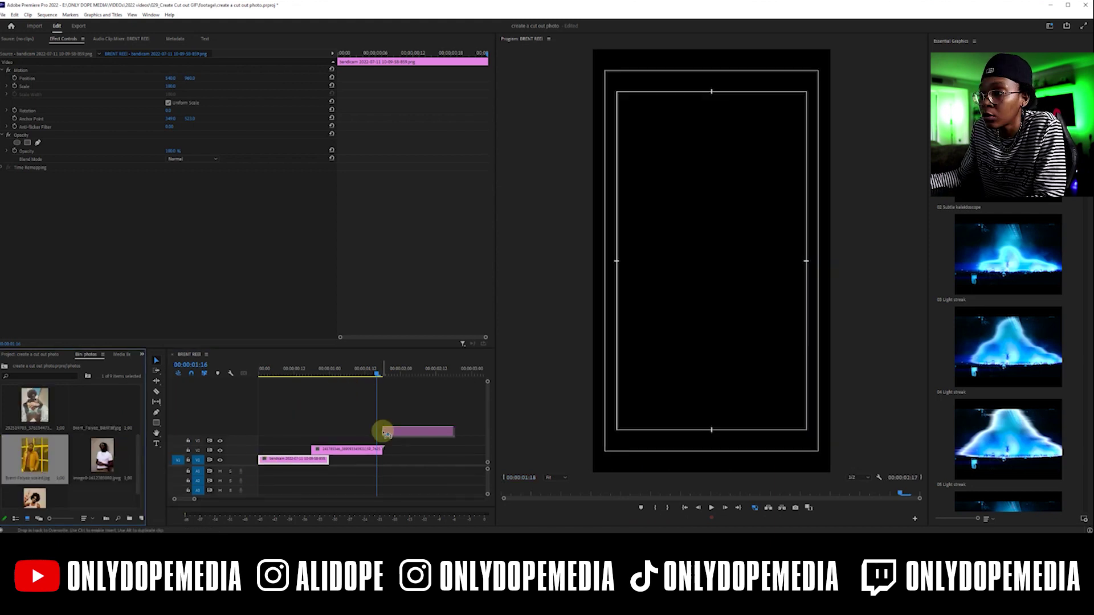
drag(34, 409, 257, 403)
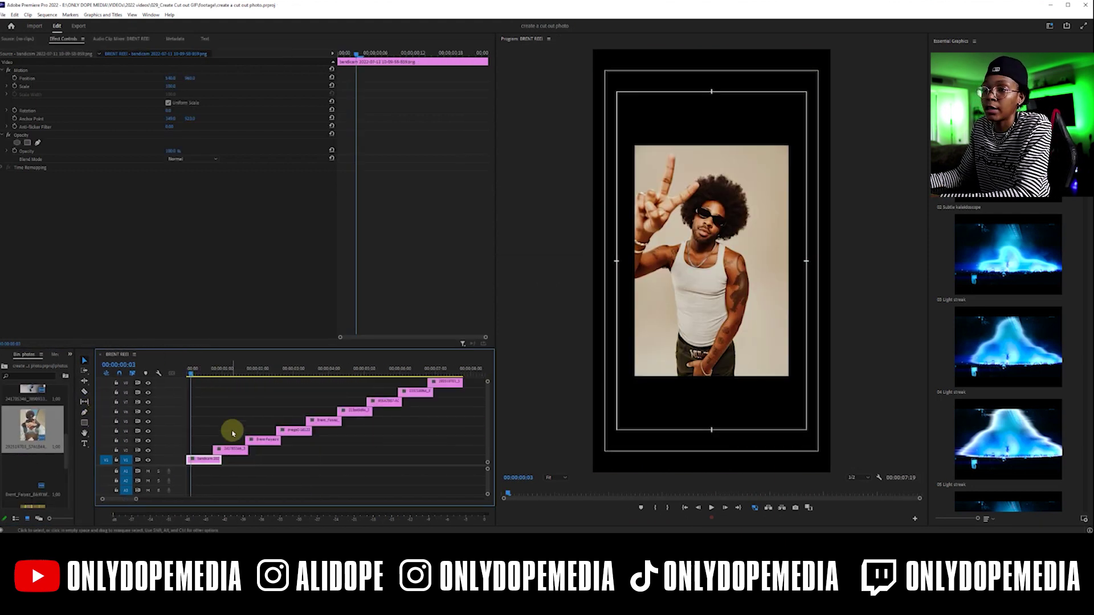
key(minus)
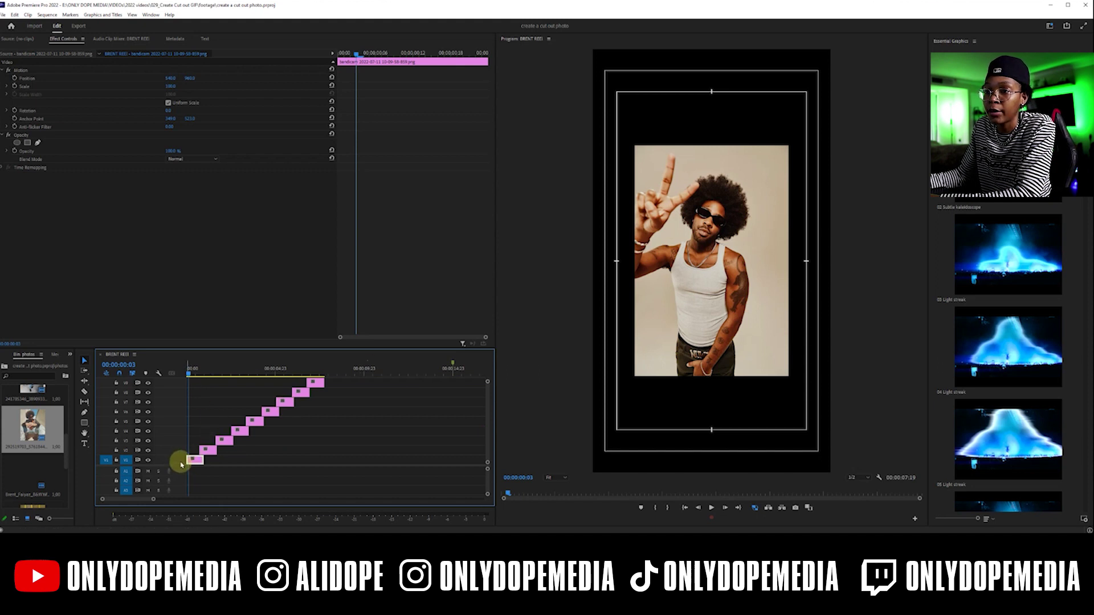
drag(181, 468, 182, 492)
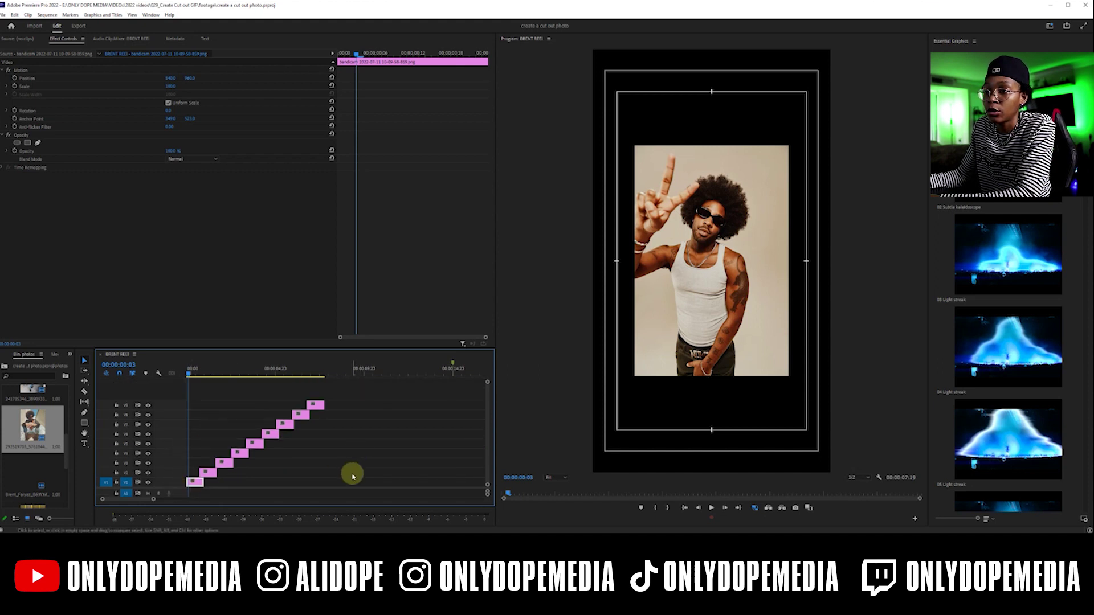
Scale all the staggered photo clips to the sequence's frame size in one go.
drag(352, 471, 193, 395)
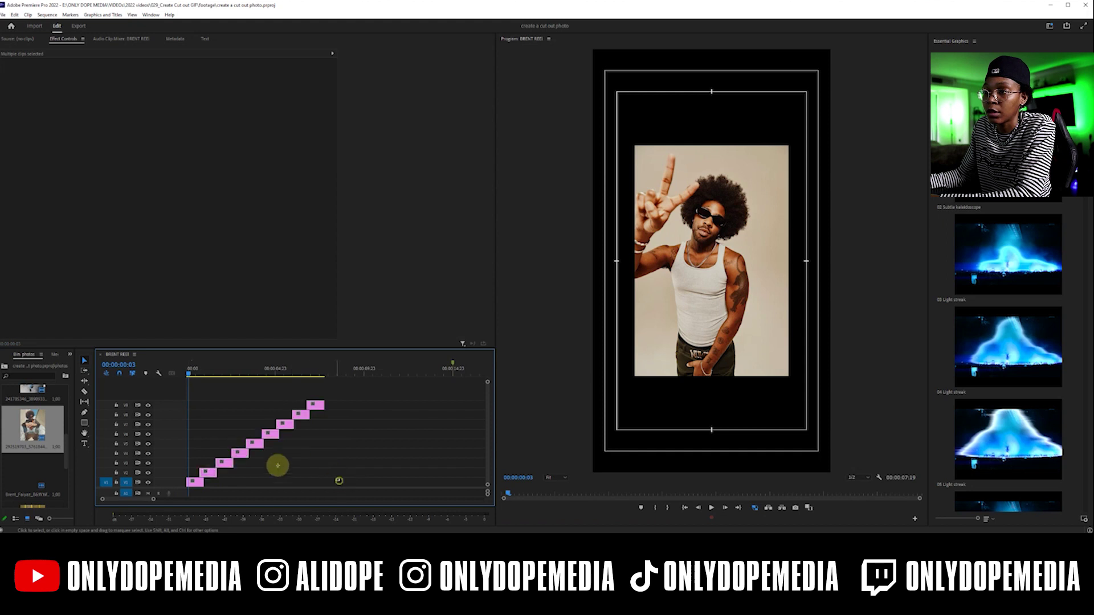
right_click(258, 444)
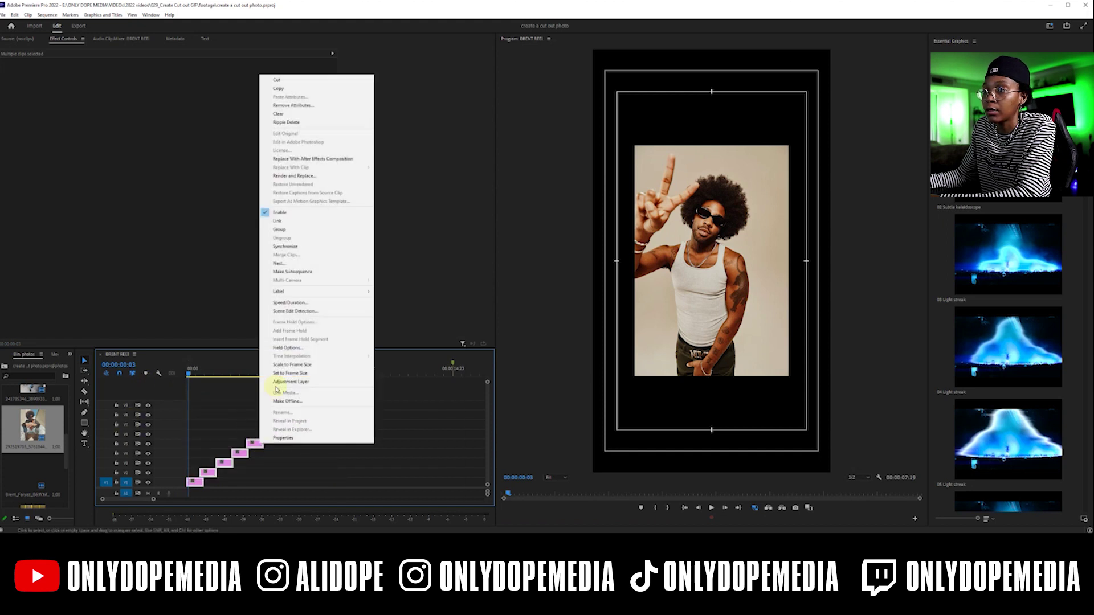
click(276, 363)
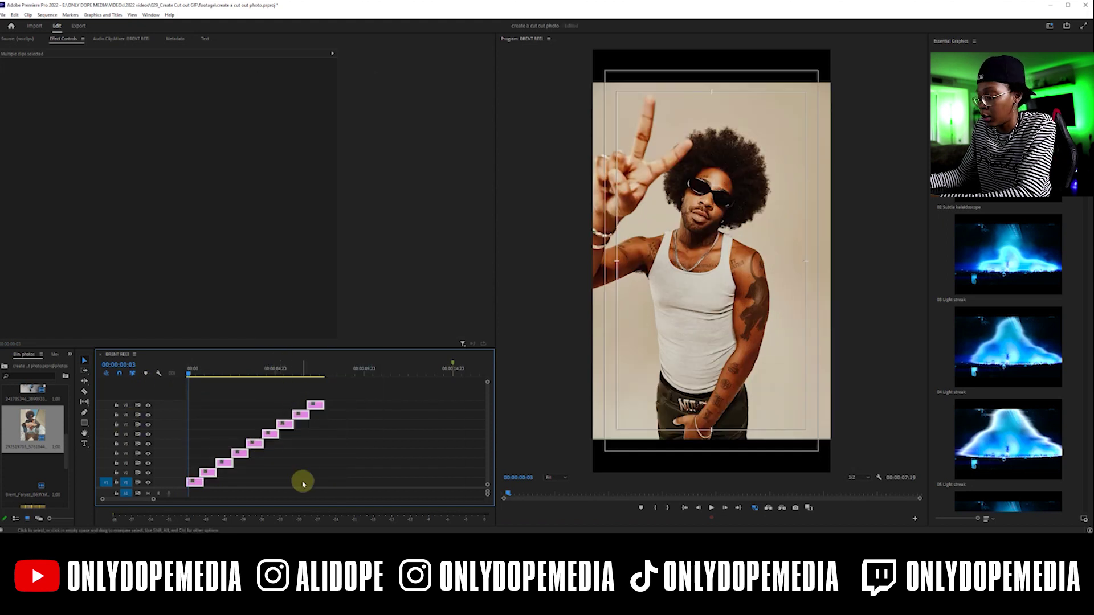
key(=)
key(=)
Increase the V1 clip's scale until the photo fills the full height of the vertical frame.
click(219, 423)
click(217, 480)
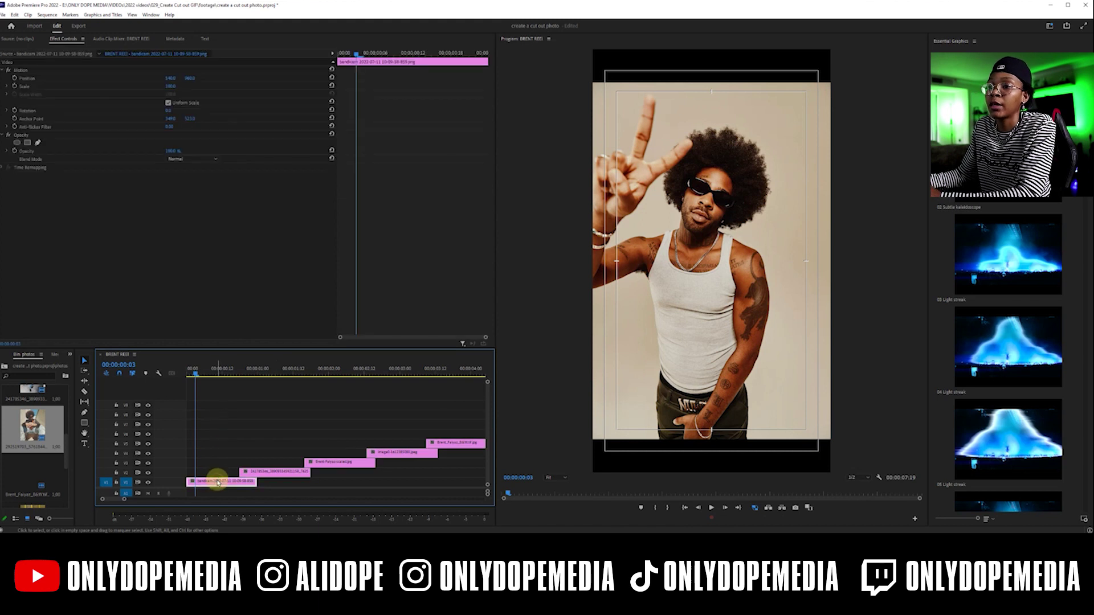
drag(170, 86, 183, 87)
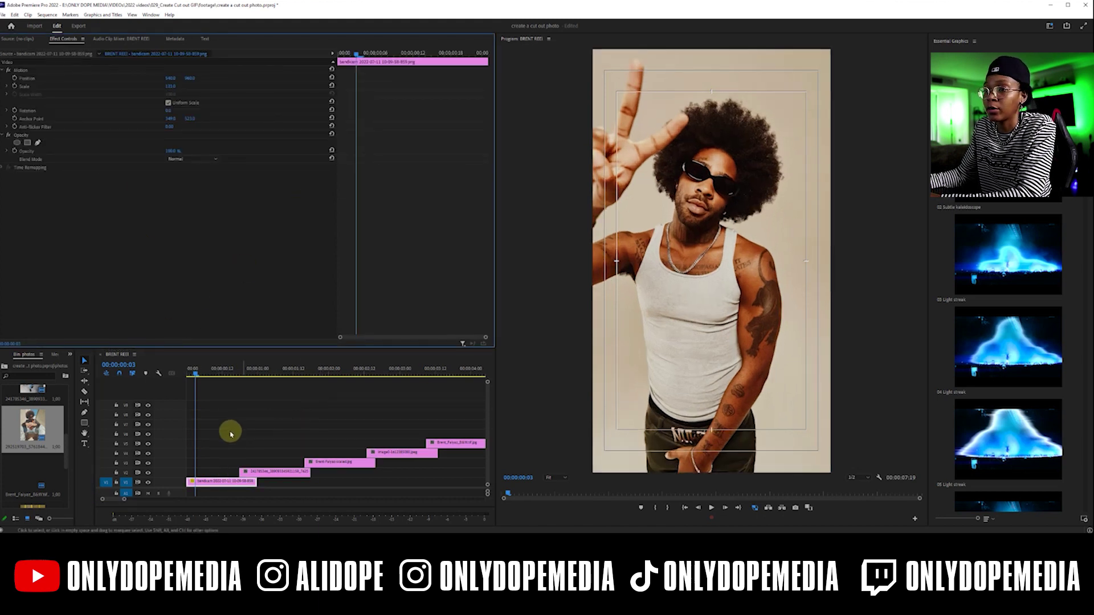
Keyframe the V1 clip's scale from an enlarged close-up at 00:00:00:00 back down to the frame-filling size at 00:00:00:07.
drag(193, 380, 188, 378)
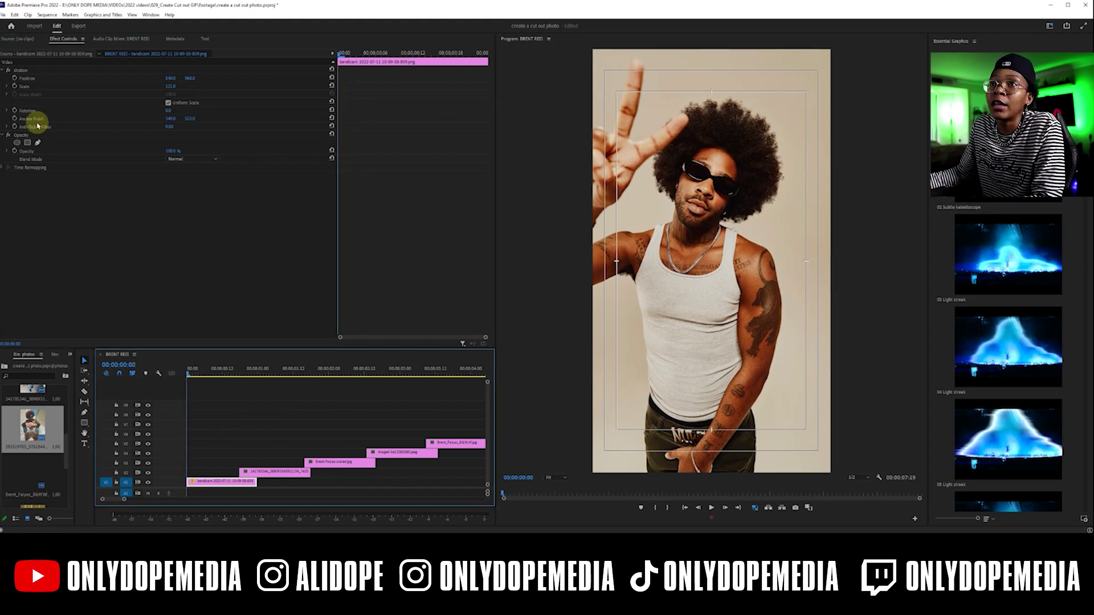
click(15, 86)
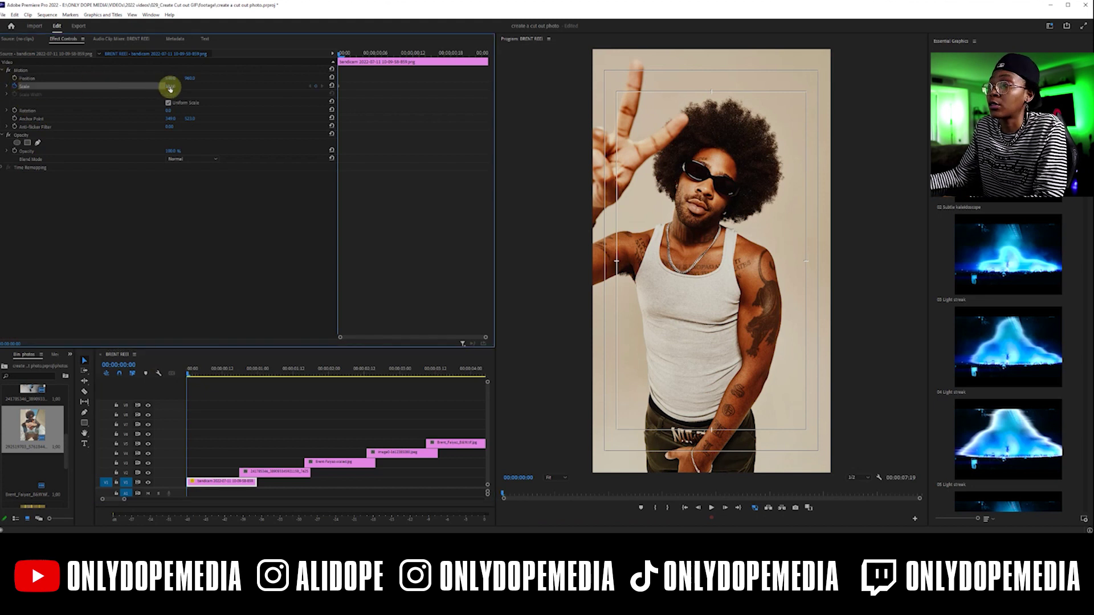
drag(170, 86, 225, 86)
drag(342, 52, 382, 53)
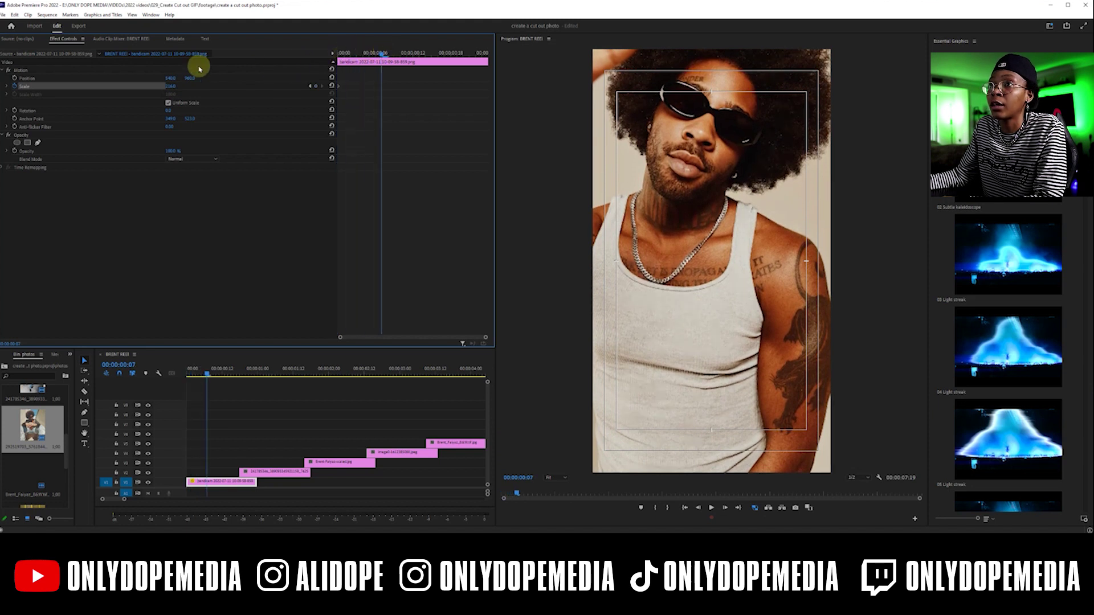
drag(174, 90, 120, 90)
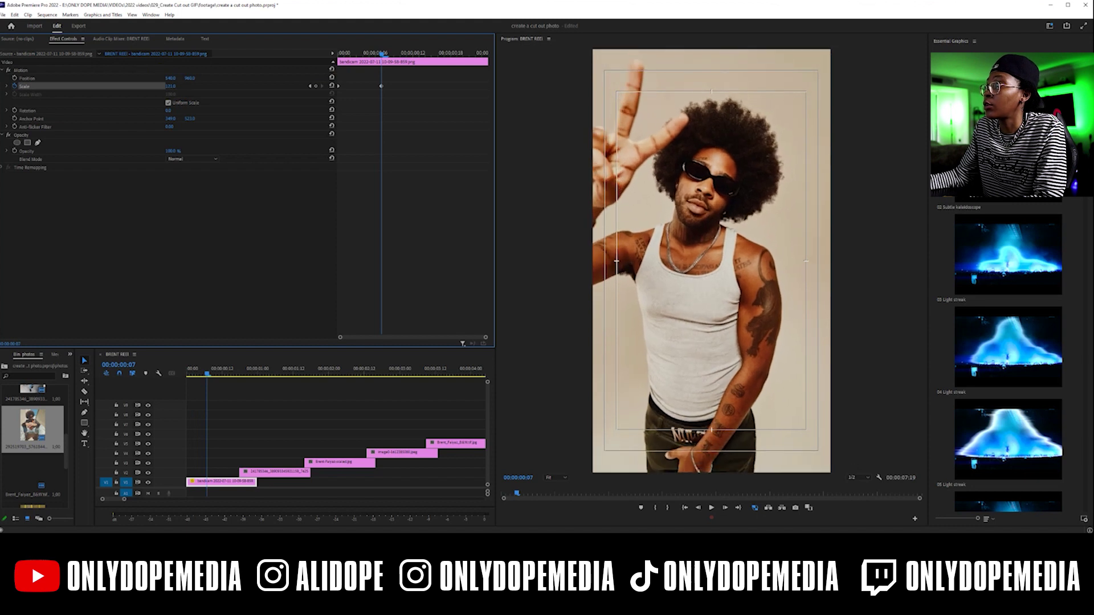
Apply easing to the V1 clip's scale keyframe at 00:00:00:07 and save the project.
right_click(383, 88)
click(403, 205)
click(274, 451)
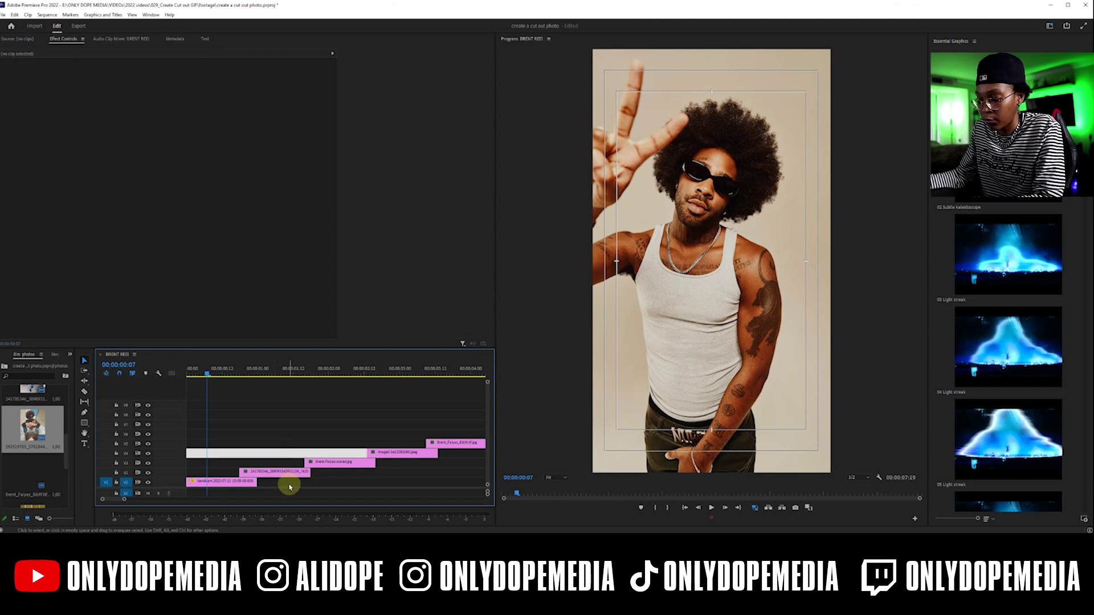
key(ctrl+s)
Add a video track above V2 and duplicate the tan-coat photo clip onto it, directly above the original.
drag(205, 376, 252, 386)
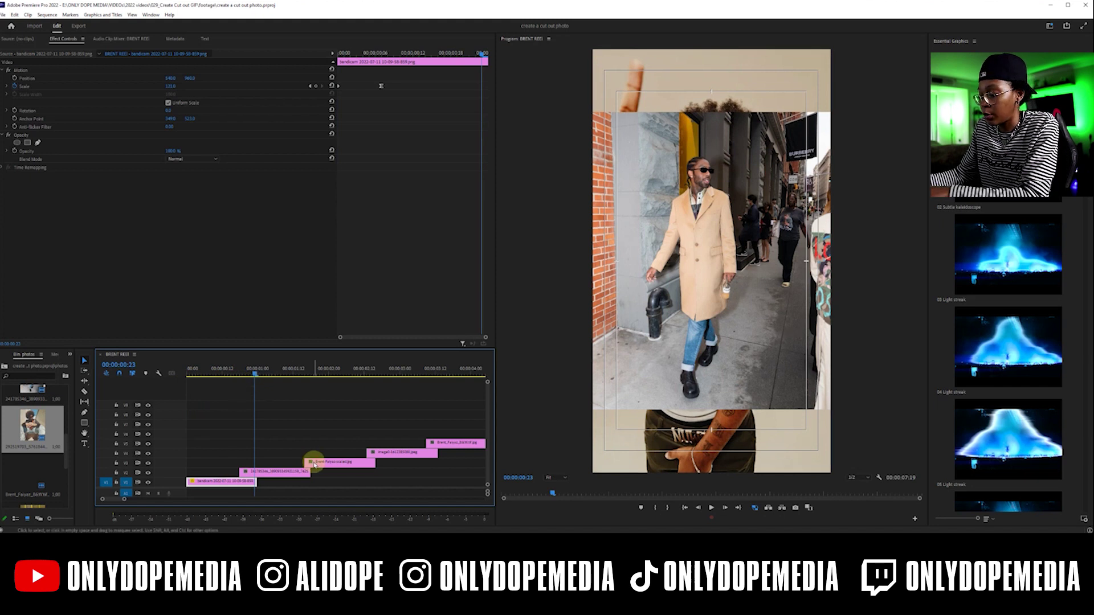
right_click(173, 474)
click(196, 393)
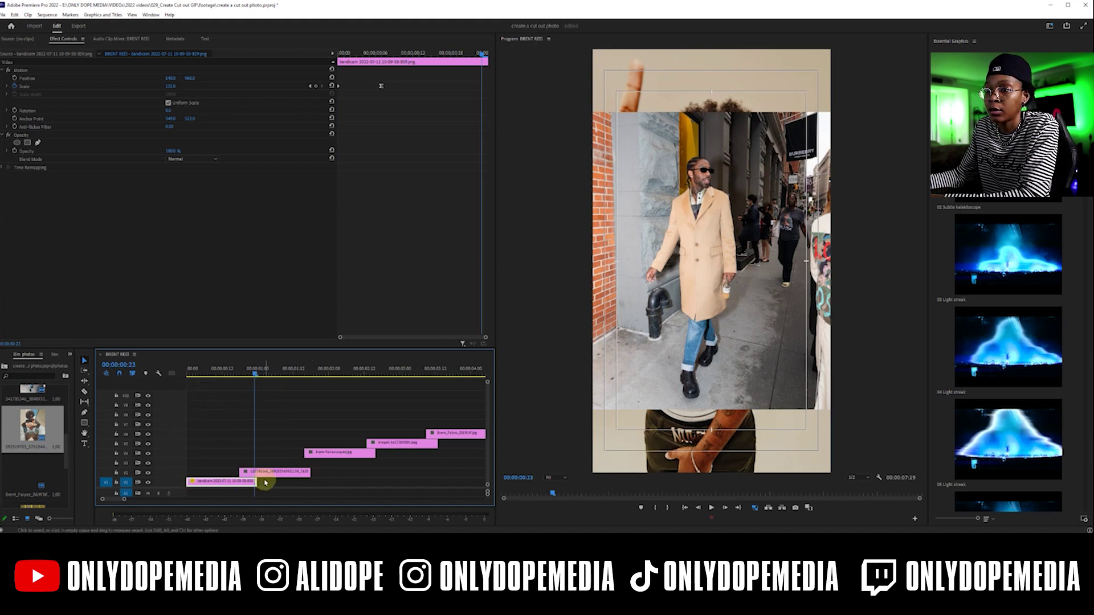
click(268, 476)
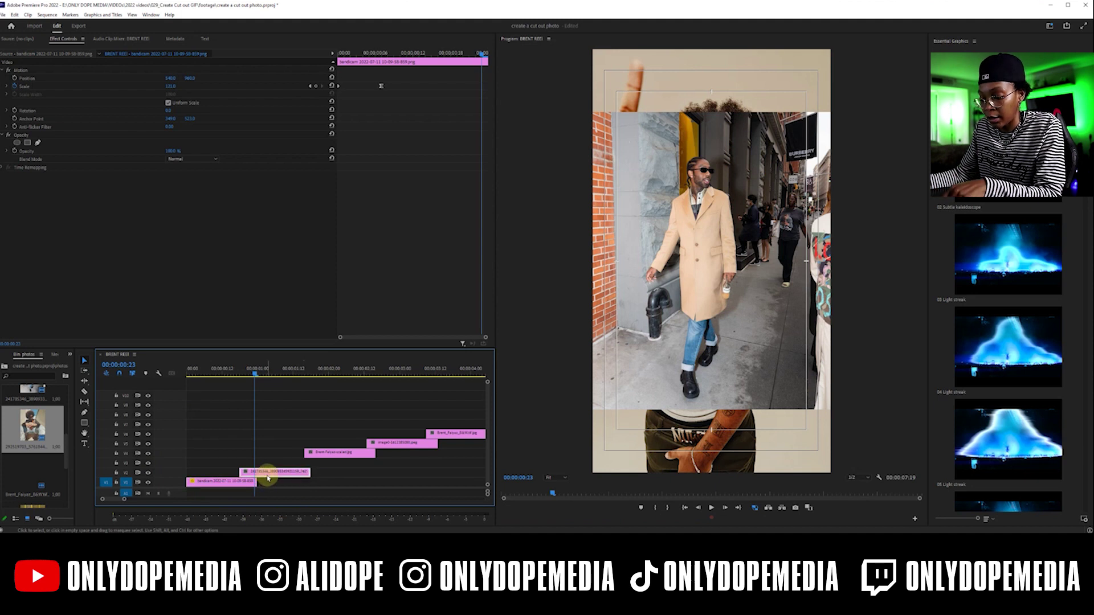
drag(267, 479, 268, 469)
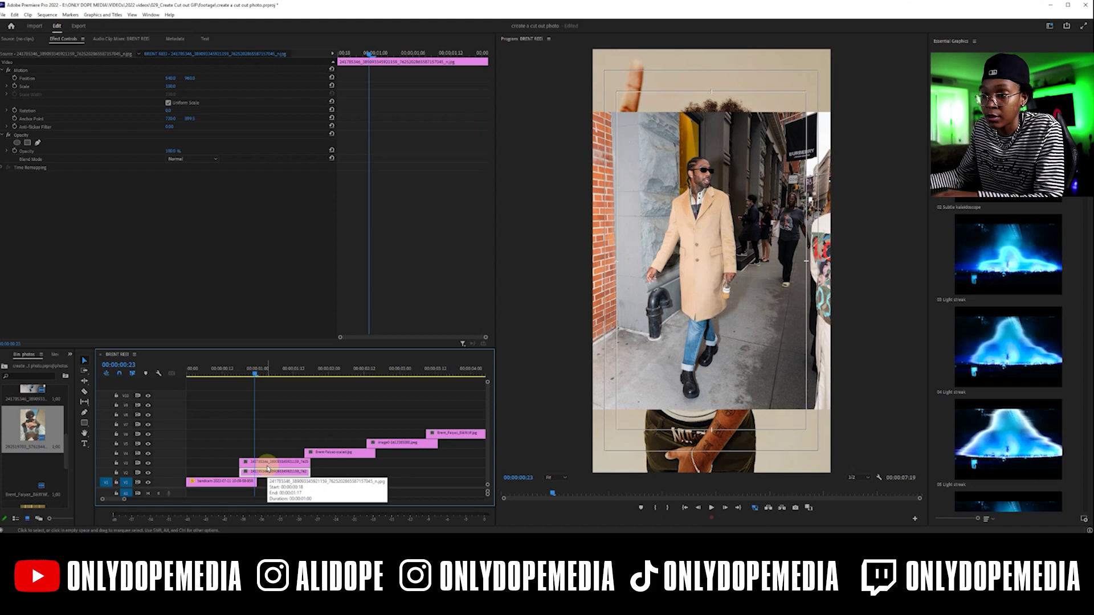
Trim the start of the duplicated tan-coat clip on V3 to 00:00:01:00, where the V1 clip ends.
click(263, 463)
key(=)
key(=)
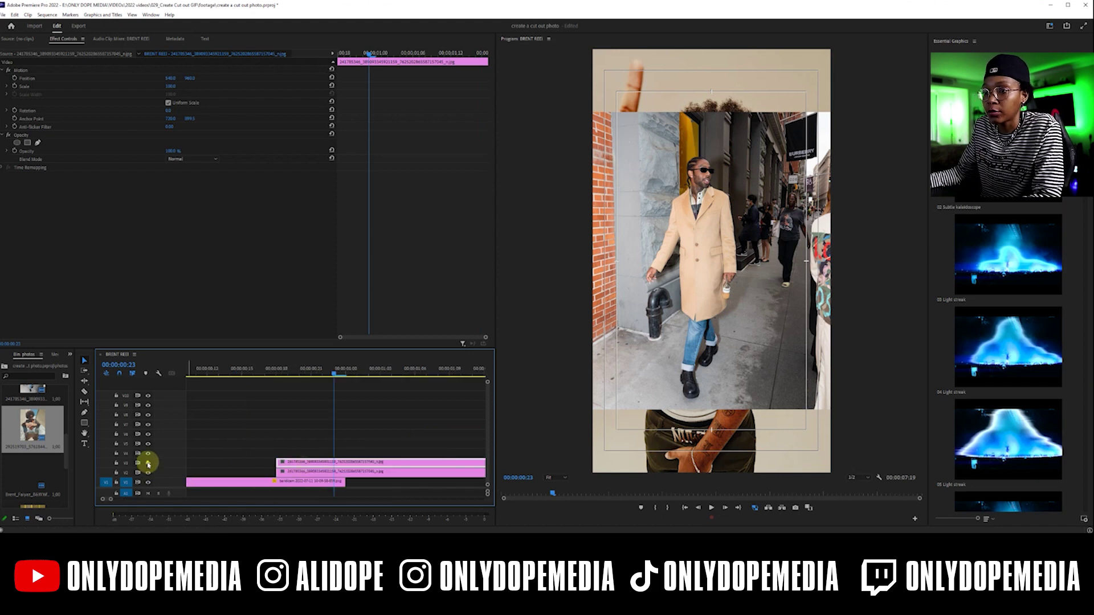
click(321, 371)
drag(315, 376, 344, 391)
drag(277, 463, 346, 459)
Split the tan-coat clip on V2 at 00:00:01:00 and delete the part after the cut.
click(336, 472)
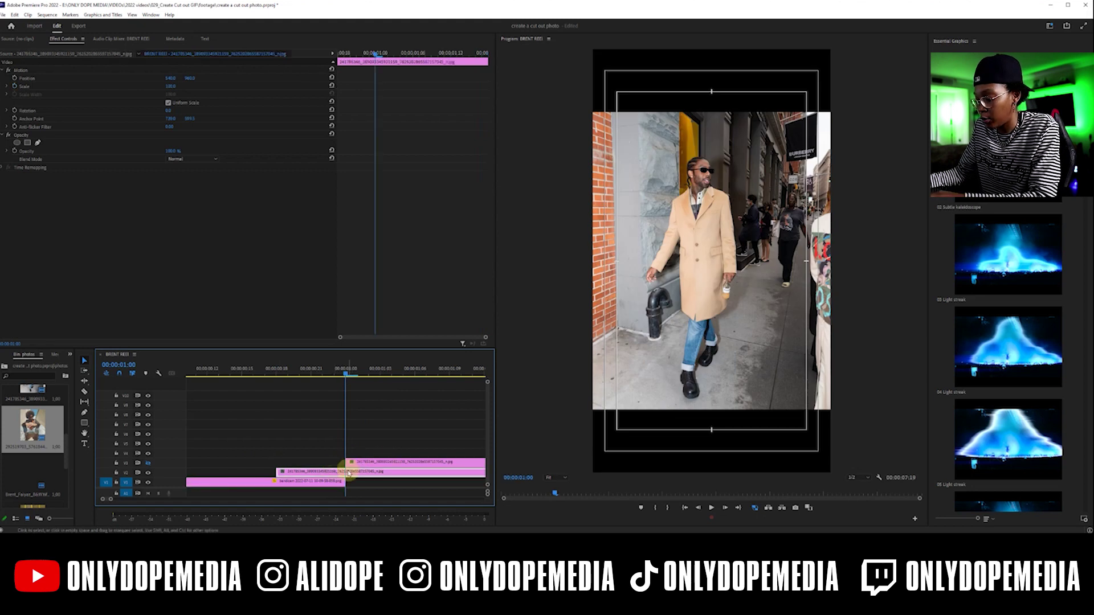
key(ctrl+k)
click(356, 473)
key(Delete)
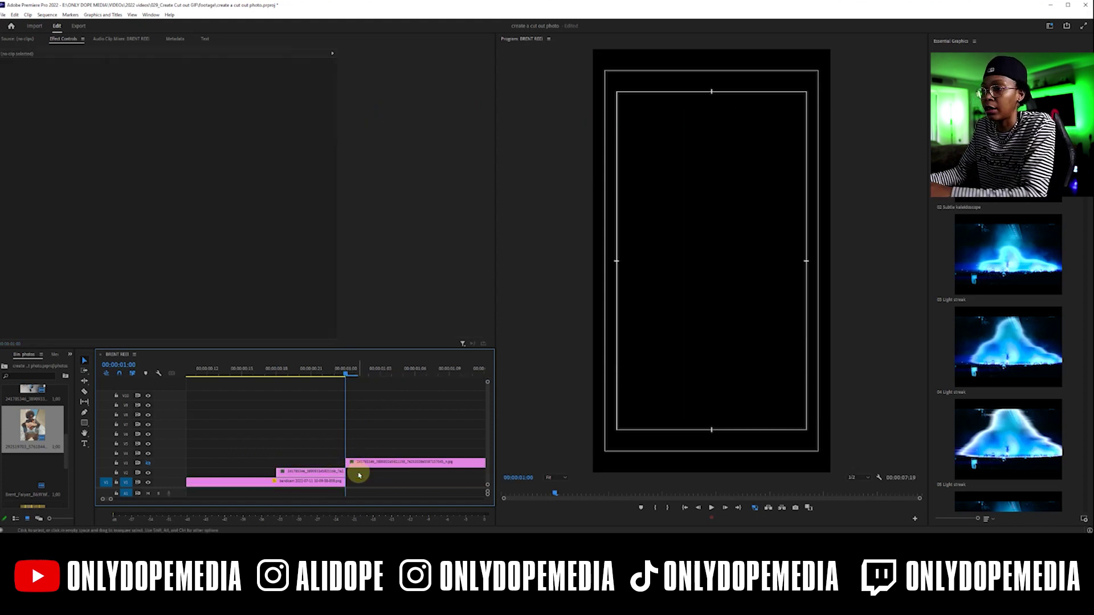
Scale the short V2 clip up to fill the frame and outline the man in the tan coat with a freehand opacity mask.
click(322, 373)
click(296, 471)
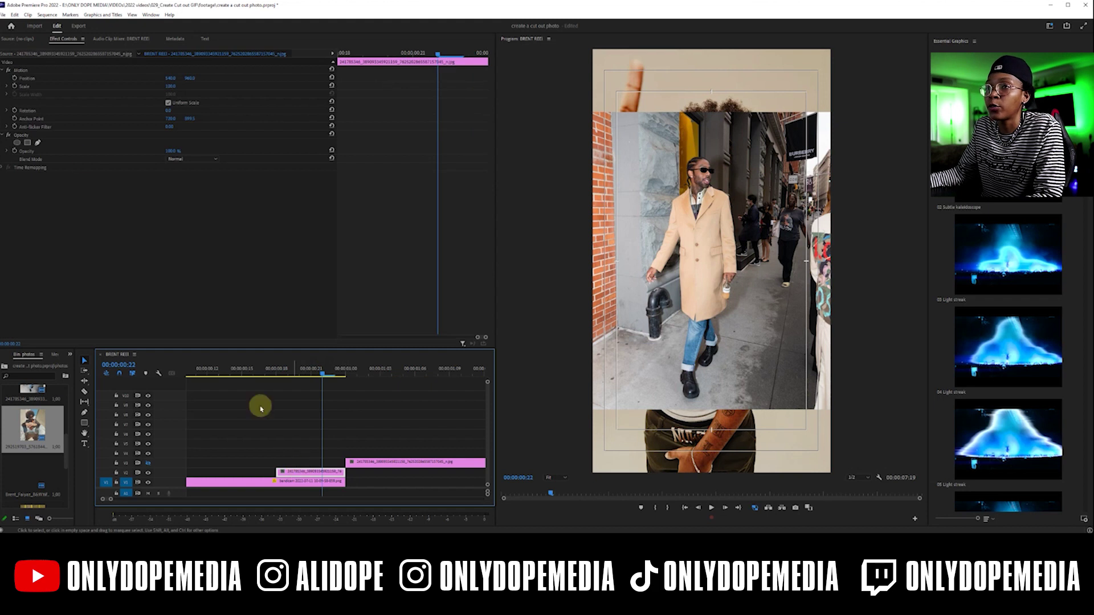
drag(174, 86, 176, 87)
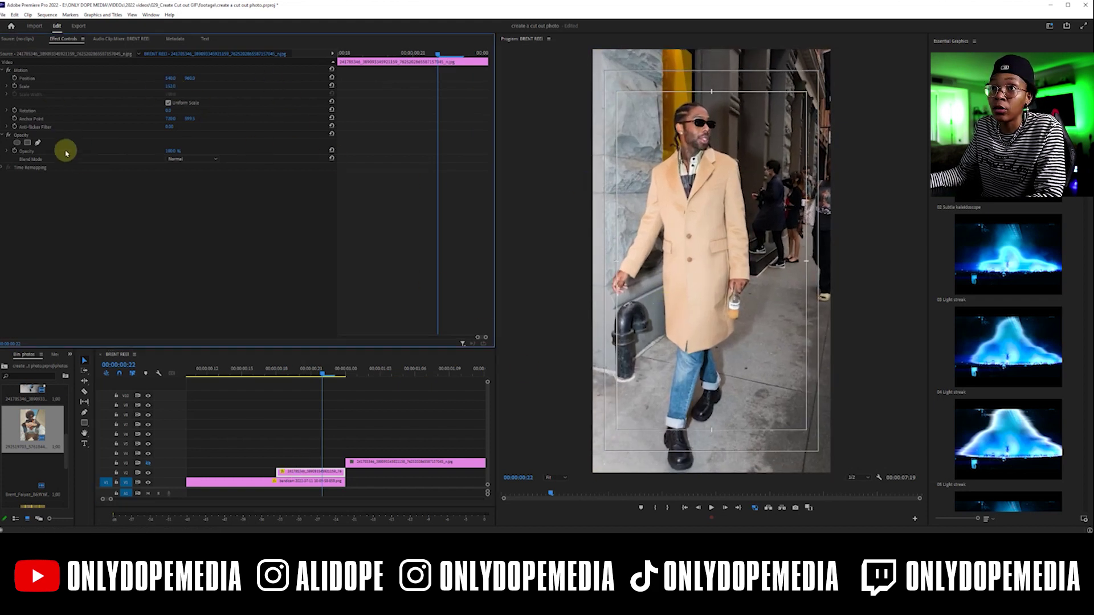
click(37, 143)
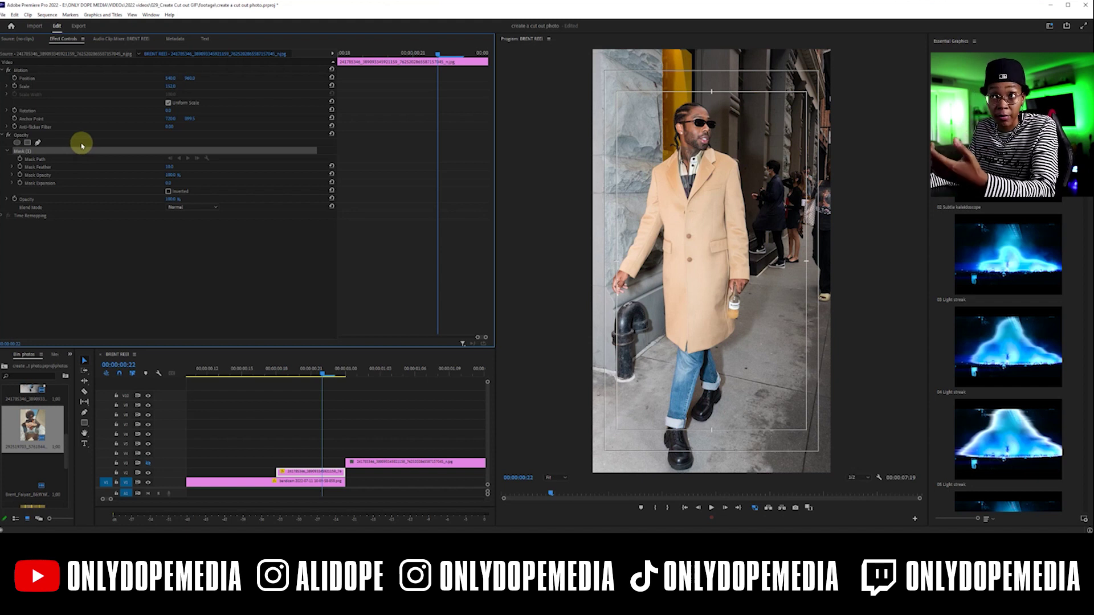
click(703, 397)
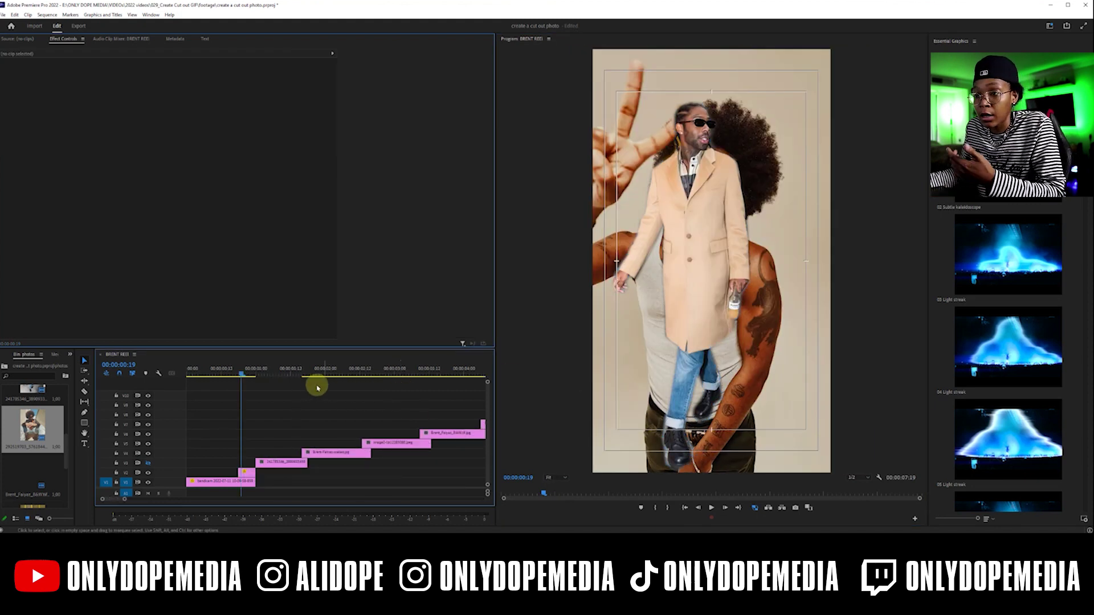
Copy the Motion settings of the masked V2 clip onto the V3 duplicate and check the match at 00:00:01:10.
click(253, 417)
drag(225, 378, 255, 369)
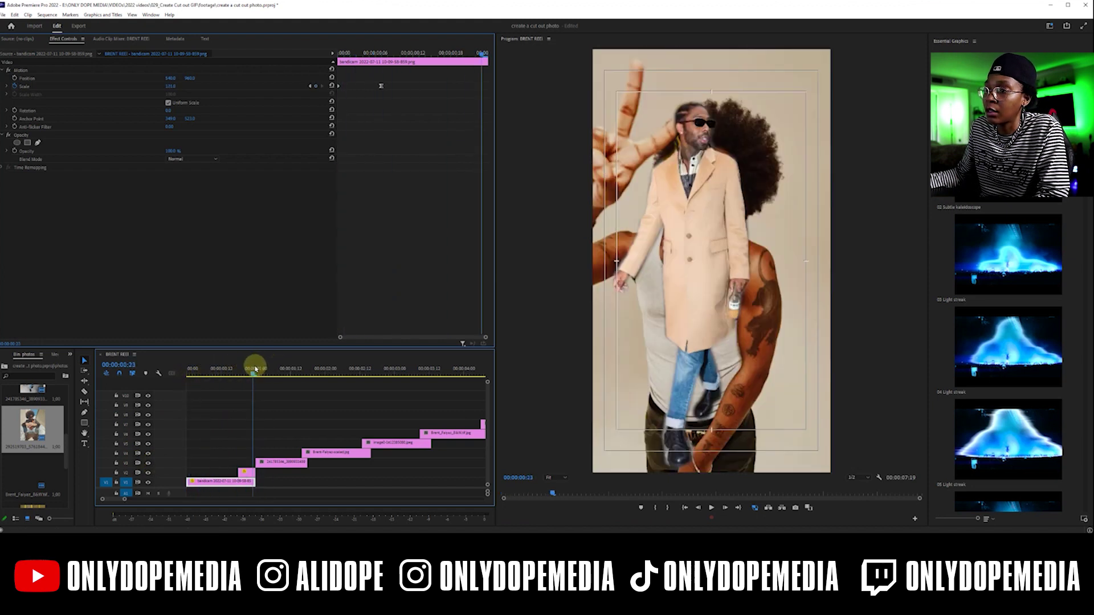
click(242, 474)
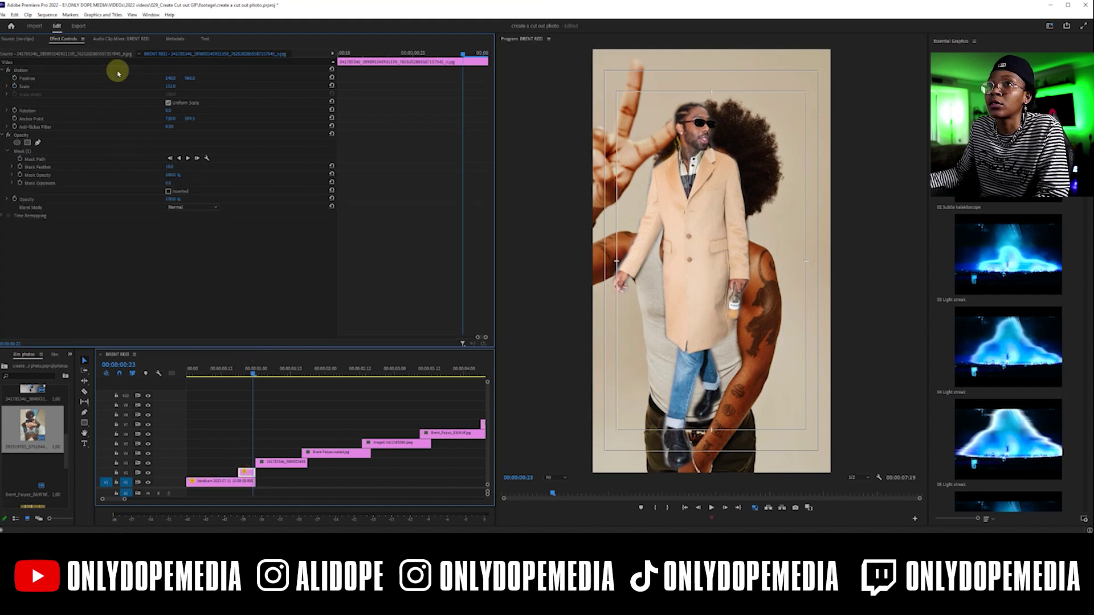
click(118, 71)
click(265, 463)
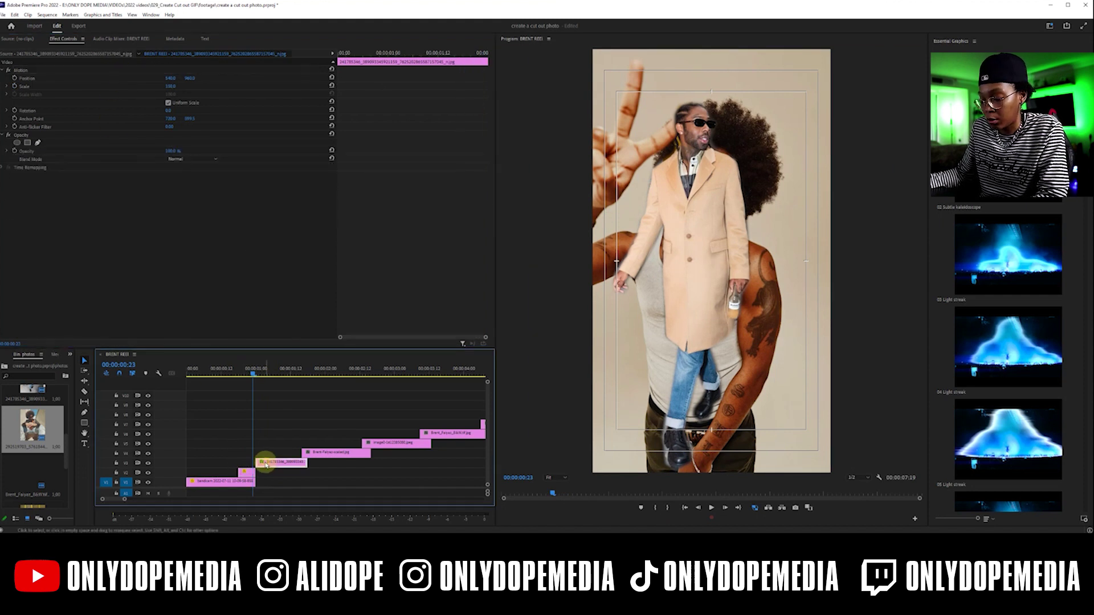
drag(253, 369, 283, 359)
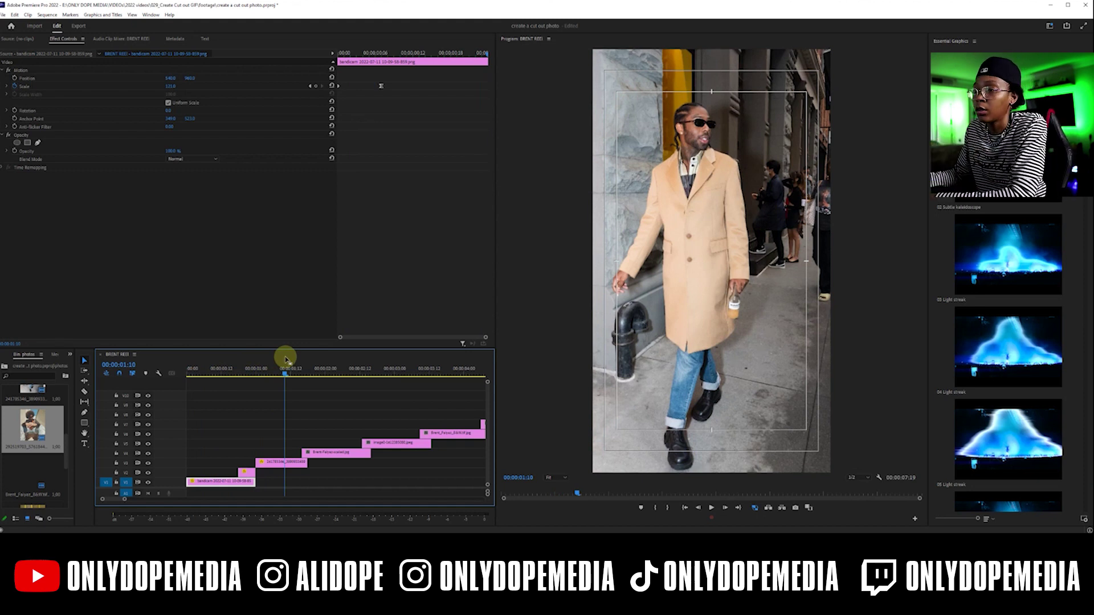
Shift the yellow-jacket photo clip on V4 slightly earlier and add a video track above it.
key(equal)
scroll(356, 423, down, 5)
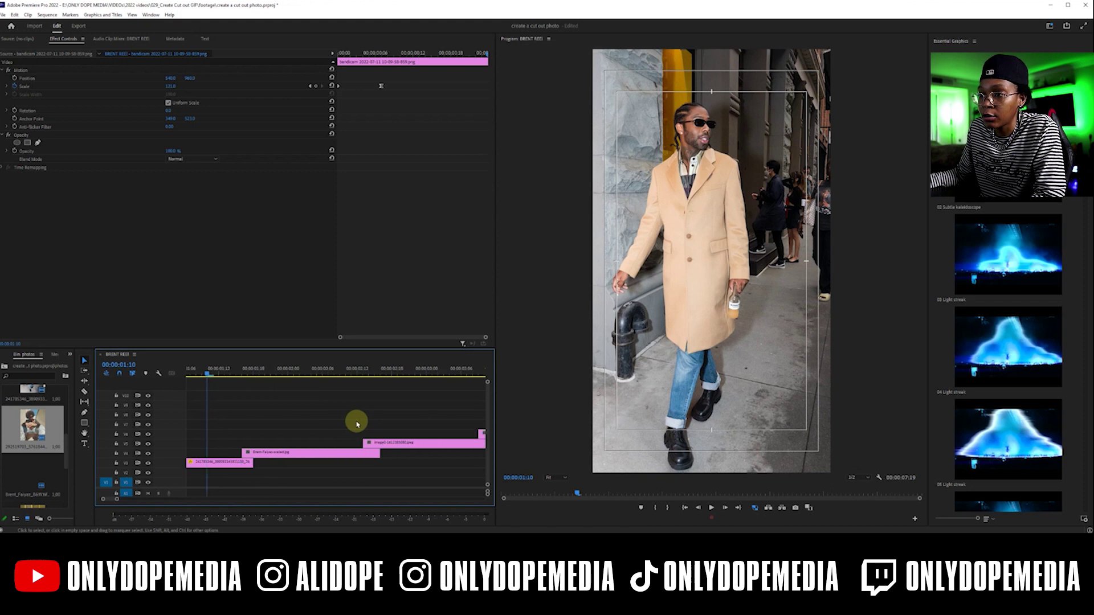
drag(267, 451, 252, 455)
right_click(182, 454)
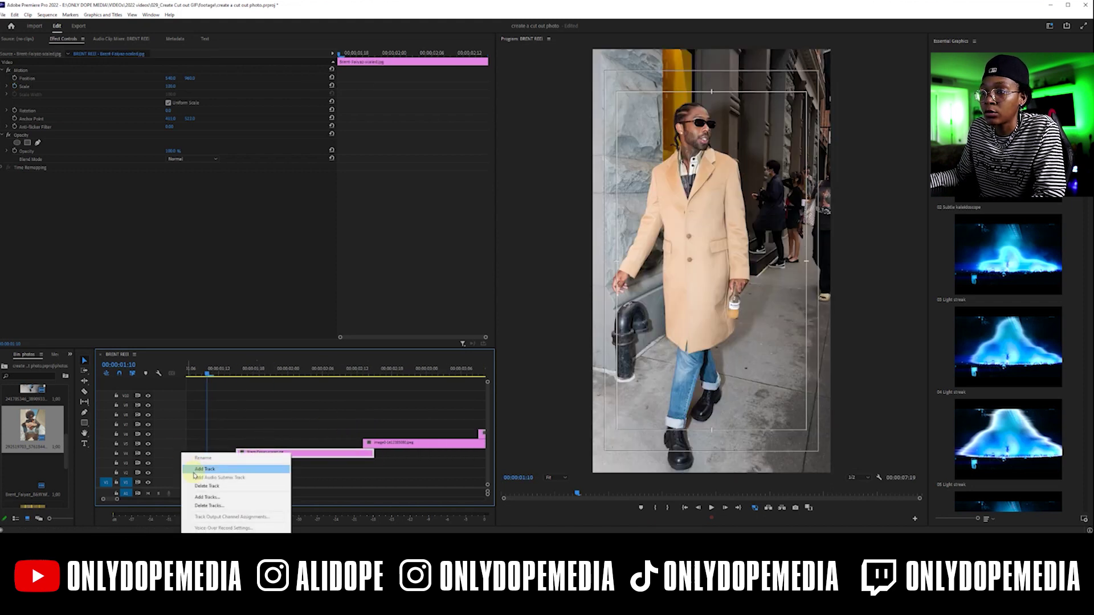
click(205, 469)
Duplicate the yellow-jacket clip onto V5 from the V3 clip's end, and trim the V4 original to end at that point.
mouse_move(270, 447)
mouse_down()
mouse_move(243, 443)
mouse_move(257, 442)
mouse_up()
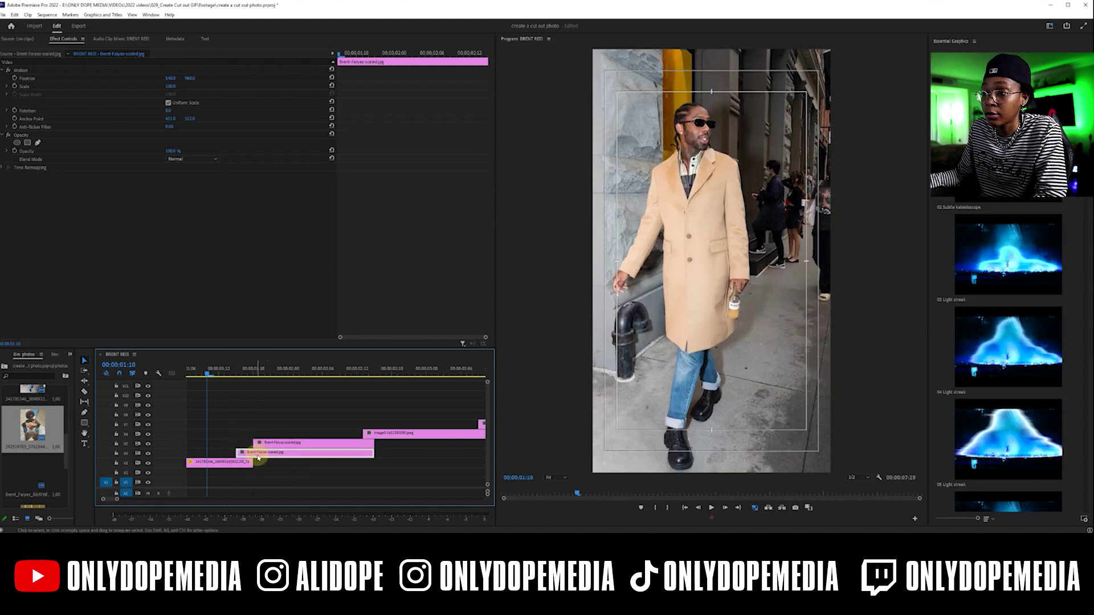
drag(368, 456, 244, 456)
Enlarge and shift the short V4 photo to fill the frame, and copy its Motion settings to the V5 duplicate.
click(246, 370)
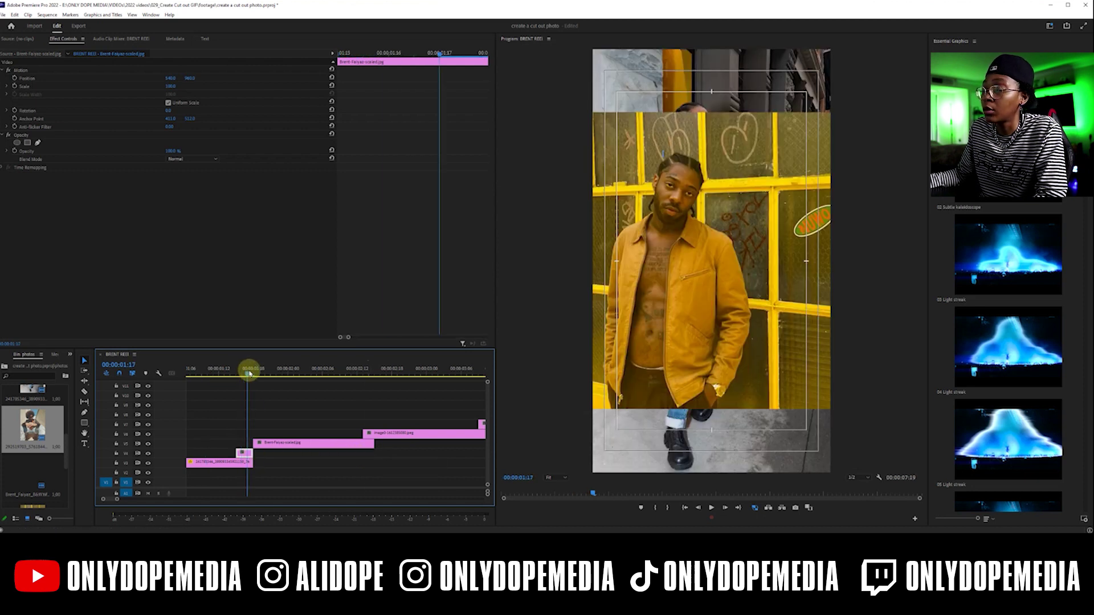
drag(171, 86, 232, 79)
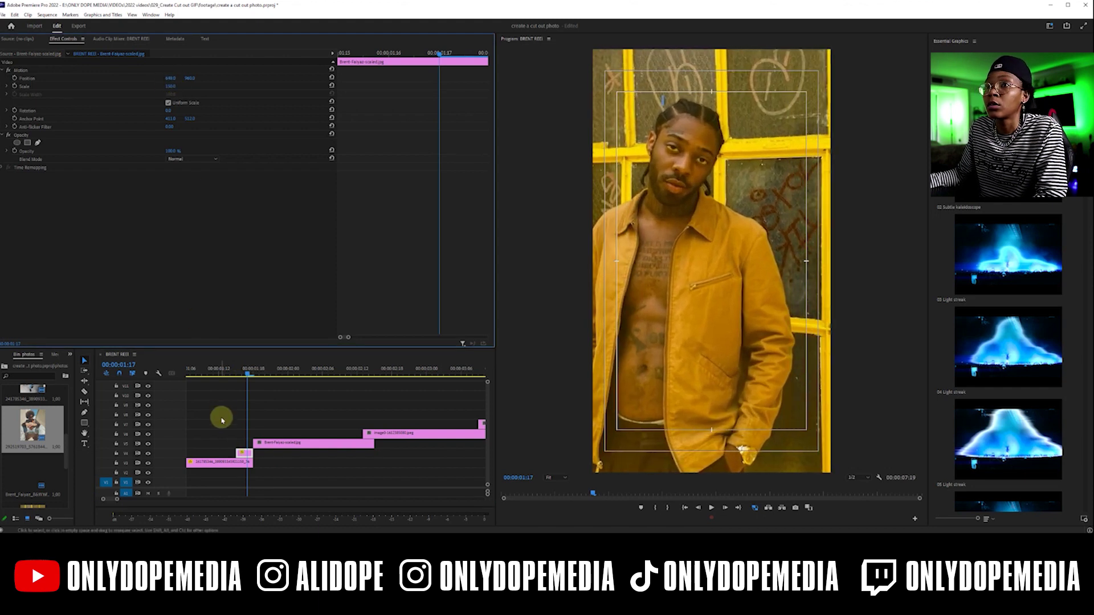
click(24, 71)
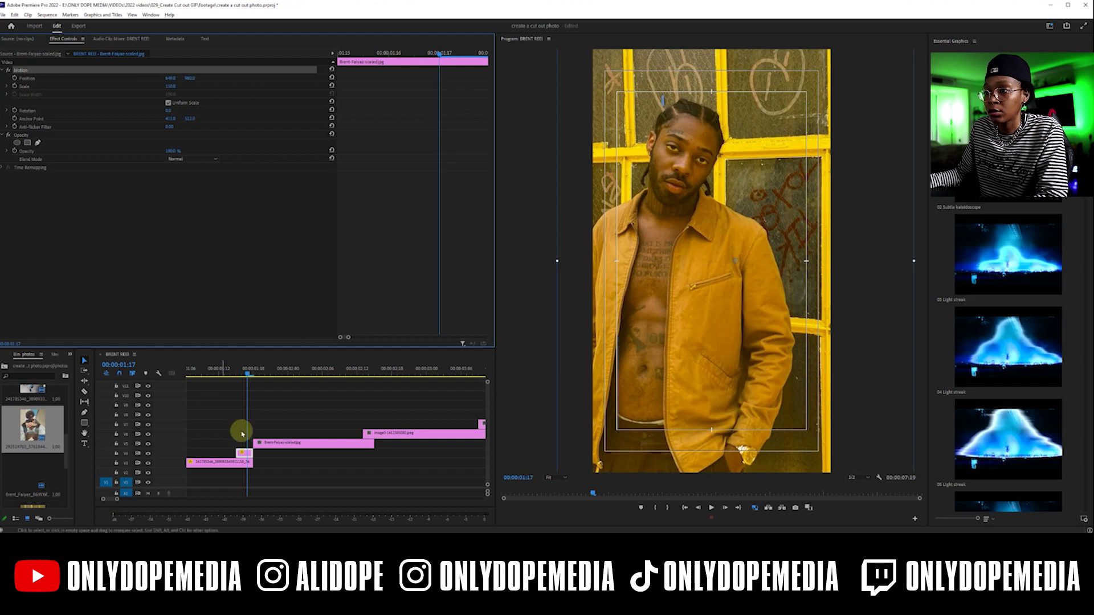
click(270, 443)
key(ctrl+s)
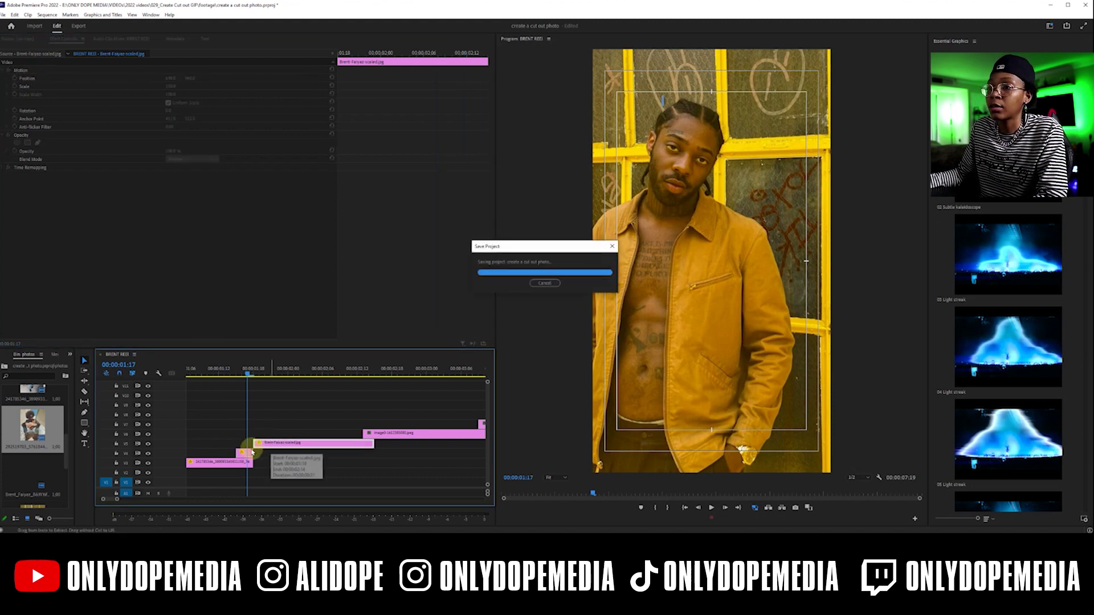
Draw a freehand Opacity mask around the man in the yellow jacket on the short V4 clip, closing the outline at the frame's lower edge.
click(37, 143)
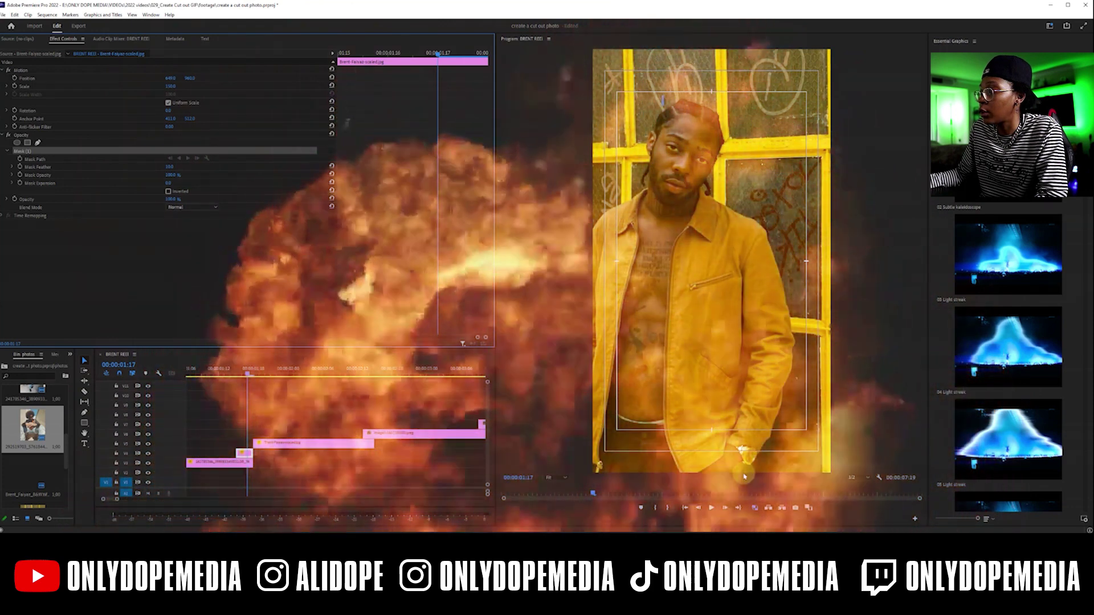
click(744, 472)
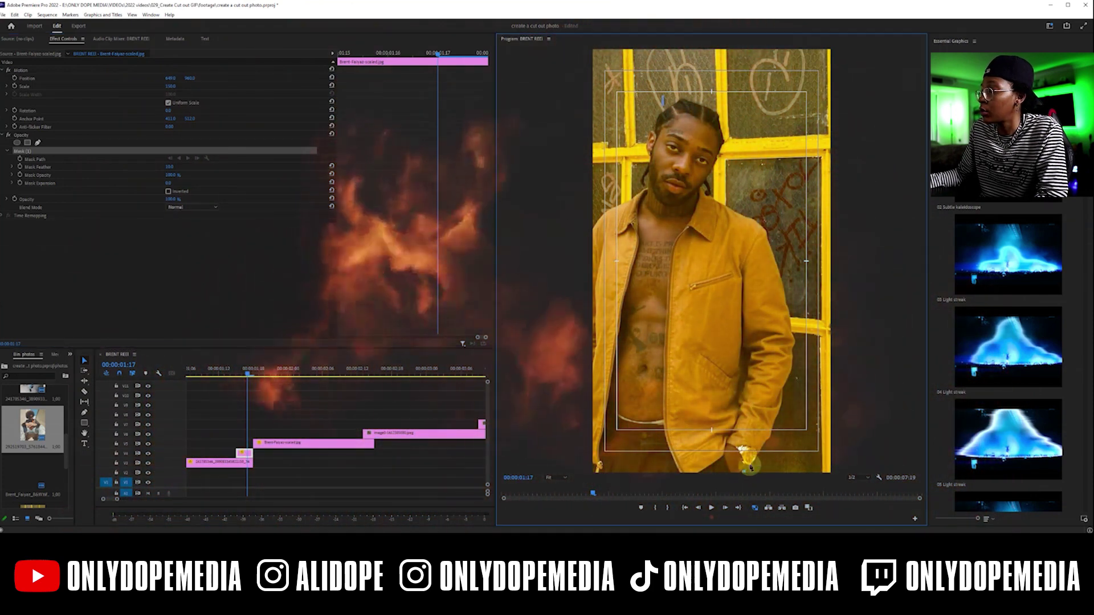
click(751, 464)
click(769, 440)
click(777, 416)
click(784, 389)
click(793, 369)
click(793, 347)
click(796, 338)
click(771, 236)
click(708, 185)
click(720, 114)
click(656, 114)
click(626, 202)
click(593, 472)
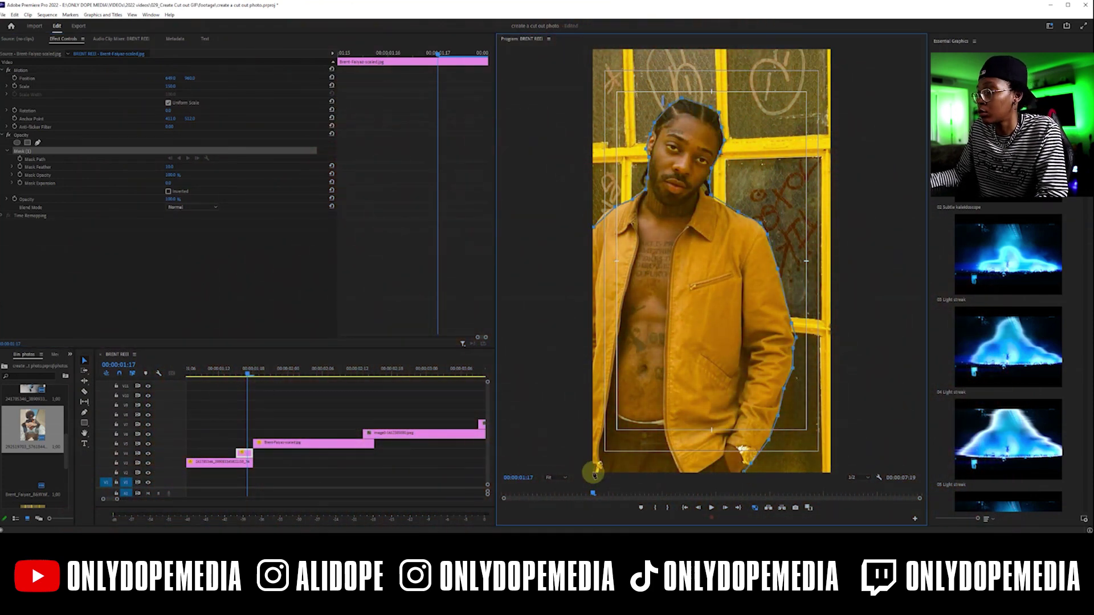
click(744, 472)
click(262, 415)
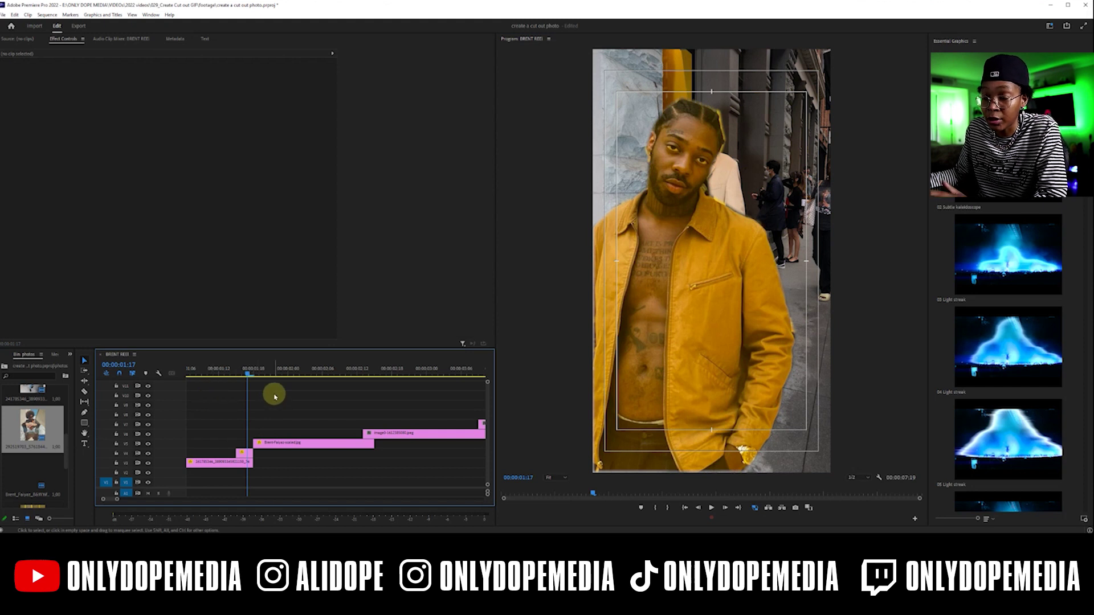
Move the white T-shirt photo clip down to V4 and split the yellow-jacket clip on V5 at 00:00:02:13.
drag(235, 369, 334, 386)
drag(399, 433, 402, 450)
scroll(395, 422, down, 2)
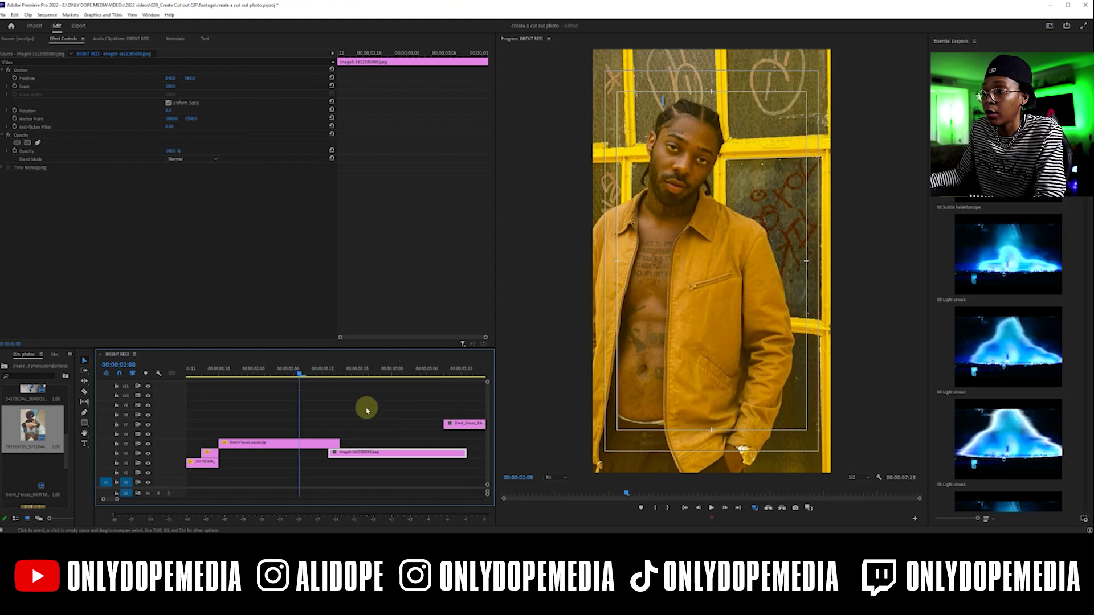
drag(302, 371, 331, 371)
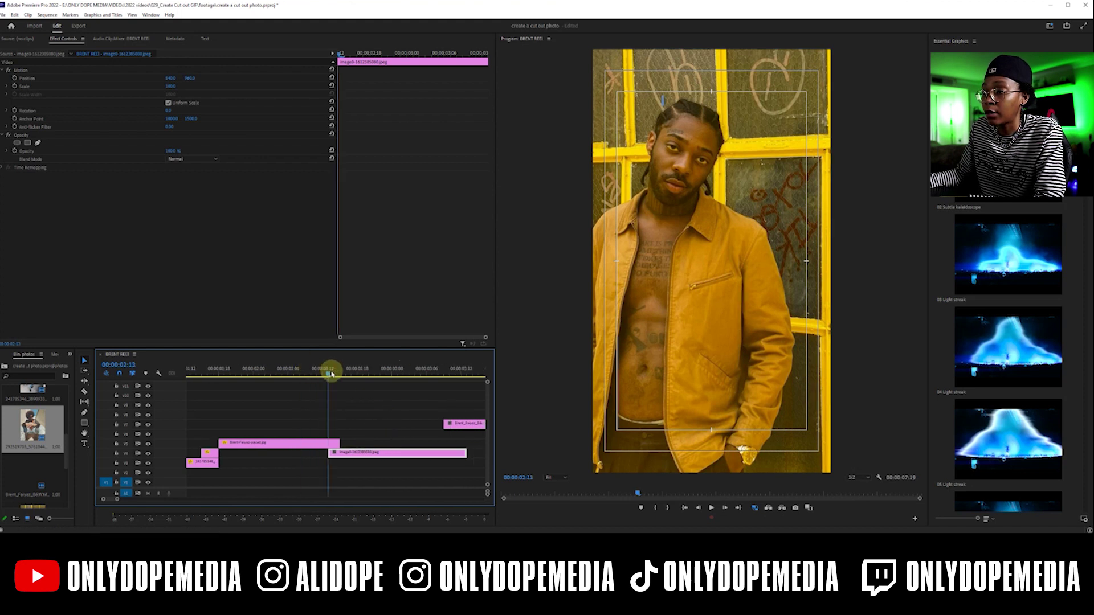
click(334, 443)
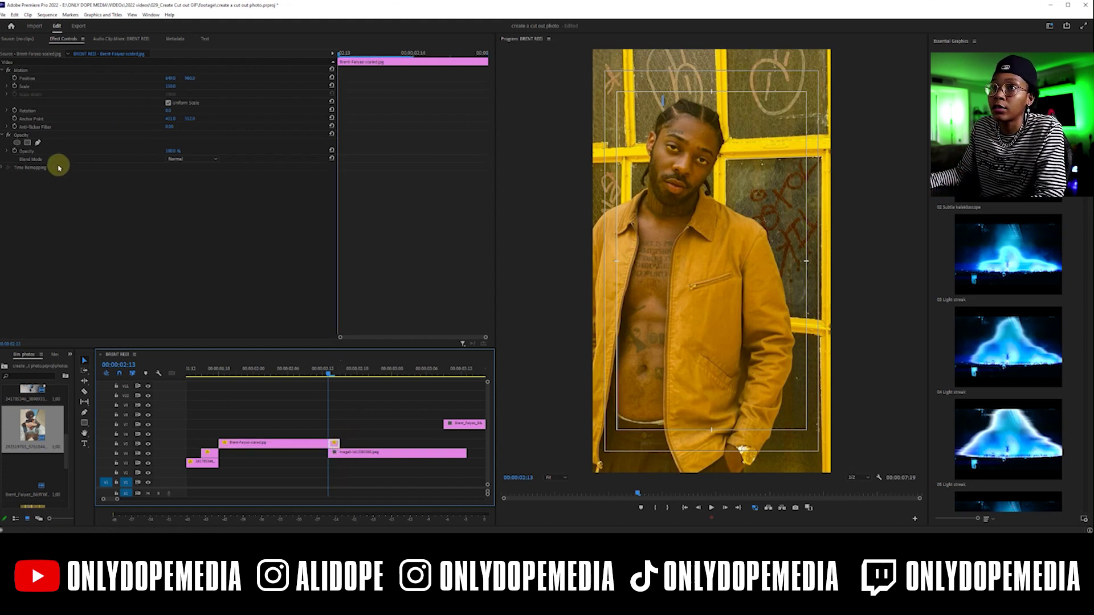
Draw an Opacity mask over the upper-right window pane on the short end piece of the V5 clip and invert it.
click(38, 142)
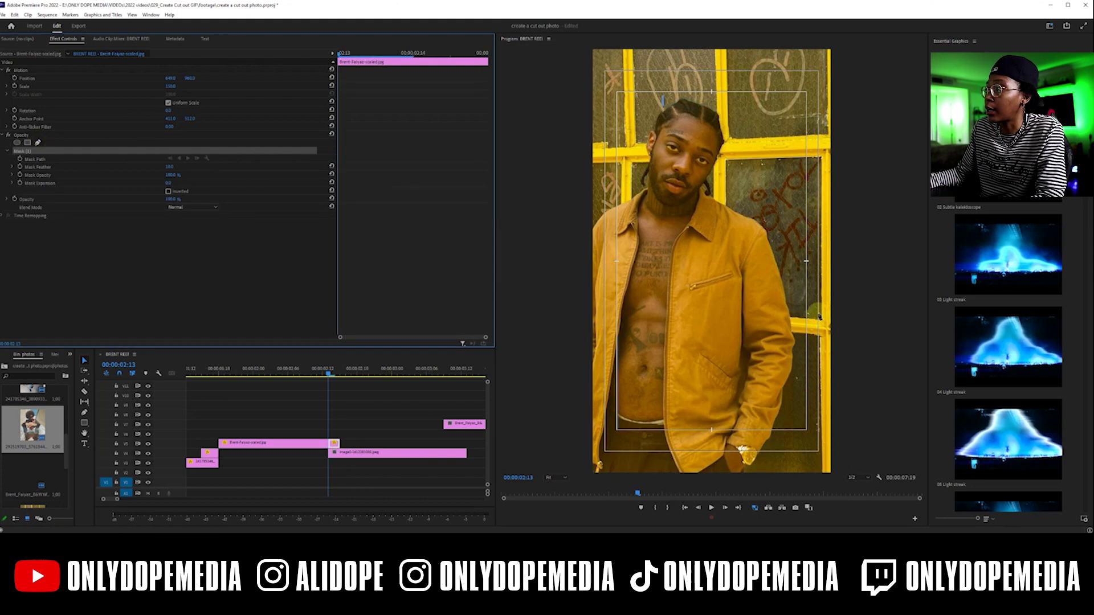
click(729, 138)
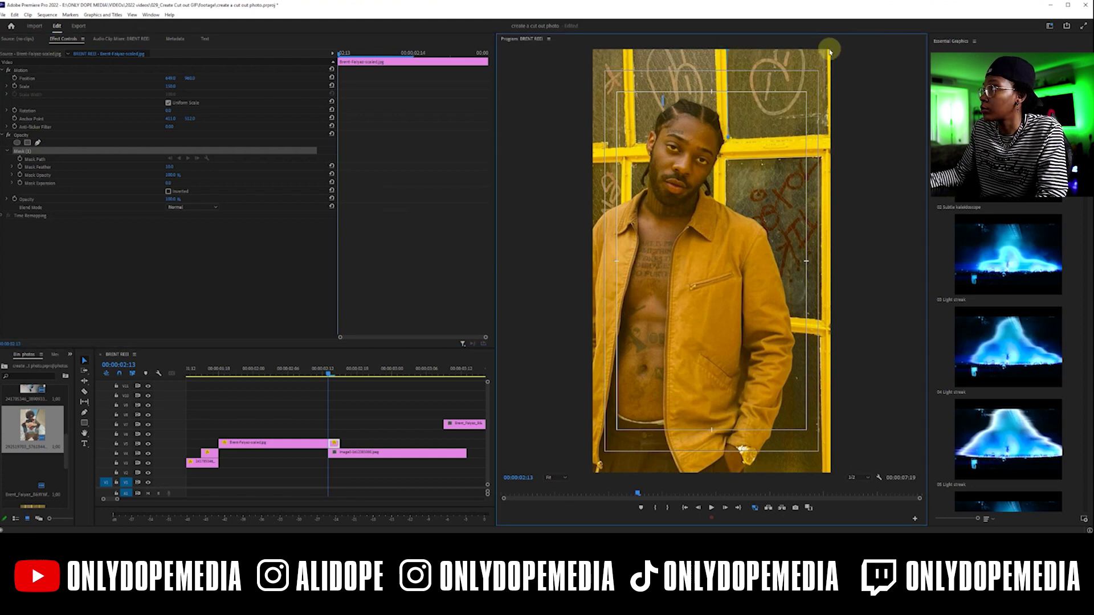
click(826, 122)
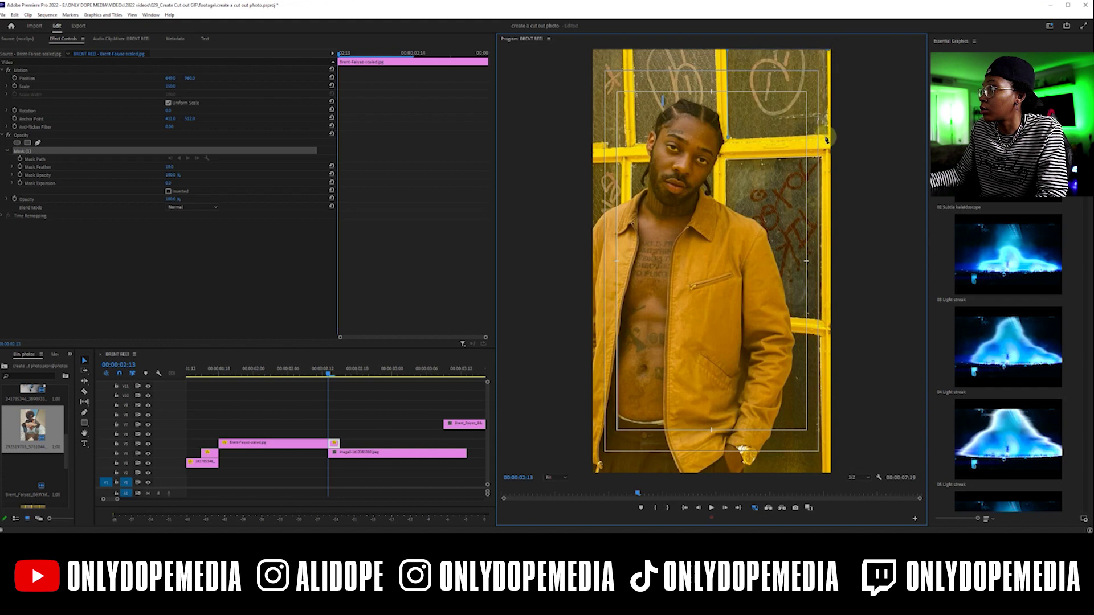
click(729, 138)
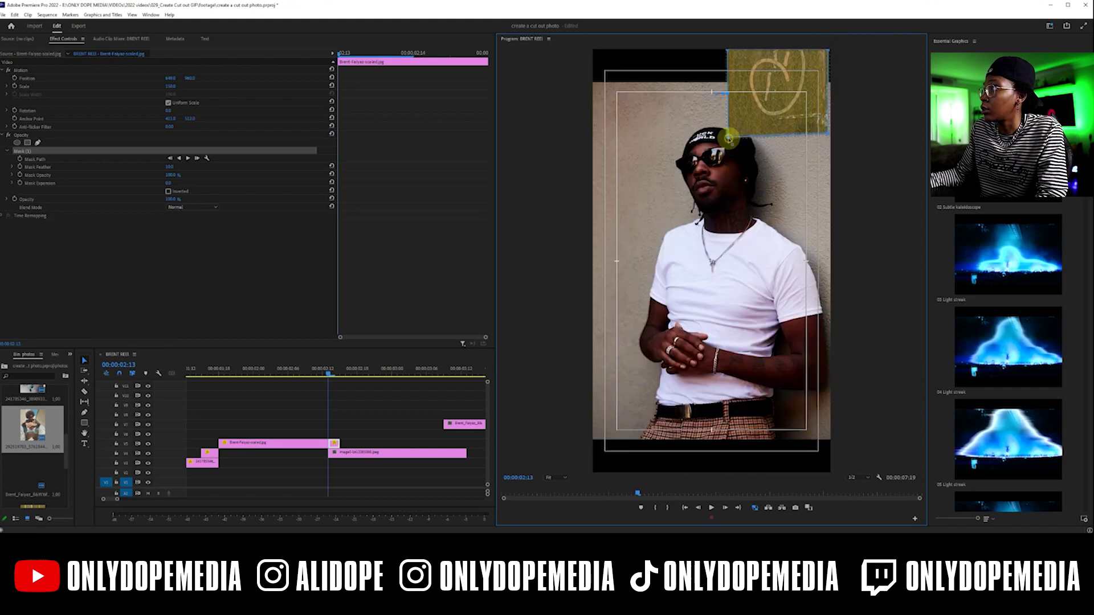
click(168, 191)
click(378, 423)
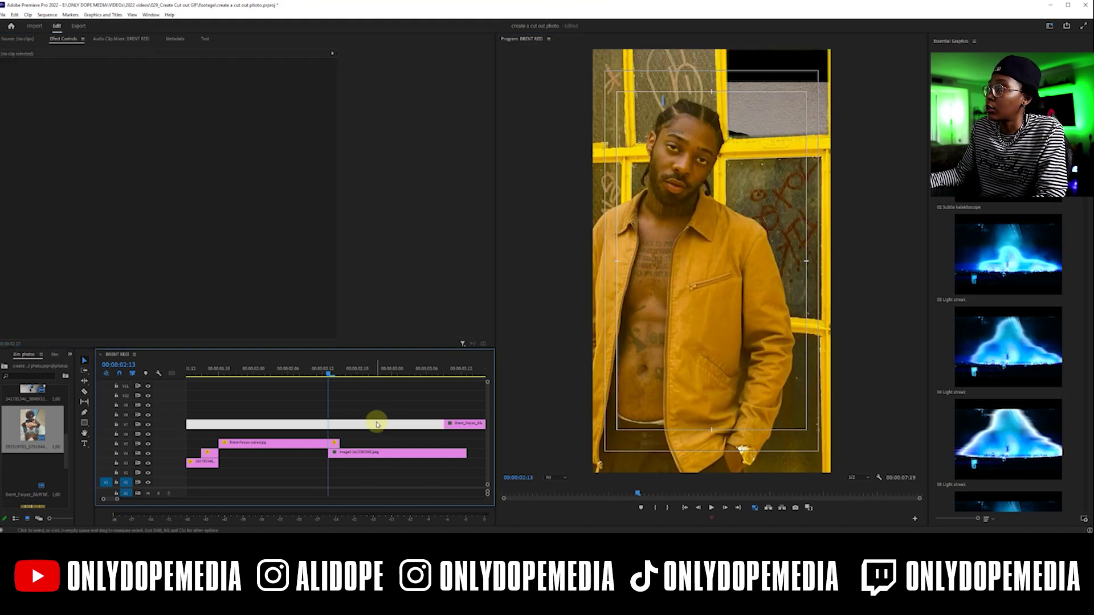
Duplicate the short masked piece directly after itself on V5 and delete the mask from the copy.
click(335, 443)
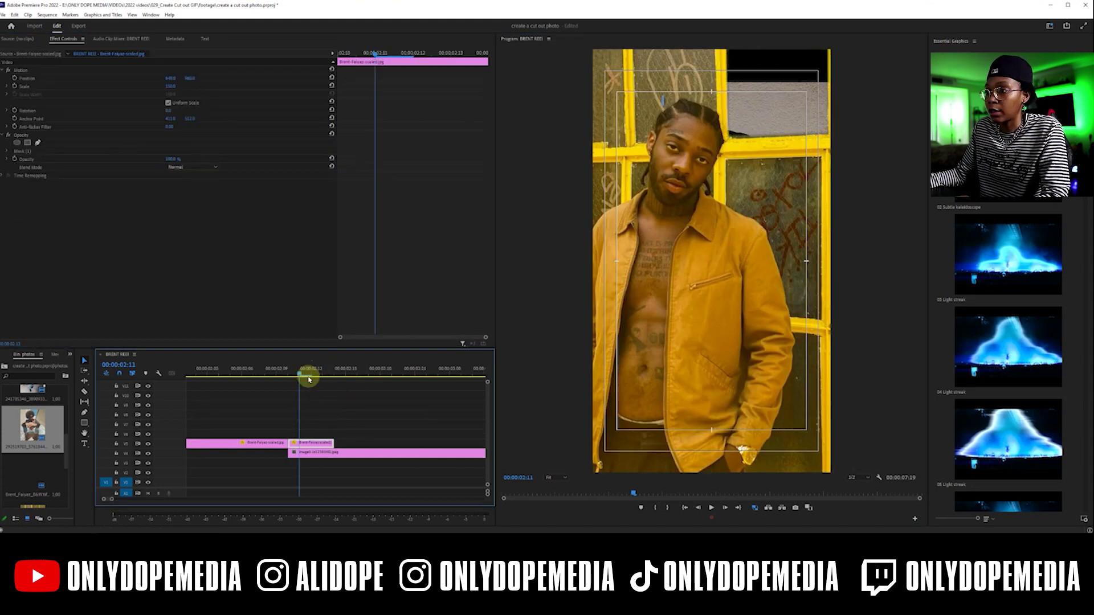
drag(308, 378, 311, 377)
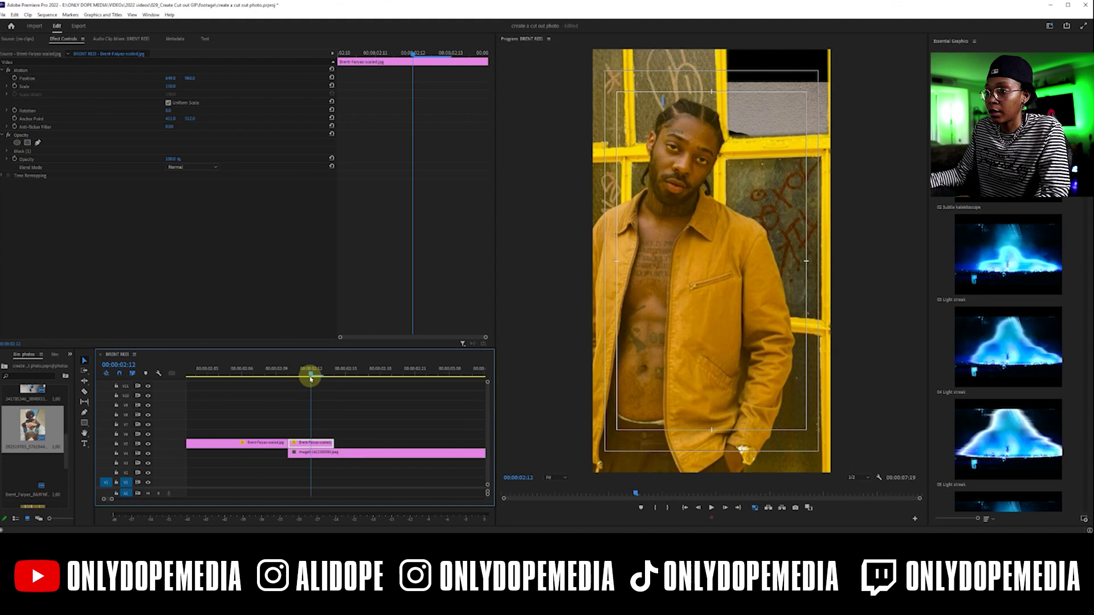
click(315, 445)
drag(334, 449, 358, 449)
drag(330, 377, 339, 377)
click(347, 446)
click(58, 153)
key(Delete)
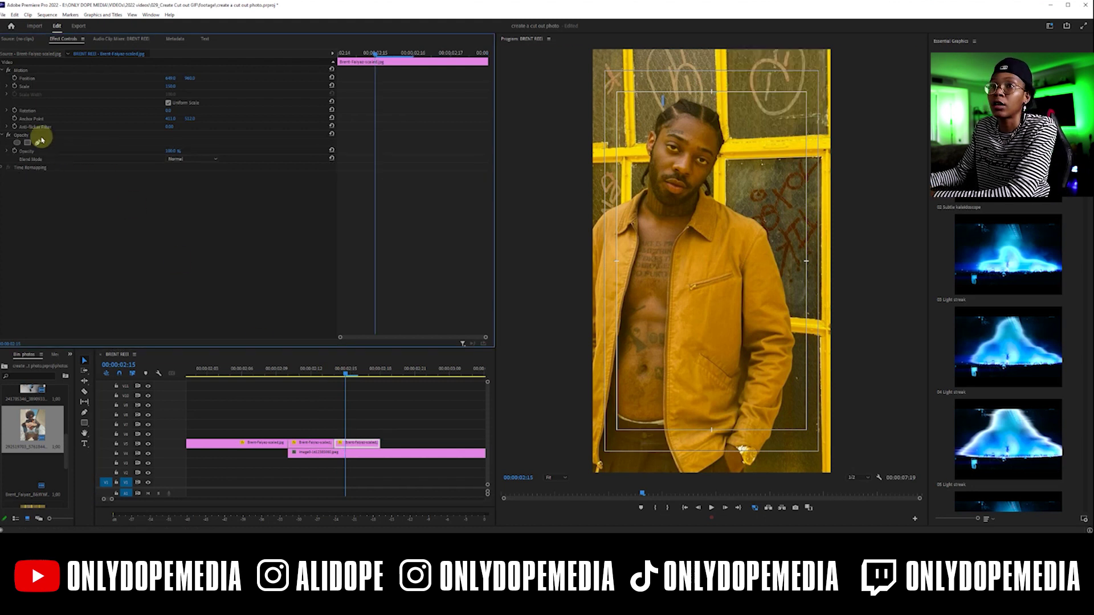
Mask the right-hand window pane below the first one on the V5 copy, inverted to reveal the photo underneath.
click(39, 143)
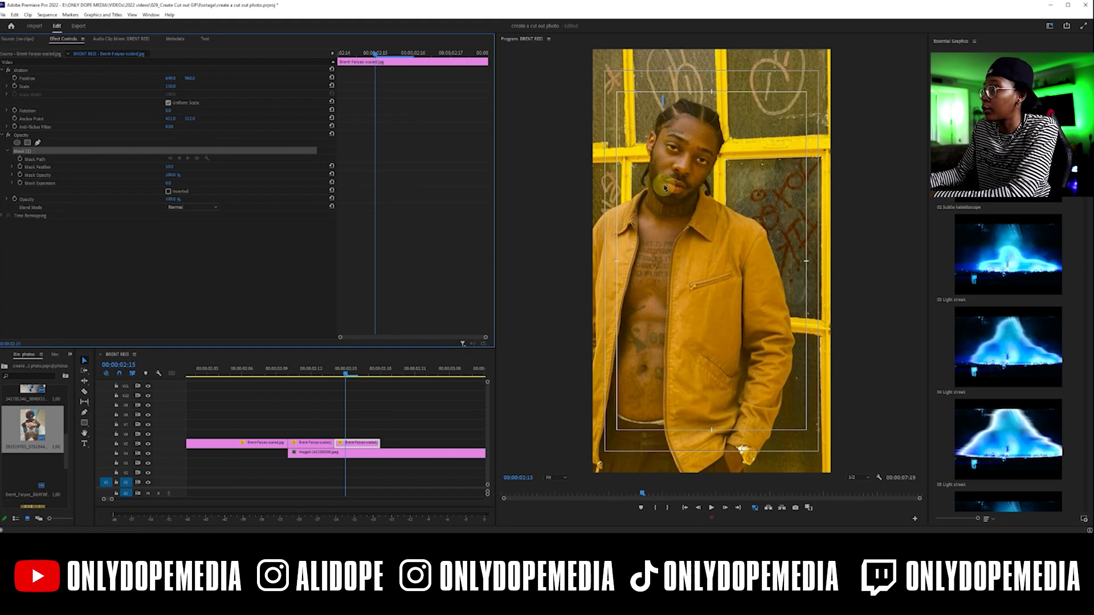
click(727, 163)
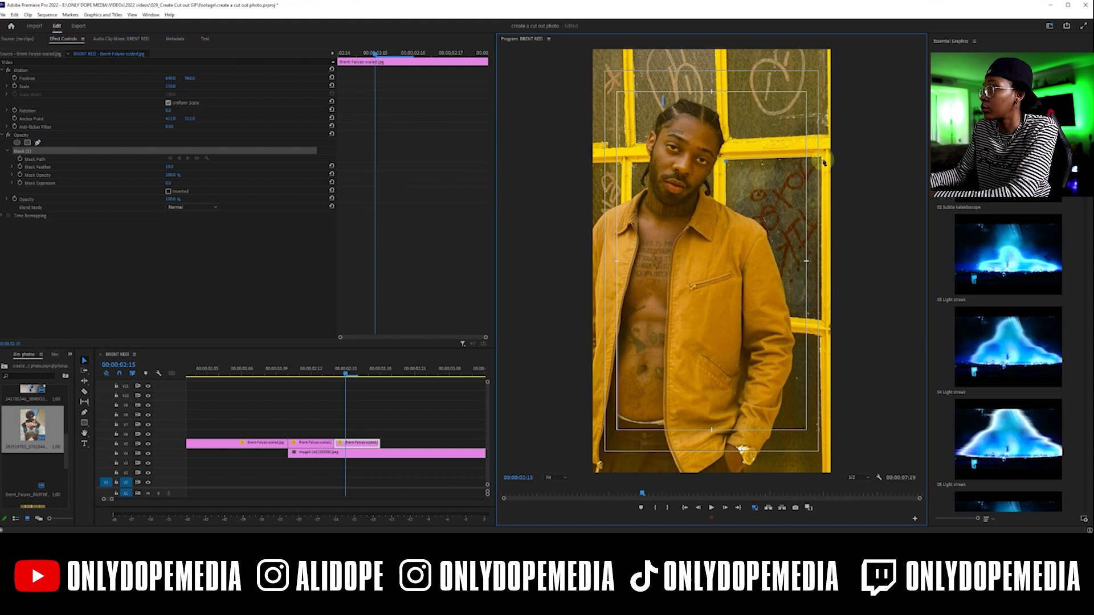
click(285, 422)
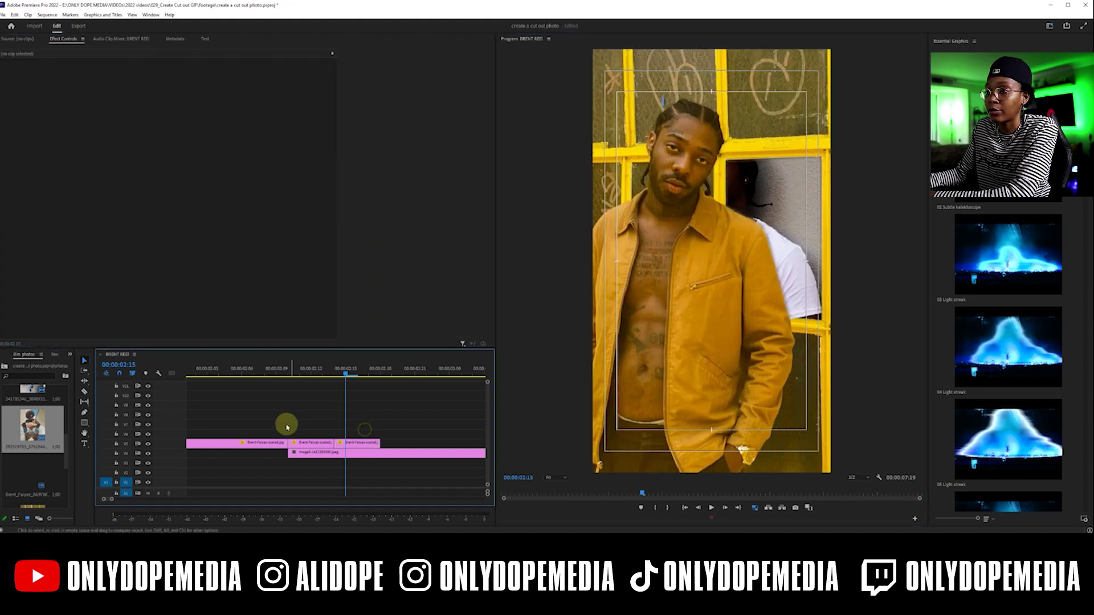
Keyframe the Scale of the white T-shirt photo from its clip start, enlarging it to fill the frame, and move the second keyframe later.
key(minus)
key(minus)
key(minus)
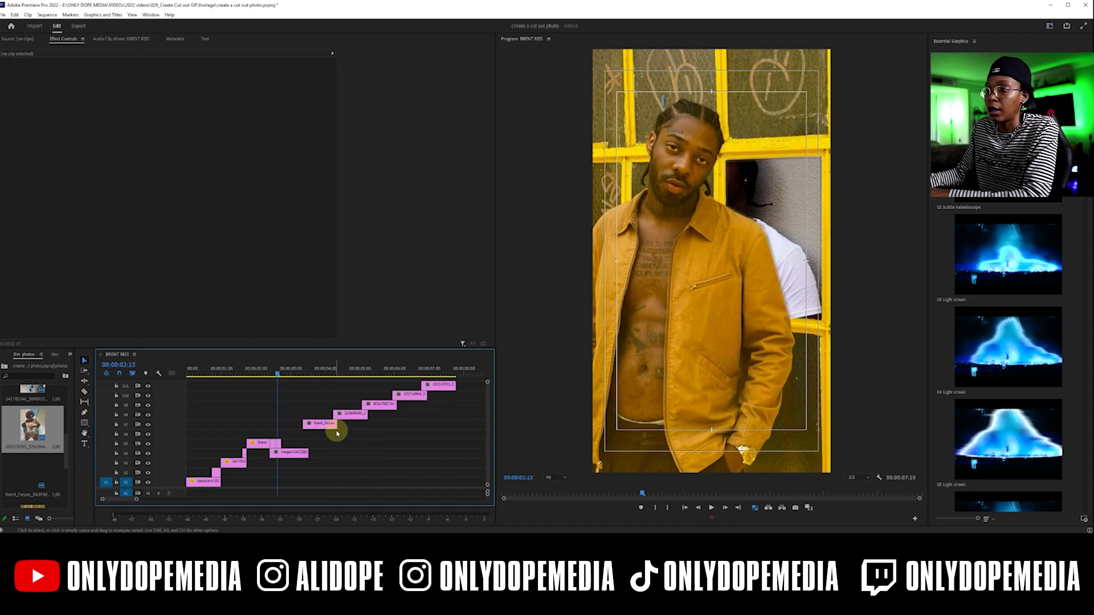
mouse_move(271, 371)
mouse_down()
mouse_move(251, 368)
mouse_move(303, 363)
mouse_move(288, 362)
mouse_up()
click(288, 453)
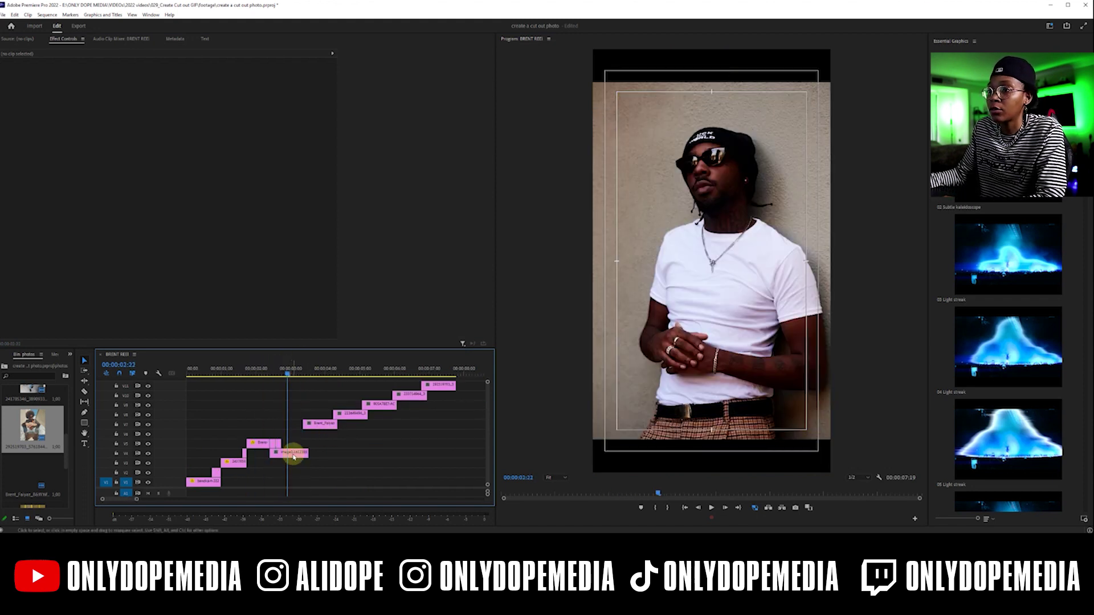
drag(171, 86, 176, 86)
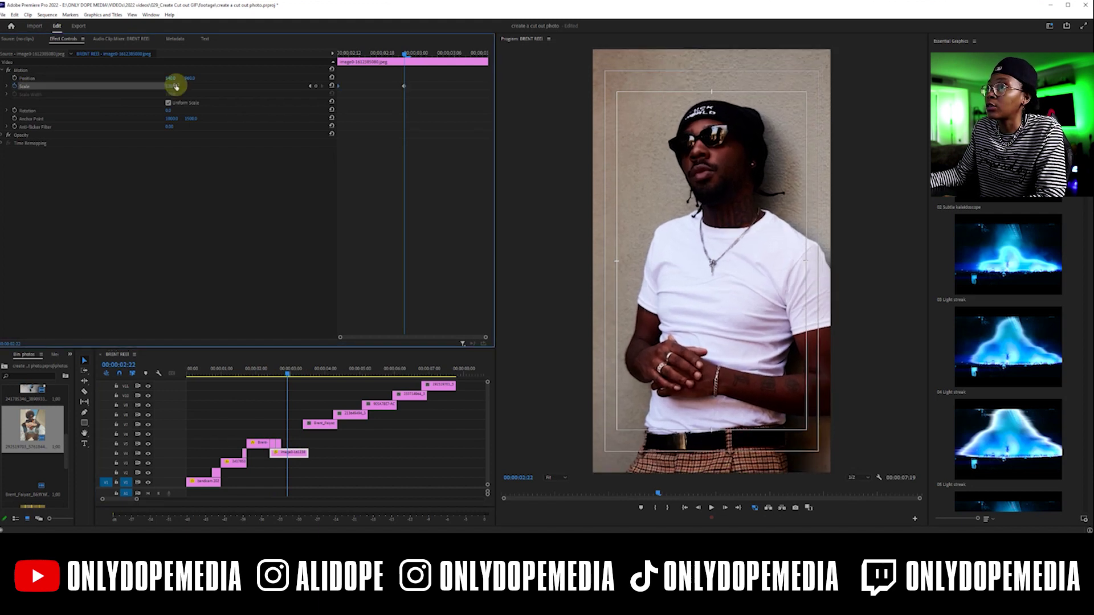
click(340, 53)
drag(176, 85, 176, 85)
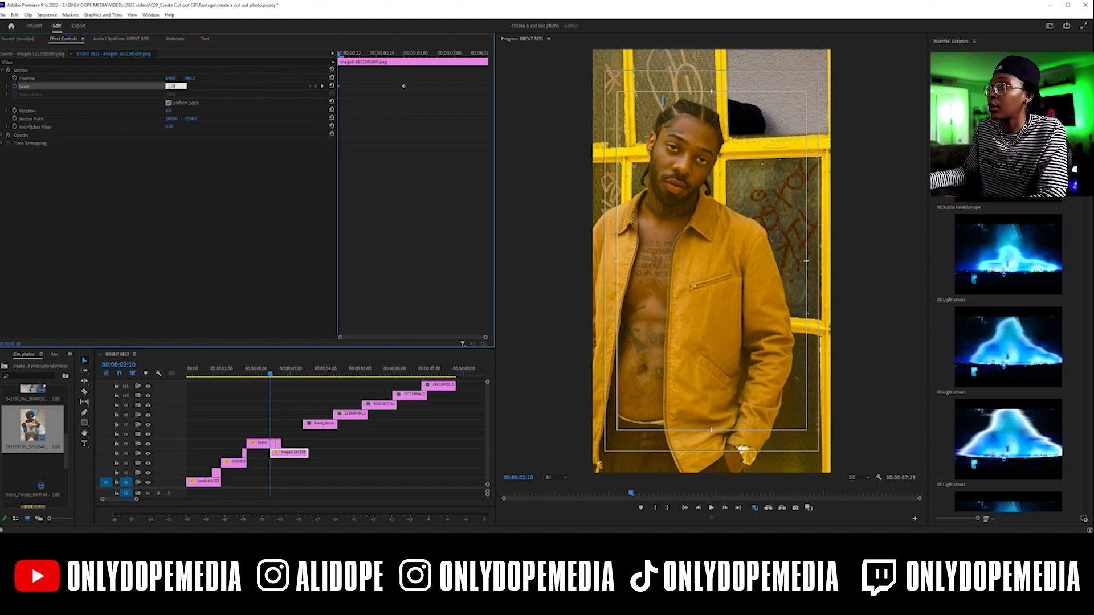
key(Return)
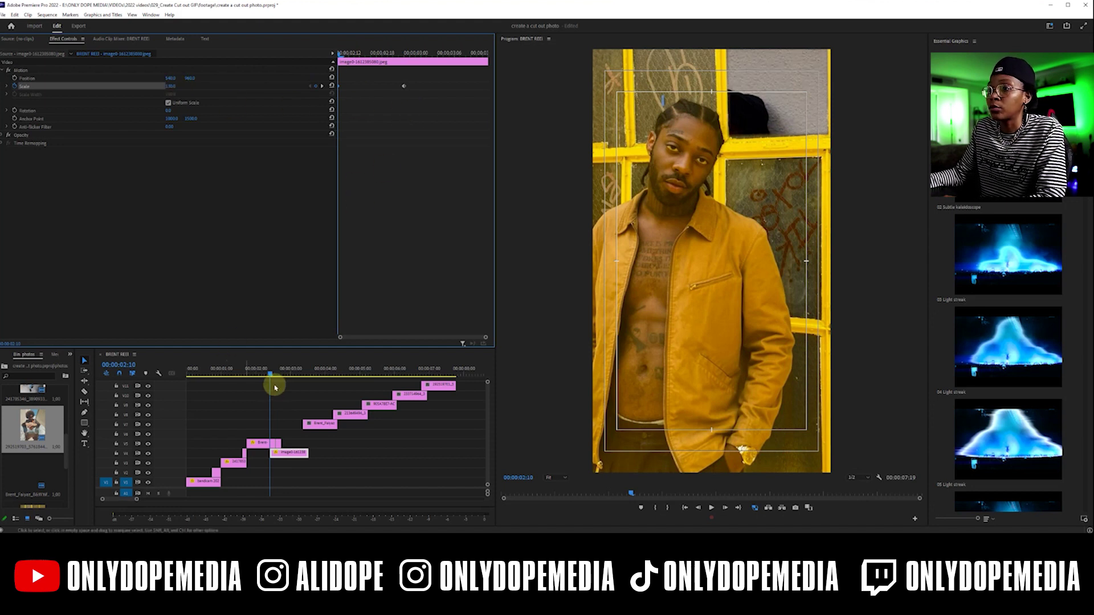
drag(403, 87, 454, 86)
Move all the remaining photo clips after the white T-shirt photo down two tracks, starting on V5.
drag(271, 374, 439, 430)
drag(319, 425, 331, 444)
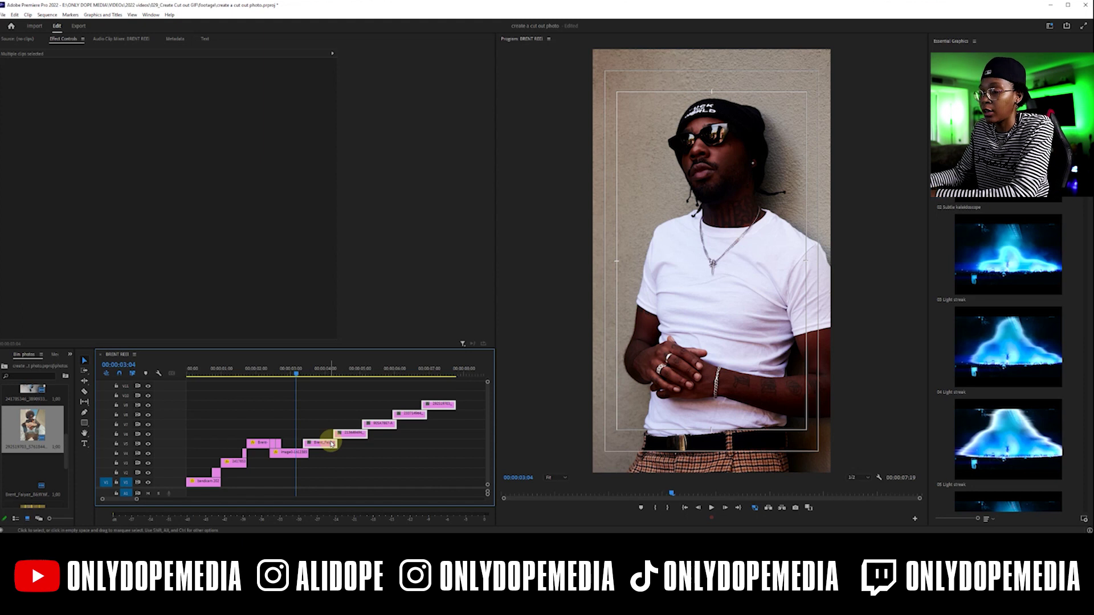
Split the black-and-white portrait clip on V6 into one-frame slices up to 00:00:04:04.
key(=)
key(=)
scroll(327, 437, right, 3)
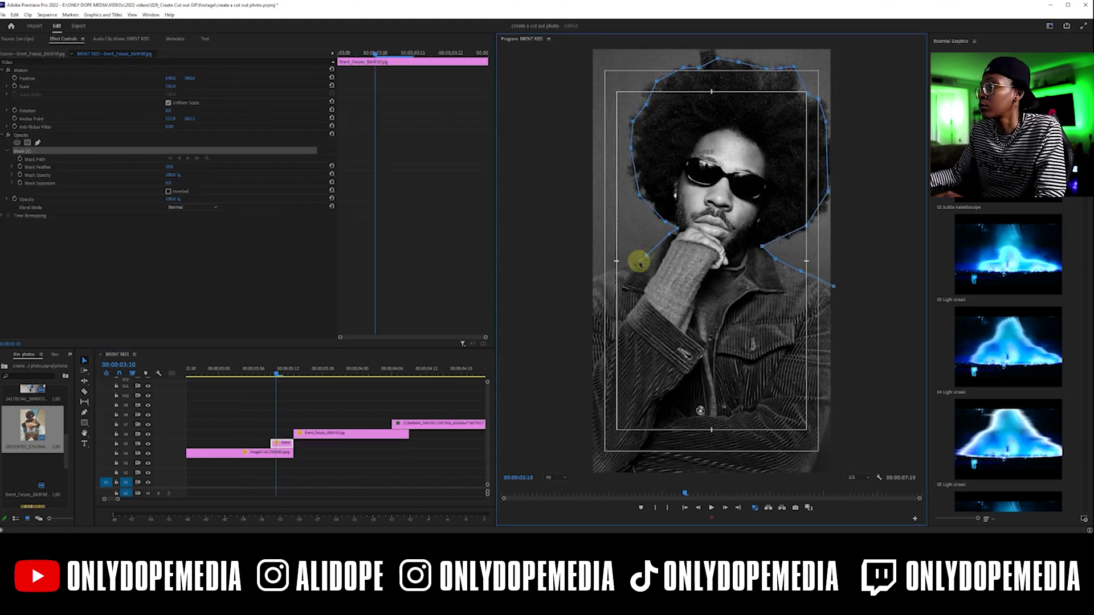
click(367, 375)
drag(366, 374, 373, 376)
click(365, 443)
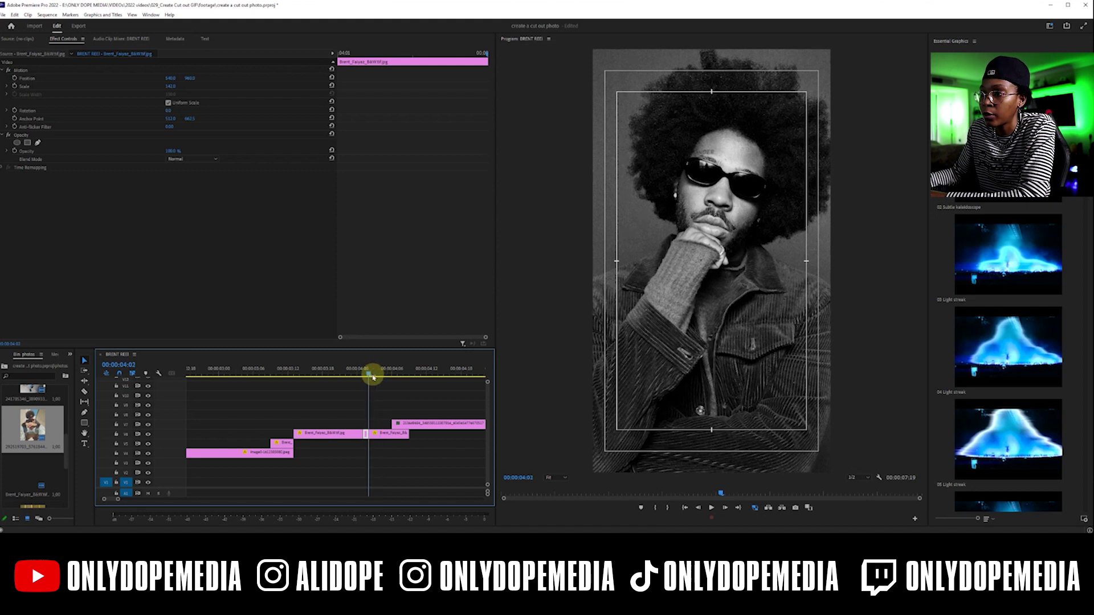
click(378, 434)
key(ctrl+k)
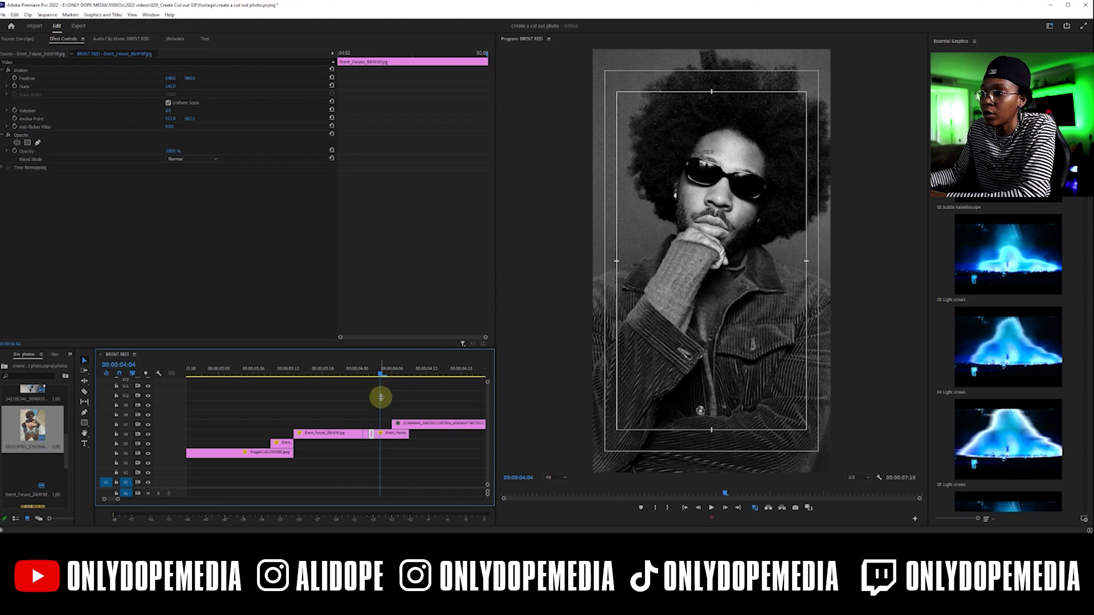
drag(380, 434, 382, 433)
Find the Invert video effect and apply it to two alternating one-frame slices of the black-and-white portrait on V6.
click(367, 434)
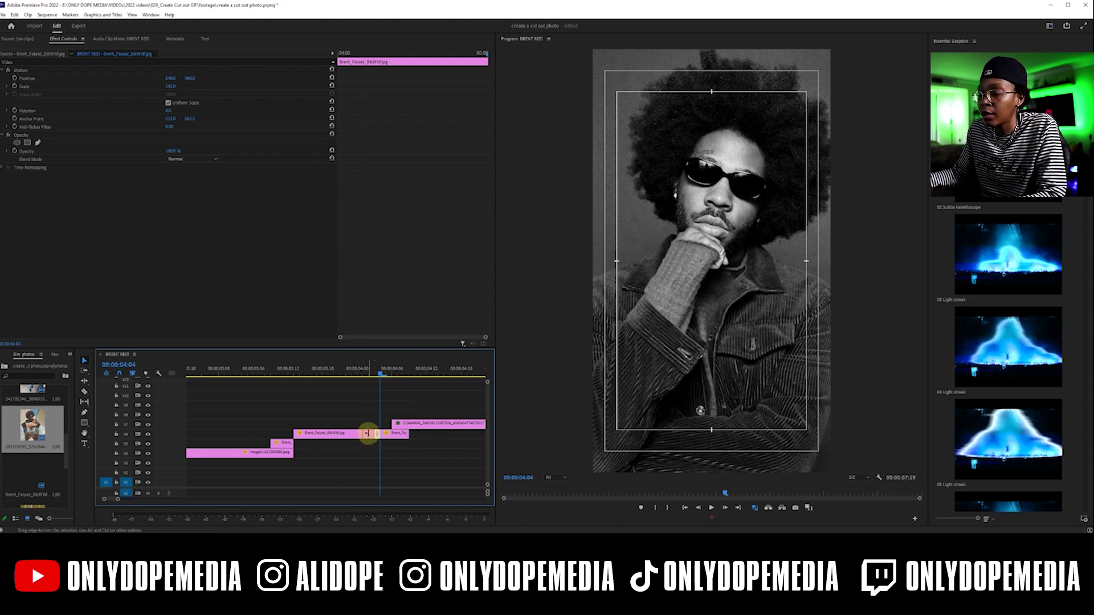
shift+click(376, 436)
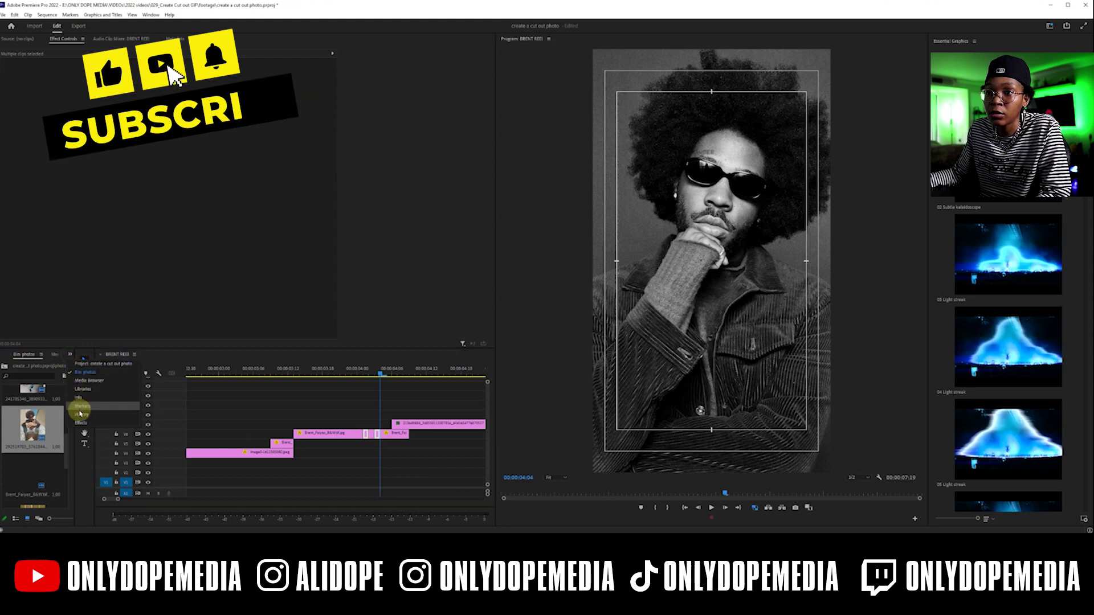
click(81, 420)
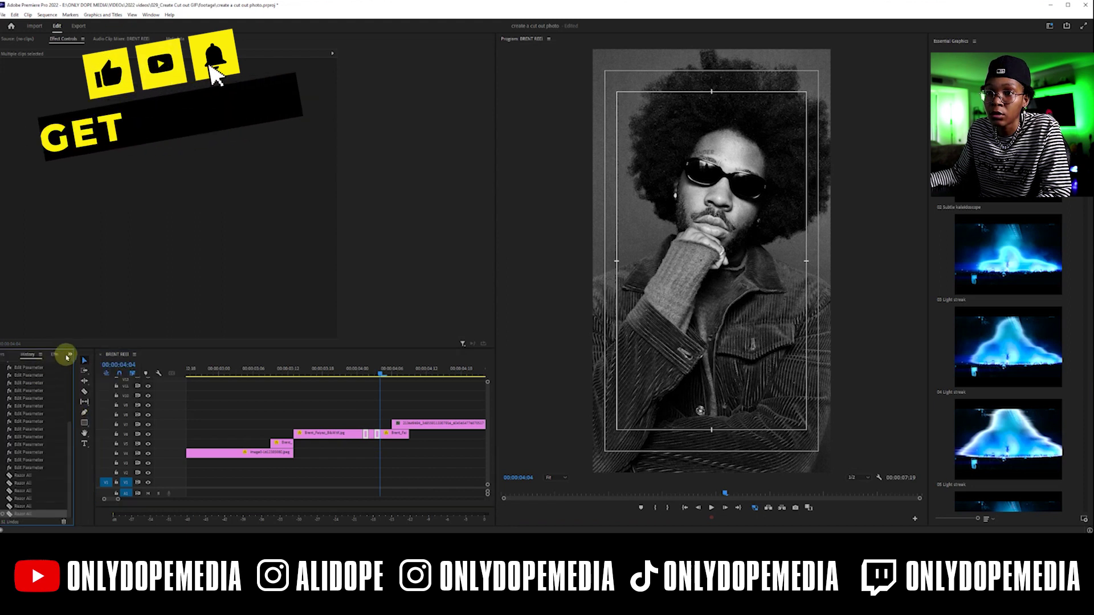
click(54, 354)
click(23, 367)
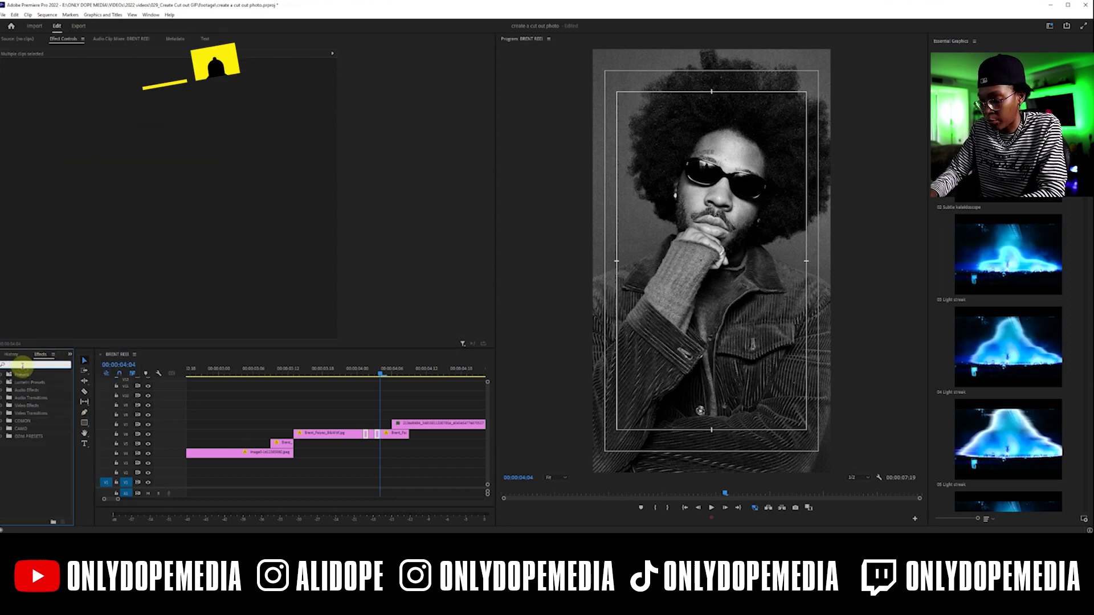
text(invert)
drag(27, 434, 380, 437)
click(370, 398)
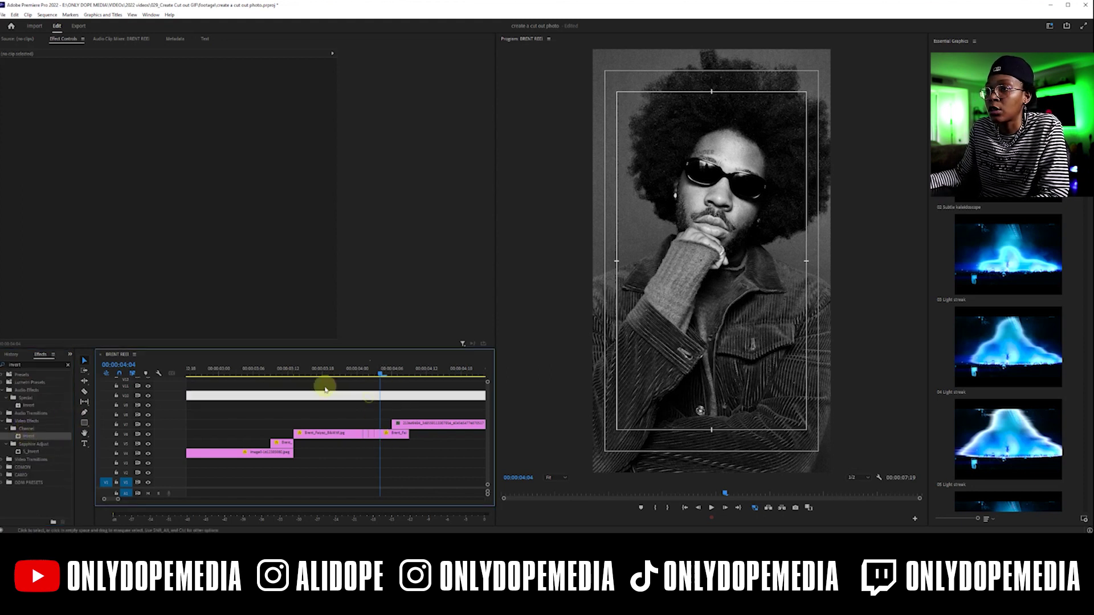
Scale up the photo of the man seated in the car and move its clip from V7 down to V5.
drag(265, 376, 396, 374)
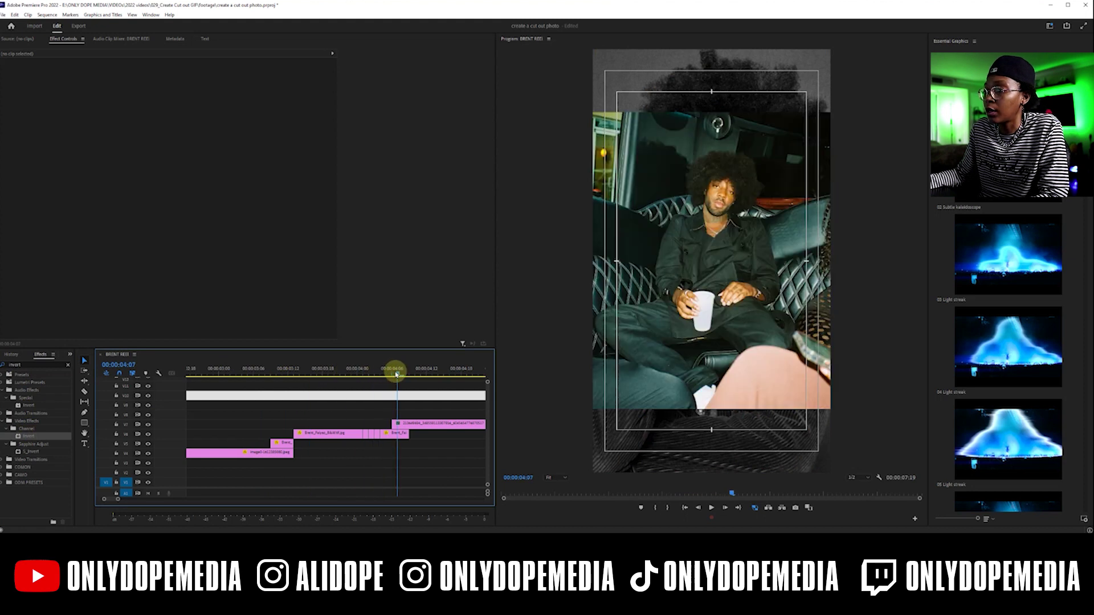
click(414, 425)
scroll(407, 424, down, 4)
drag(175, 89, 200, 89)
drag(254, 425, 254, 444)
Find the Luma Key effect and apply it to the final slice of the black-and-white portrait on V6.
click(224, 435)
click(47, 365)
text(iluma)
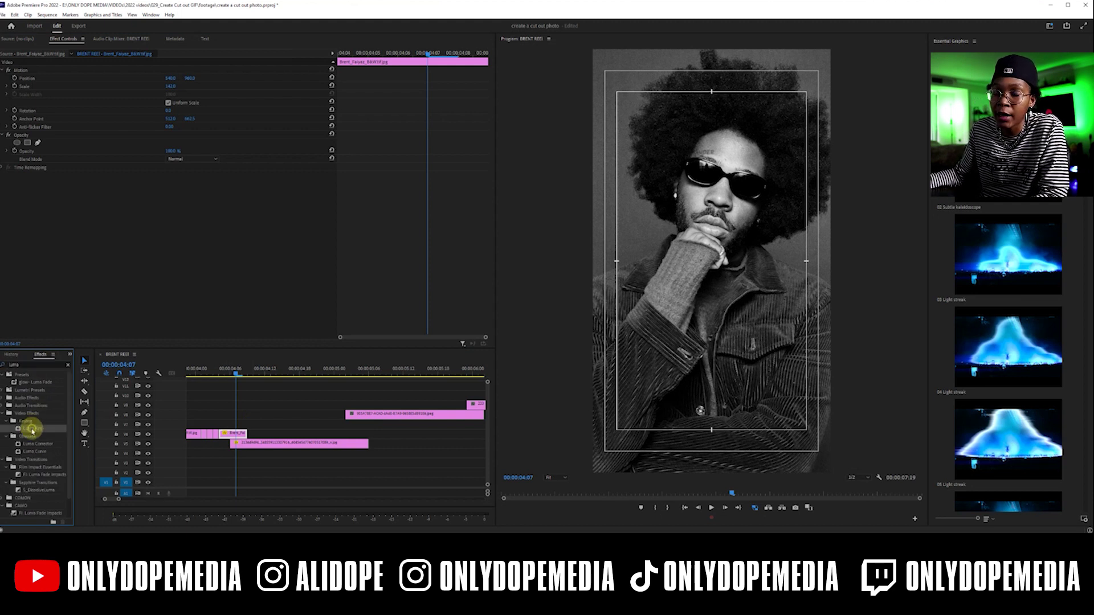
drag(32, 431, 280, 393)
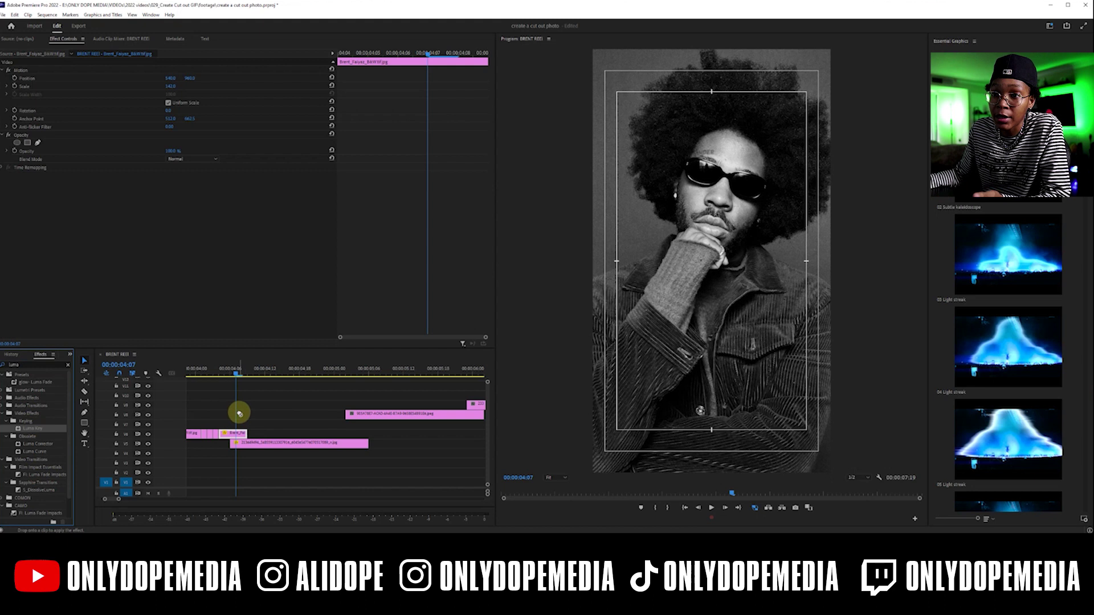
drag(234, 434, 236, 437)
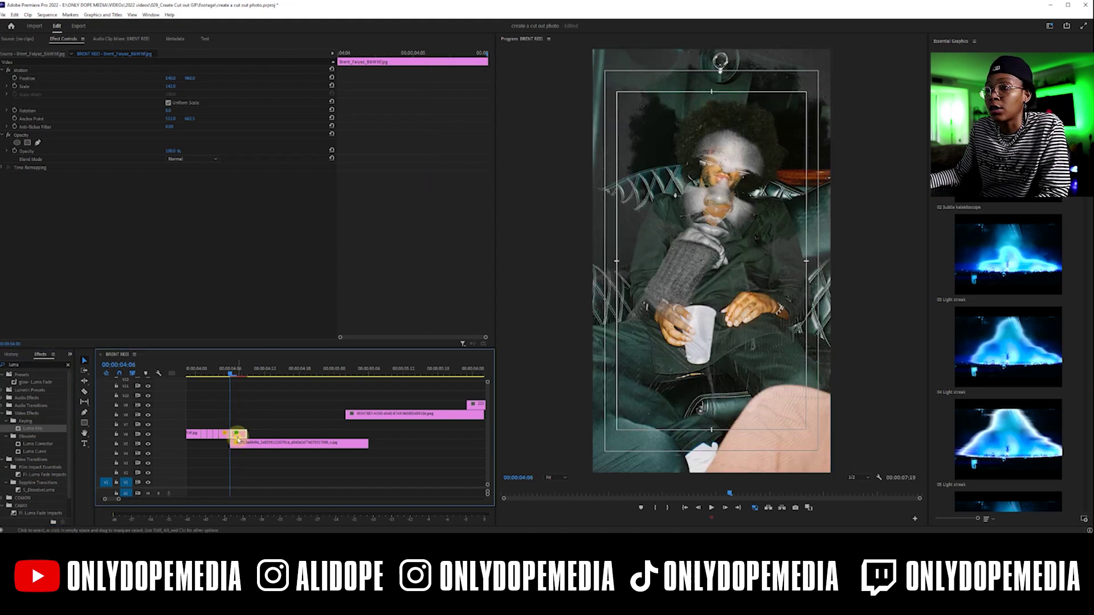
Keyframe the portrait slice's Luma Key Threshold and Cutoff from 0% at 00:00:04:06 to 100% at 00:00:04:08.
drag(169, 191, 108, 192)
click(15, 199)
click(238, 370)
click(241, 369)
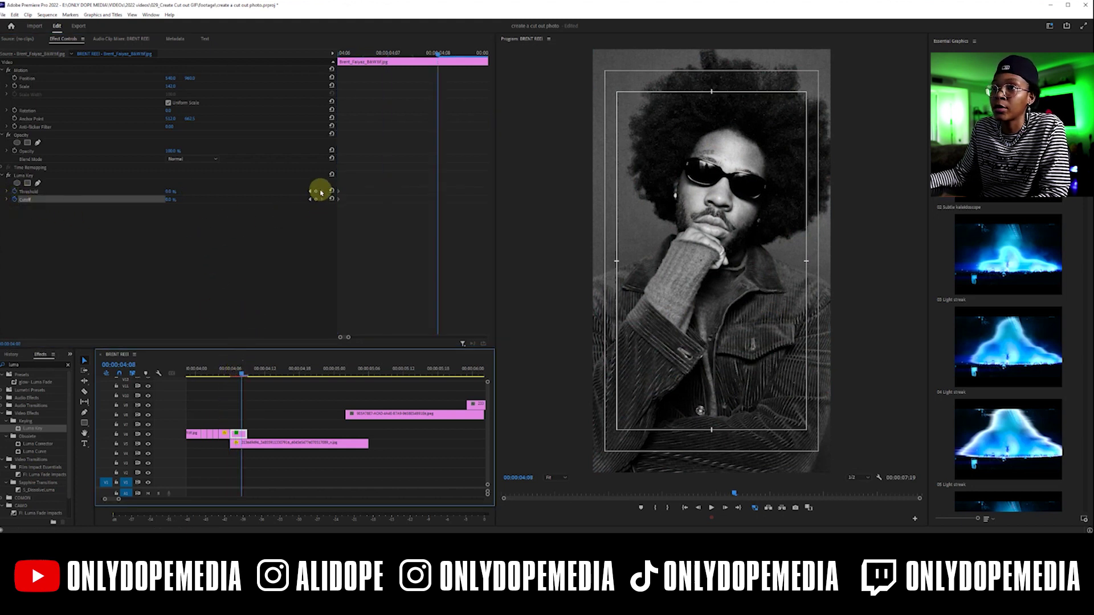
drag(170, 201, 228, 201)
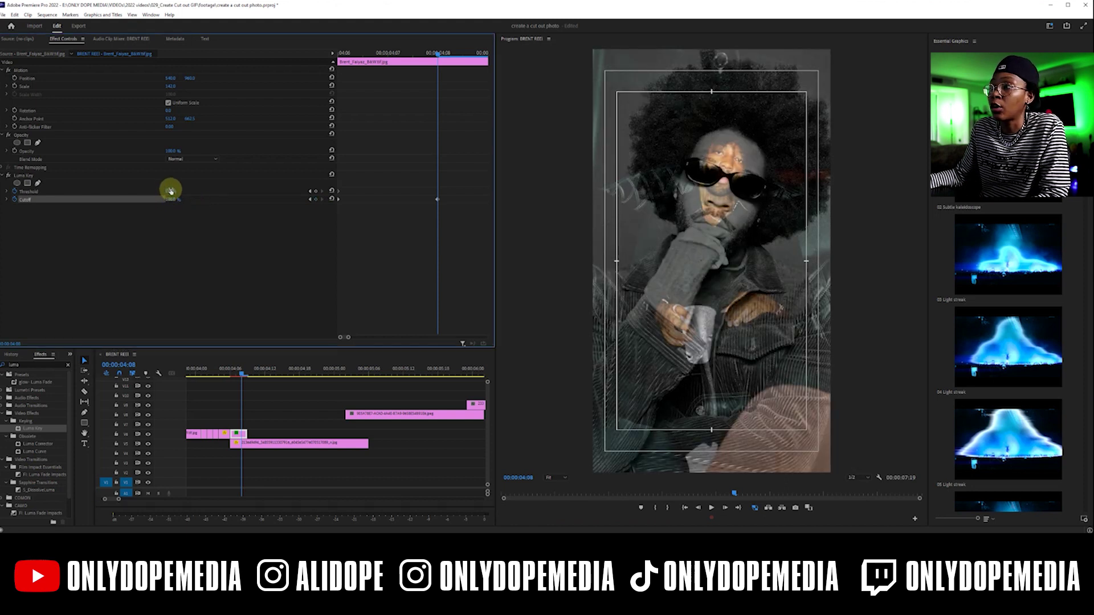
drag(170, 192, 228, 192)
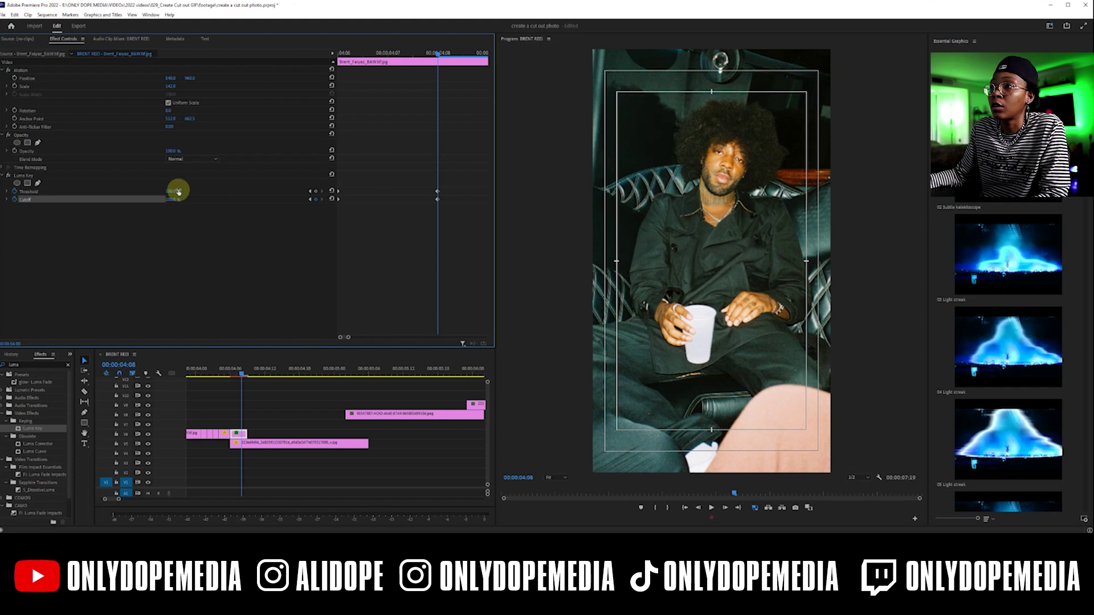
Apply Ease In to the final Luma Key Threshold and Cutoff keyframes.
drag(411, 168, 453, 225)
drag(431, 183, 438, 211)
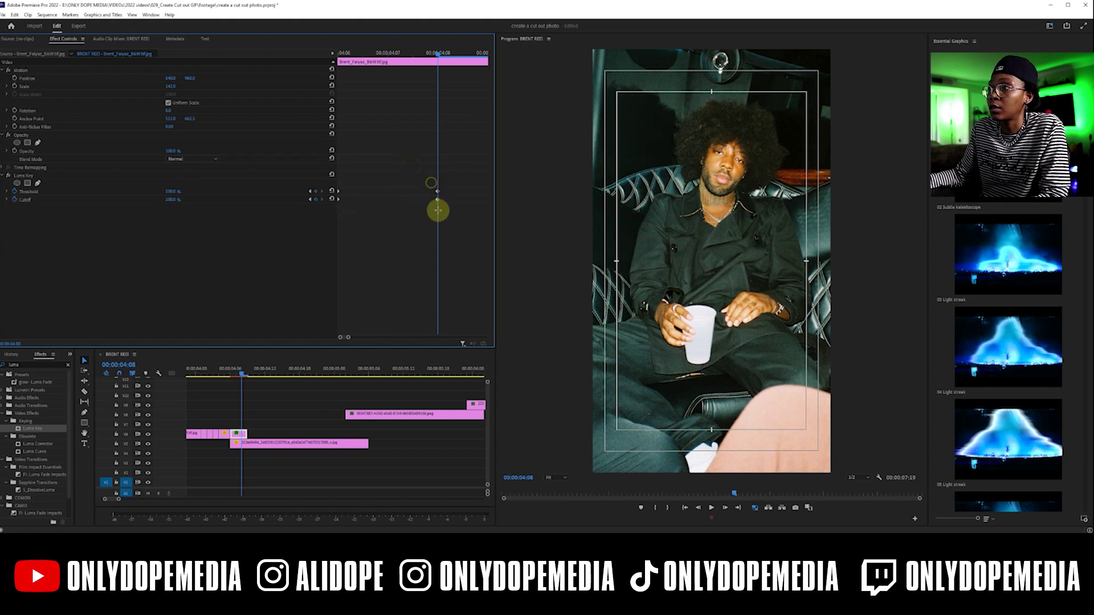
right_click(444, 213)
click(451, 303)
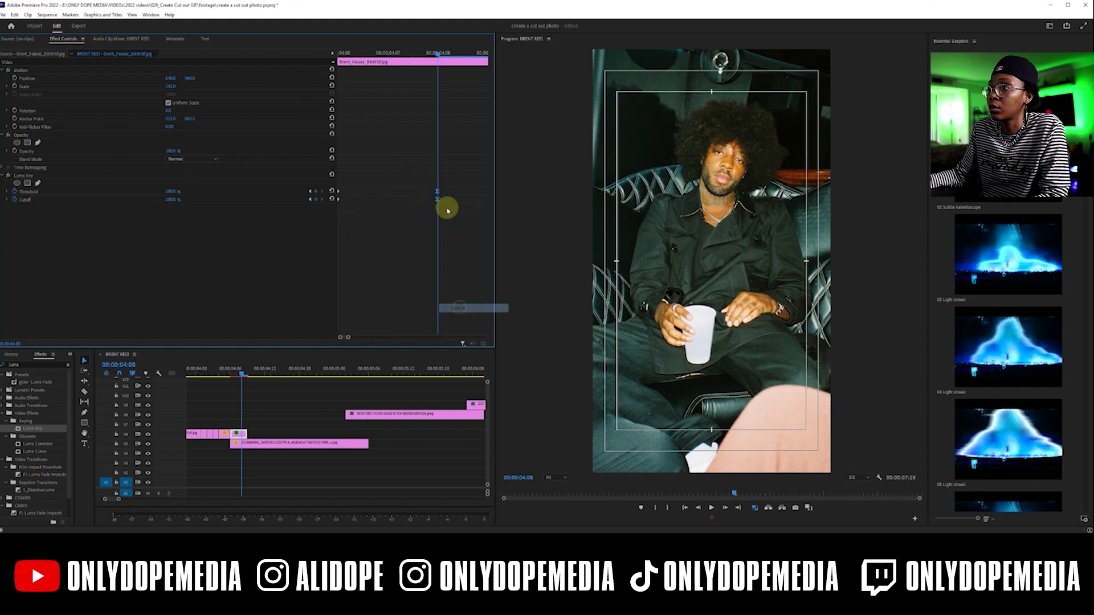
Scrub through the Luma Key reveal of the man seated in the car and save the project.
click(286, 396)
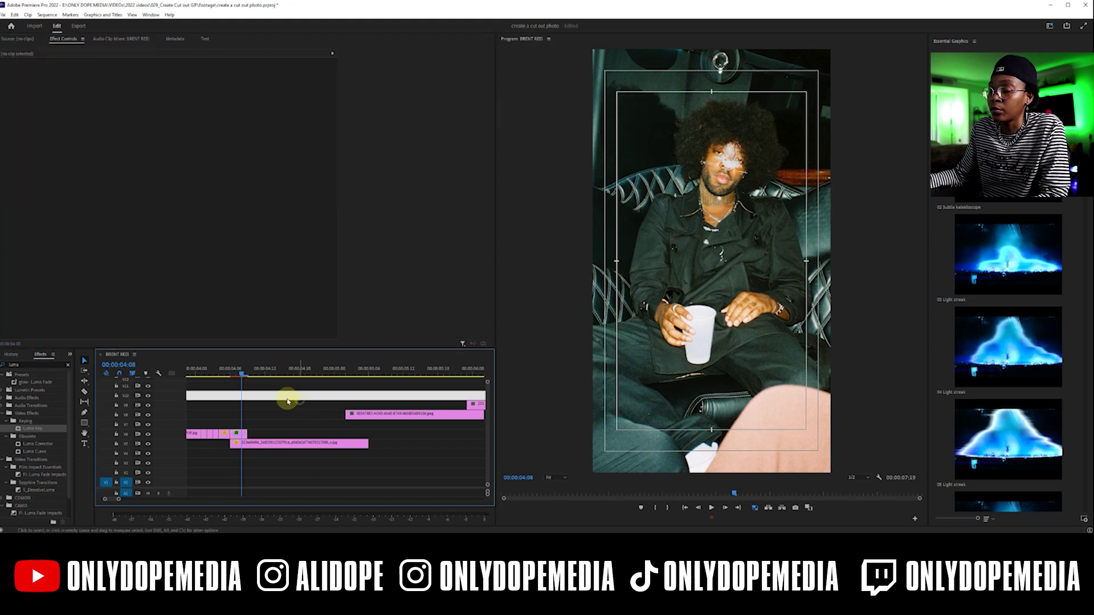
mouse_move(228, 376)
mouse_down()
mouse_move(215, 379)
mouse_move(251, 378)
mouse_move(204, 383)
mouse_move(250, 376)
mouse_up()
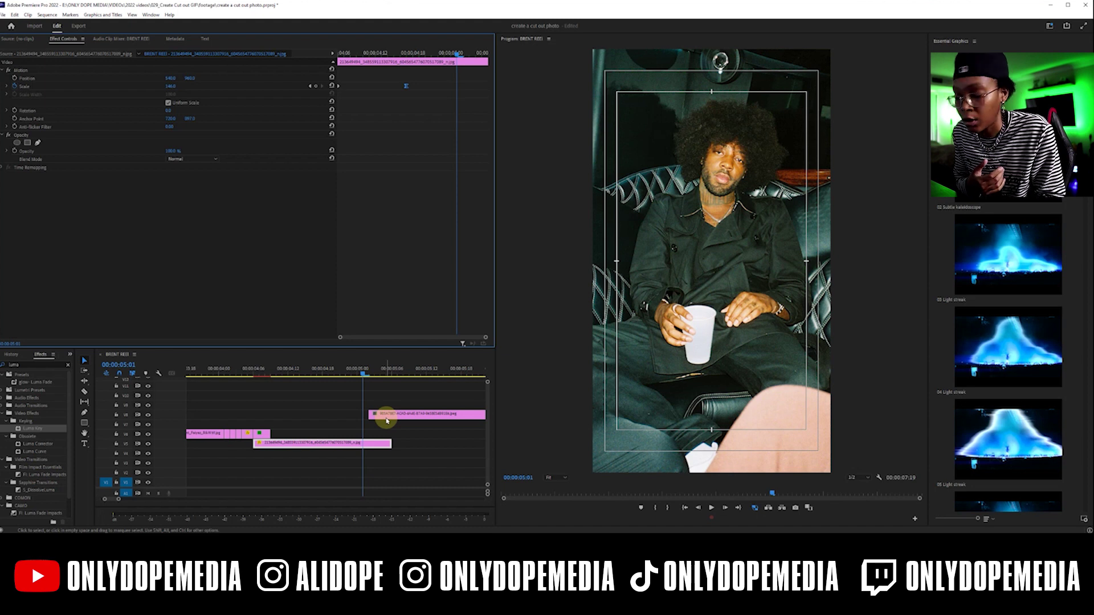
key(ctrl+s)
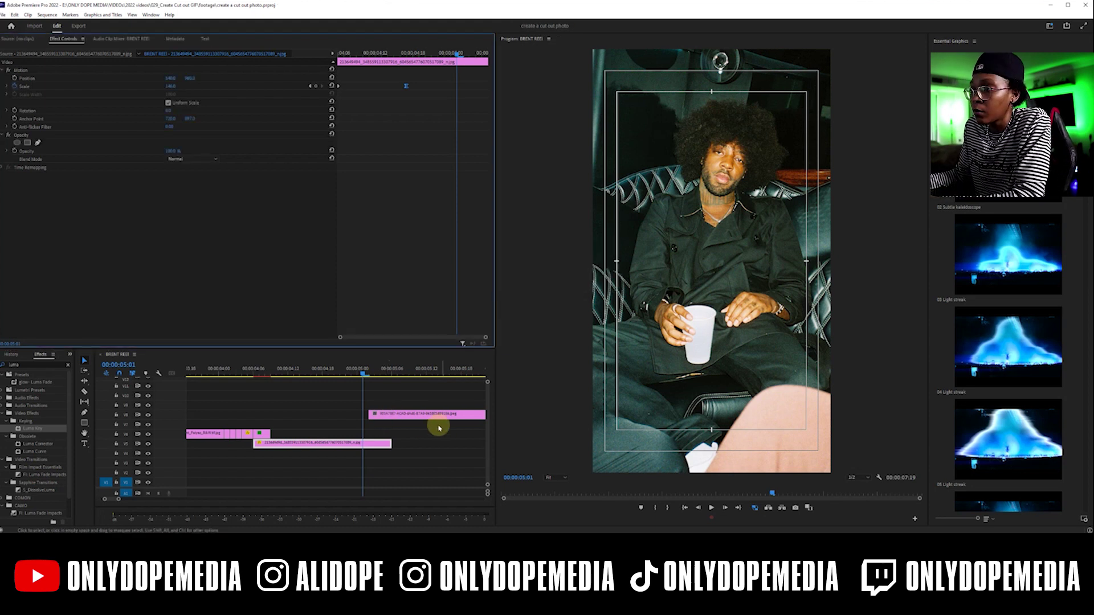
click(825, 219)
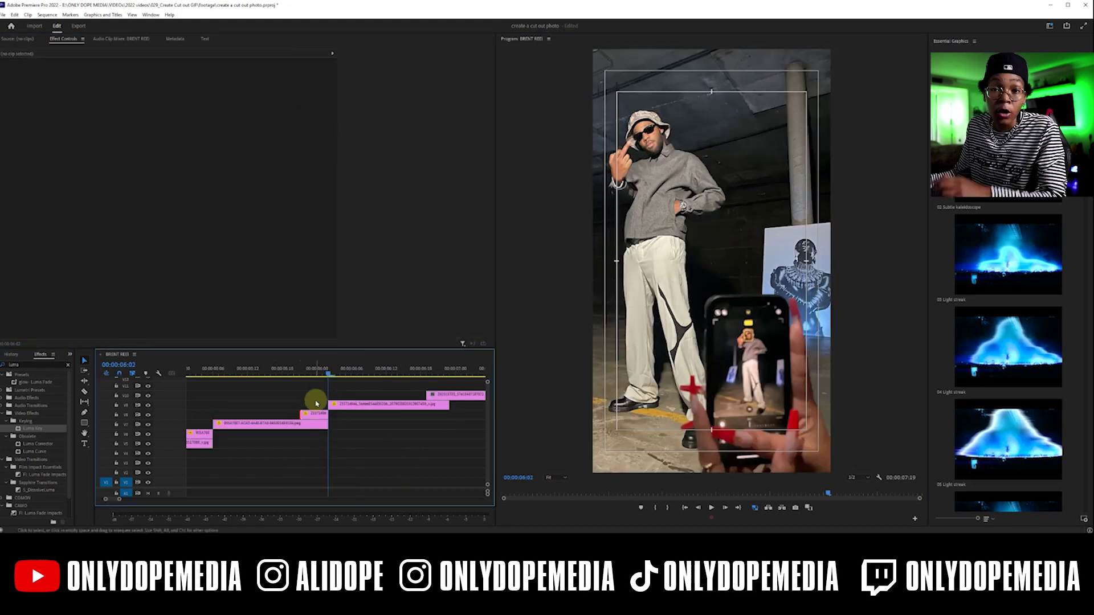
Draw a freehand opacity mask around the phone and the hand holding it on the short phone-photo slice at 00:00:05:22.
click(306, 371)
click(309, 414)
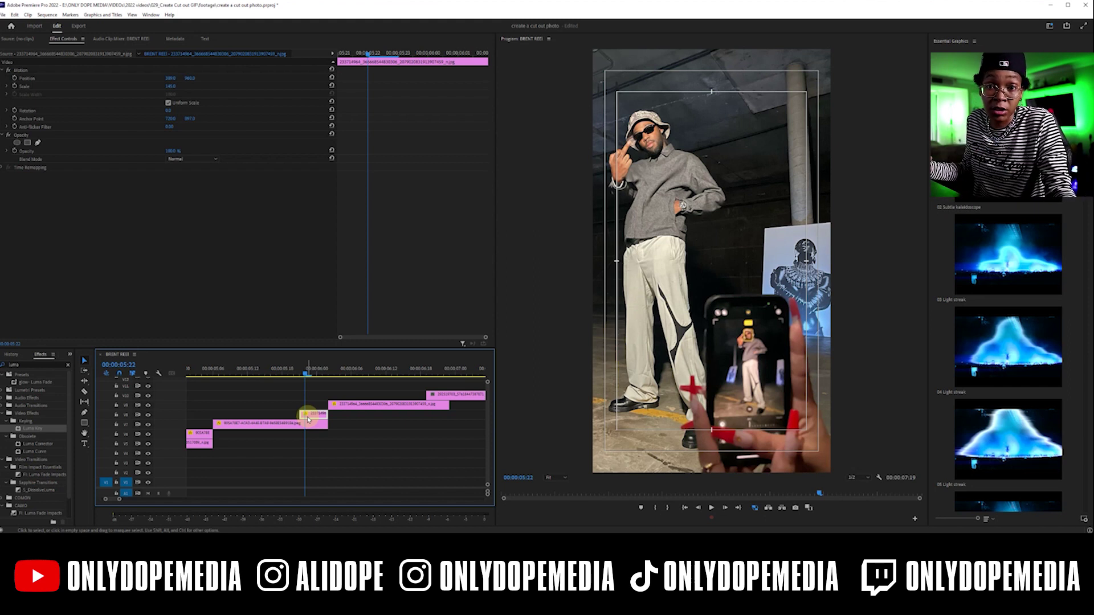
click(37, 143)
click(732, 375)
click(829, 434)
click(815, 396)
click(800, 316)
click(787, 296)
click(725, 295)
click(705, 312)
click(703, 351)
click(705, 412)
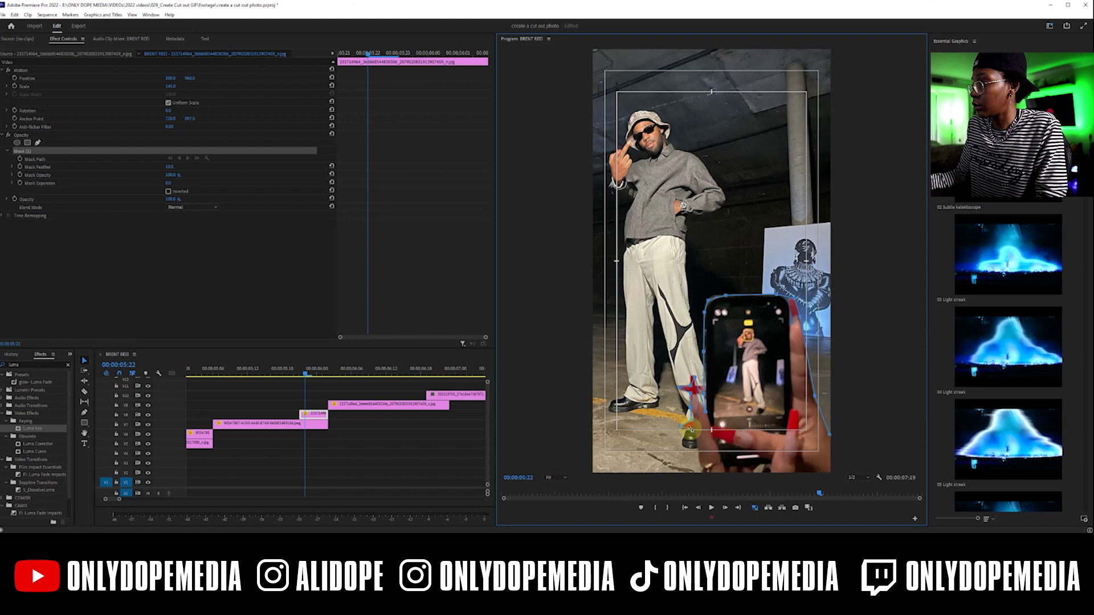
click(830, 435)
click(362, 427)
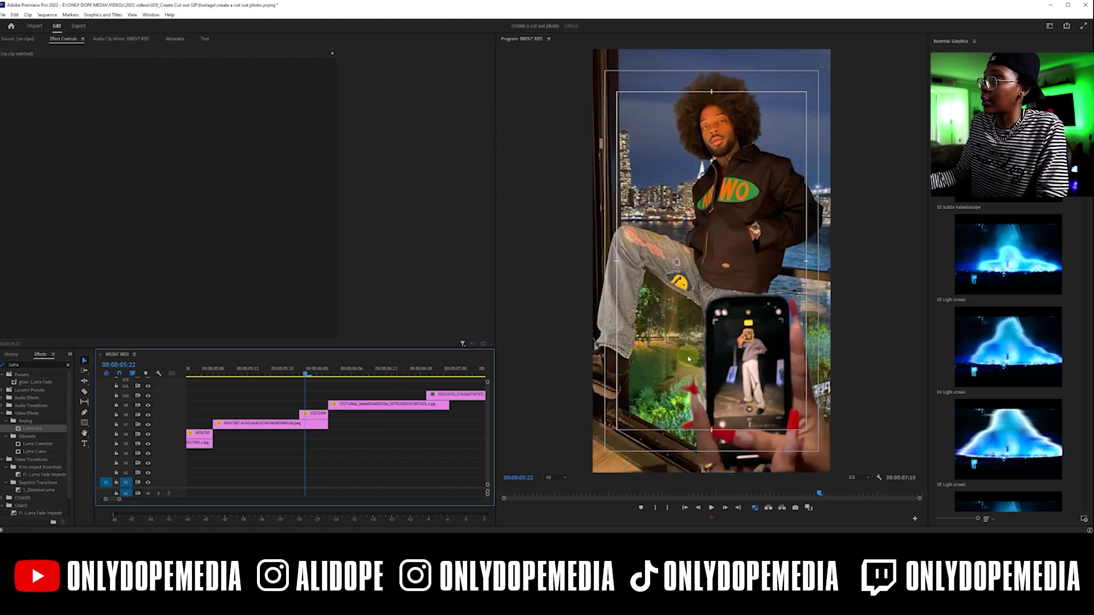
Preview the photo transitions, play the reel from the start, and save the project.
drag(285, 373, 371, 371)
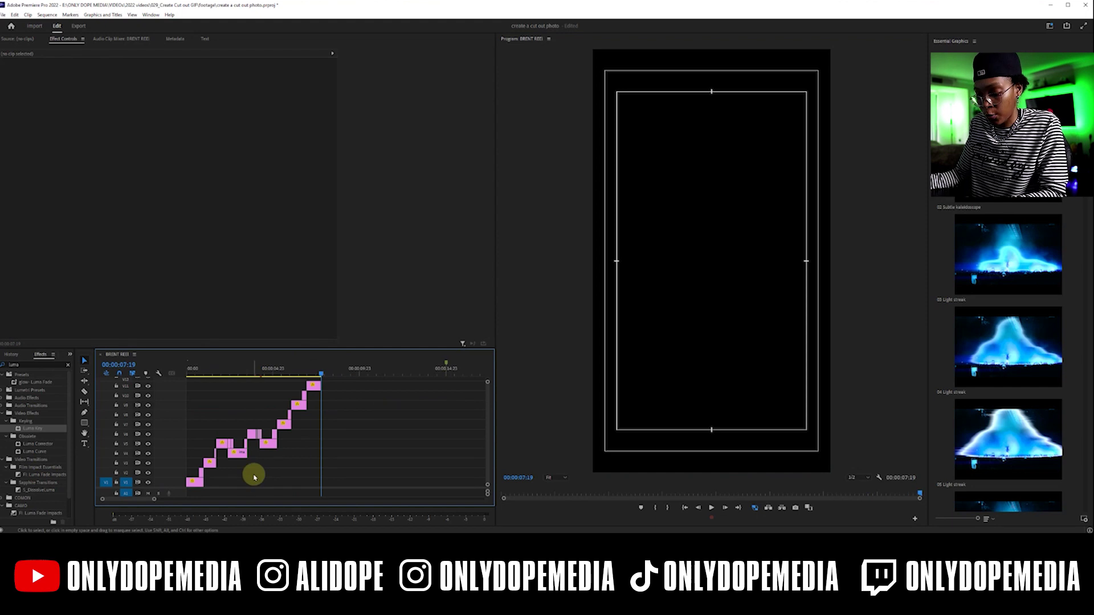
click(254, 477)
key(ctrl+s)
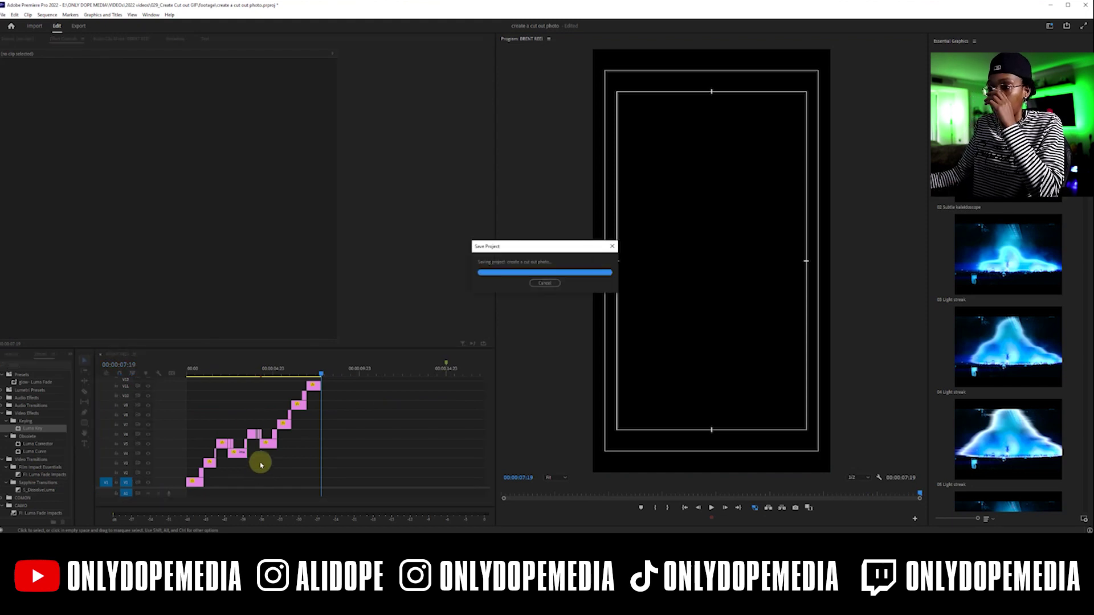
drag(229, 373, 167, 376)
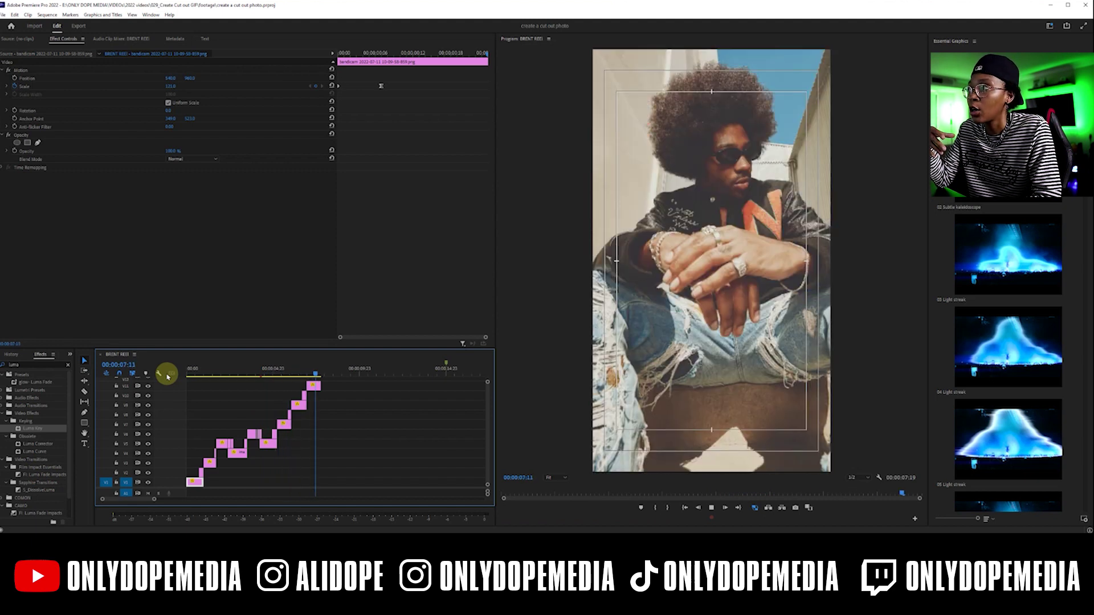
key(ctrl+s)
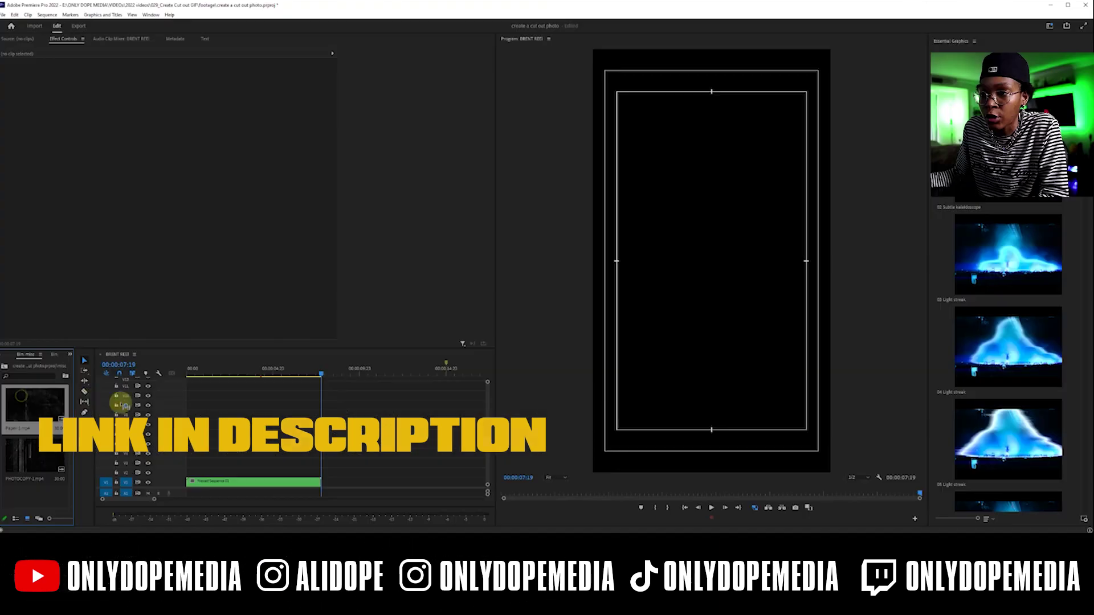
Place the Paper texture video on V2 above the nested sequence from the start and trim it to the sequence's end.
drag(34, 404, 194, 467)
drag(190, 474, 188, 476)
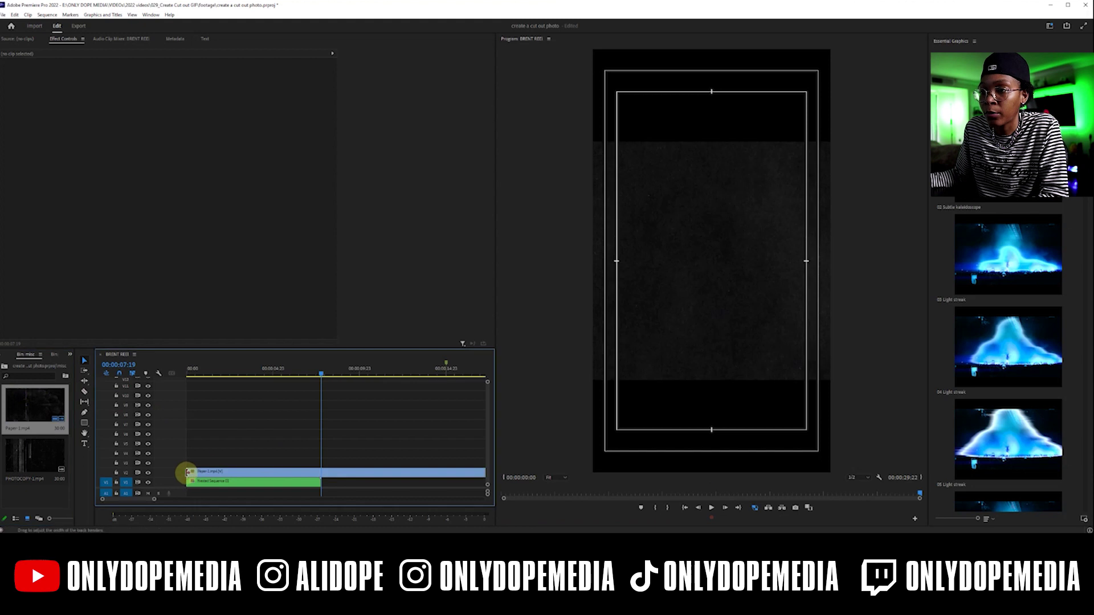
drag(205, 371, 254, 374)
drag(331, 483, 320, 473)
Try the Lighten blend mode on the Paper overlay, settle on Screen, and play the reel from the start.
click(188, 159)
click(183, 235)
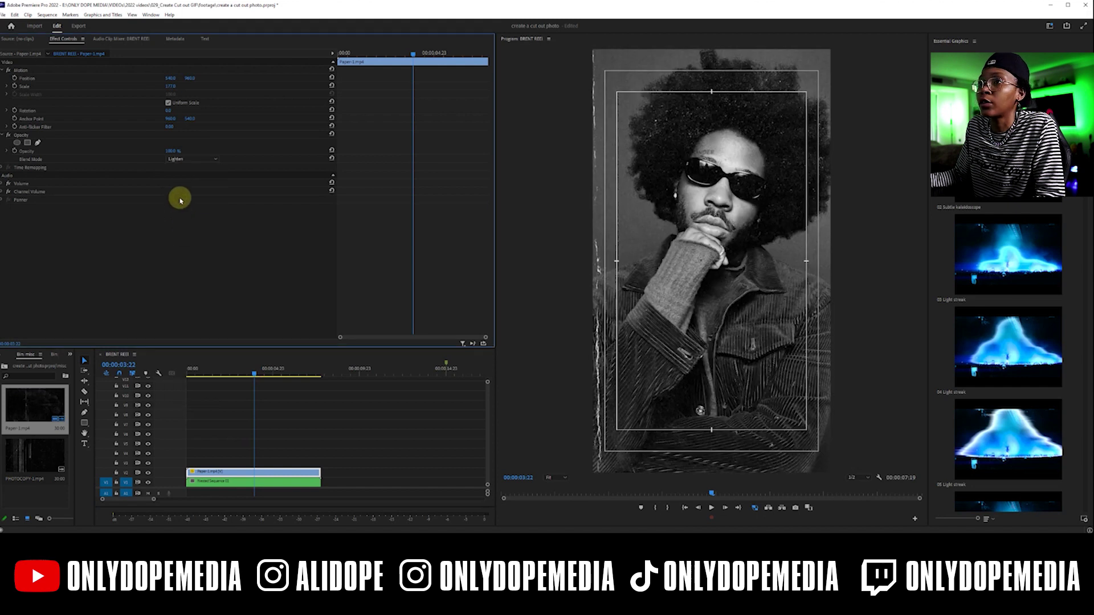
click(183, 162)
click(176, 240)
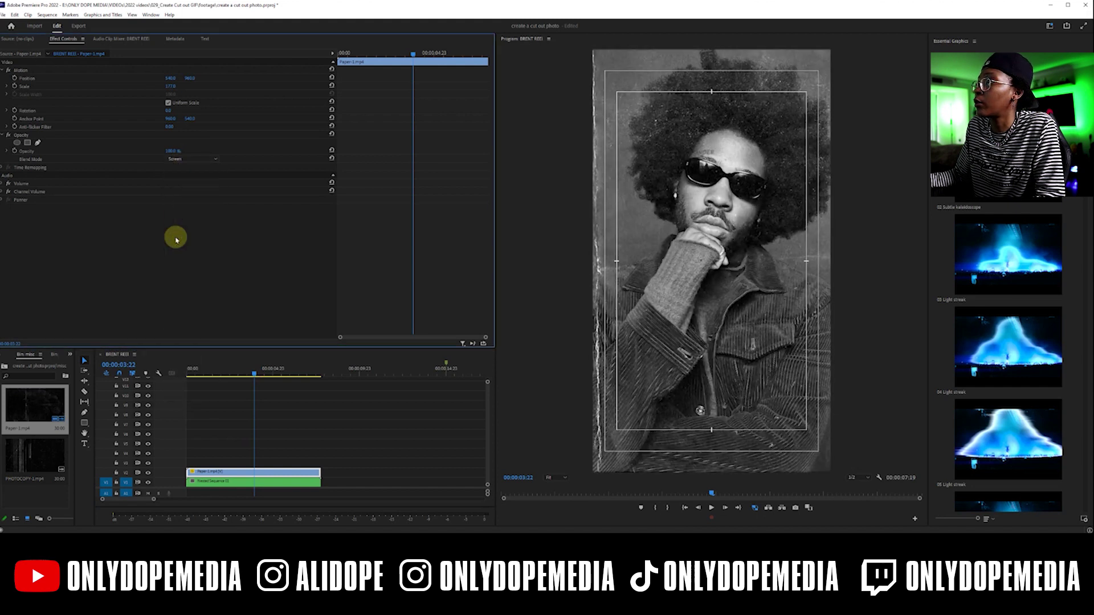
mouse_move(200, 374)
mouse_down()
mouse_move(190, 371)
mouse_move(215, 366)
mouse_move(188, 371)
mouse_up()
key(space)
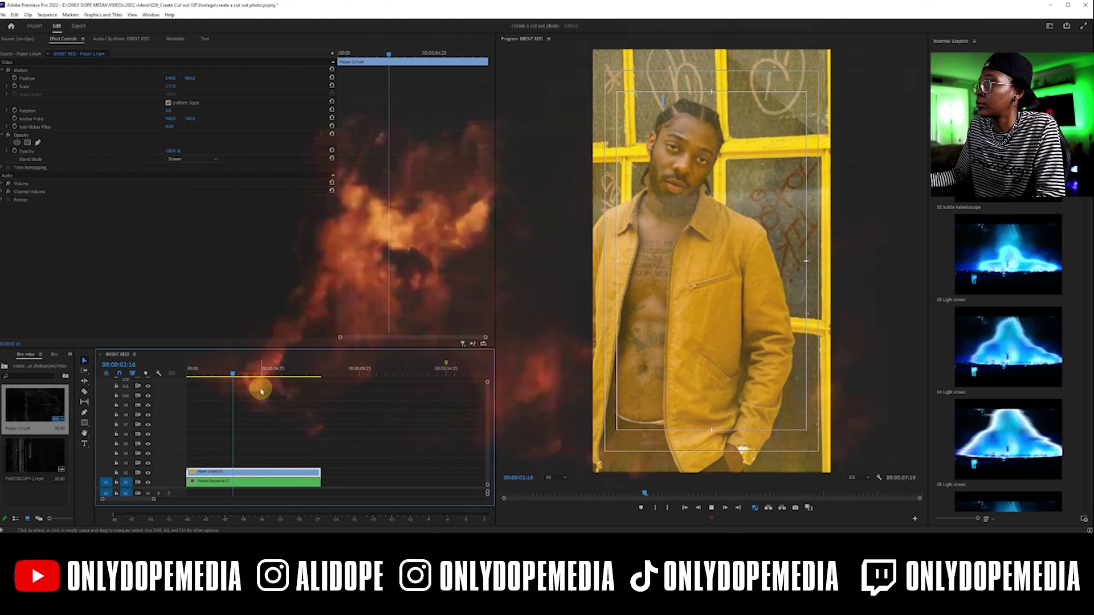
Place the PHOTOCOPY texture video on V3 from the start, cut it at the nested sequence's end and delete the excess.
click(16, 455)
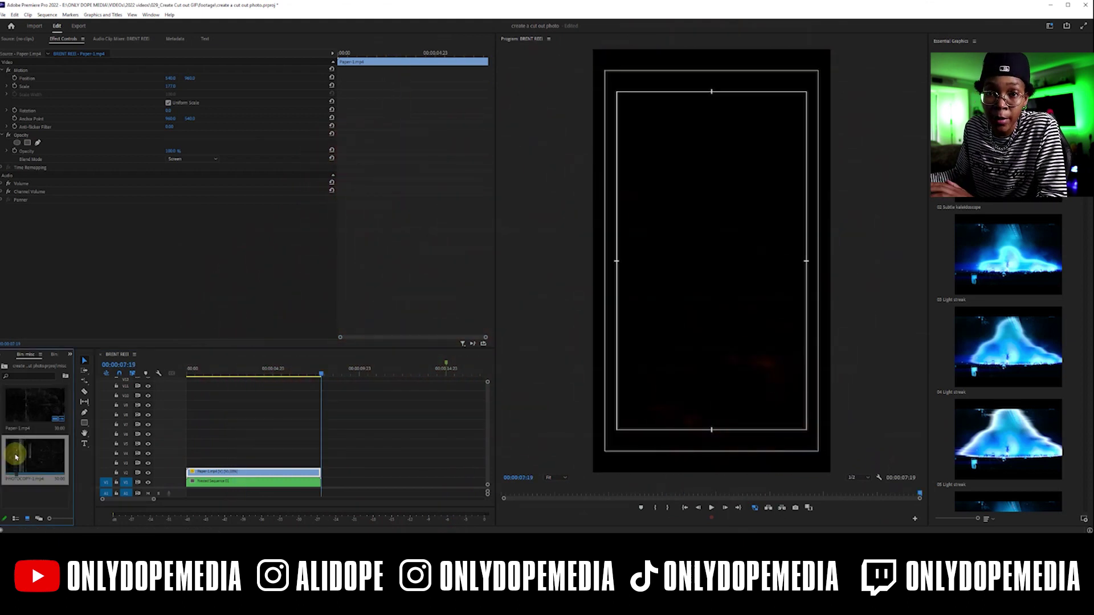
drag(158, 443, 214, 463)
click(321, 465)
key(v)
click(336, 464)
key(Delete)
Rotate the PHOTOCOPY overlay 90° and scale it up slightly to cover the vertical frame.
click(265, 373)
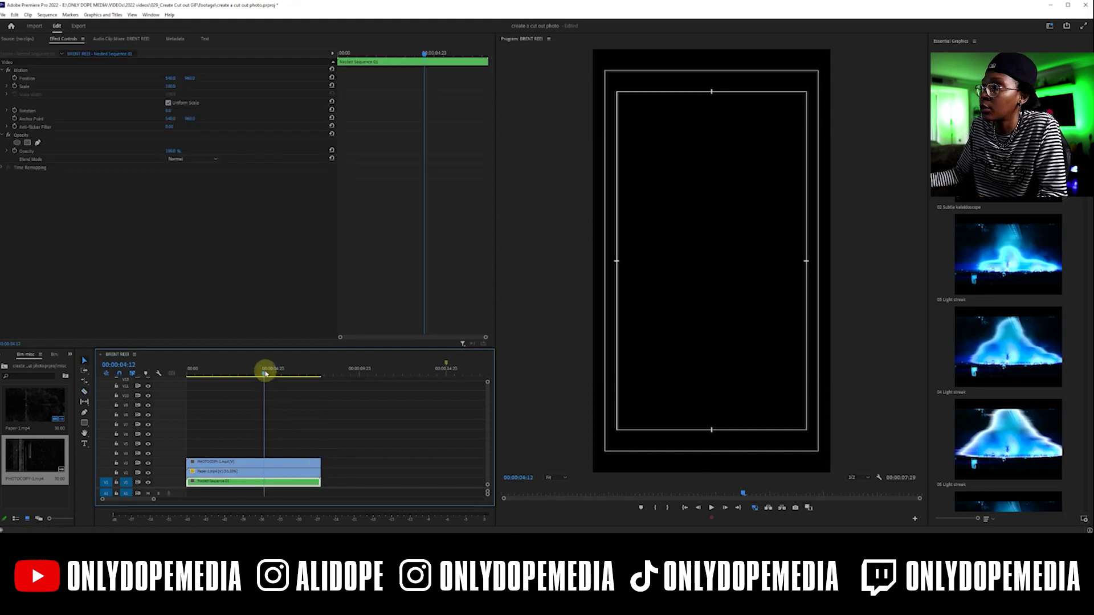
click(207, 460)
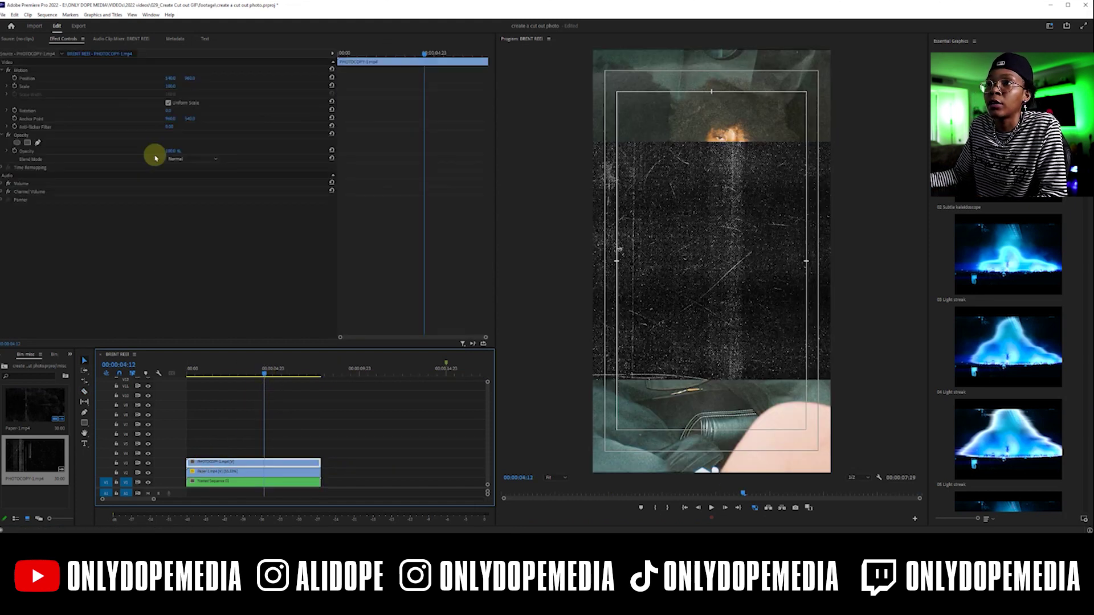
click(171, 110)
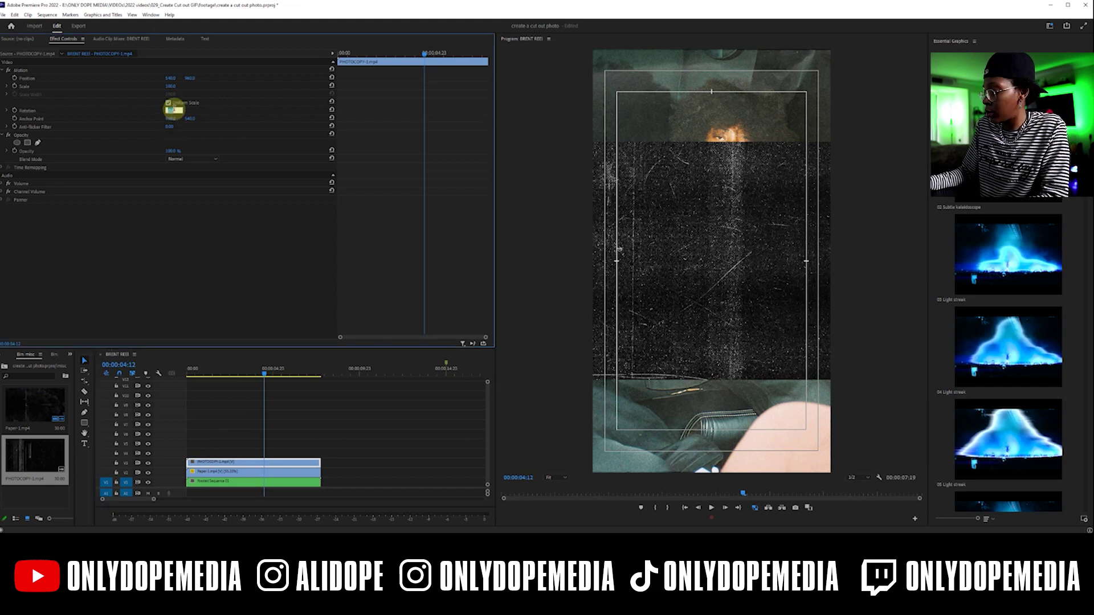
key(Return)
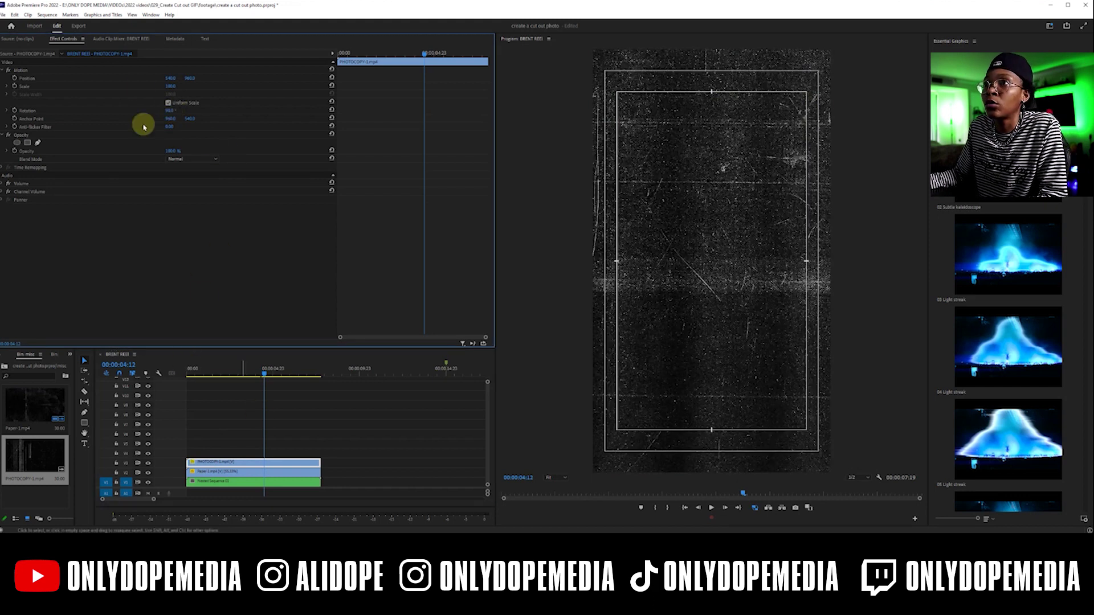
drag(170, 86, 171, 86)
click(346, 422)
Try the Overlay blend mode on the PHOTOCOPY overlay, set it to Soft Light instead, and lower its opacity.
click(184, 159)
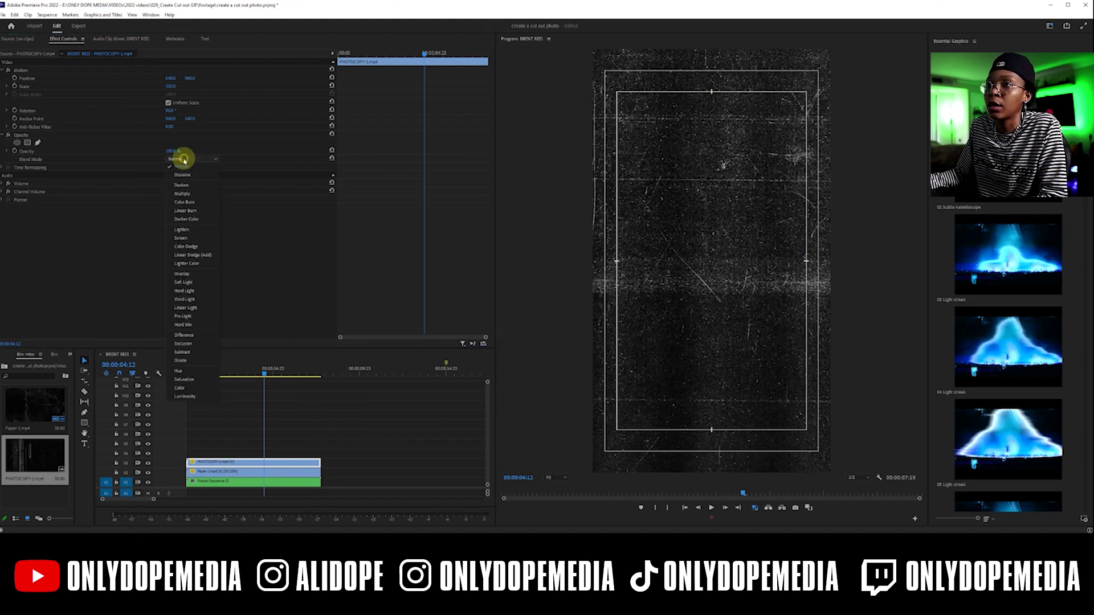
click(189, 272)
click(190, 159)
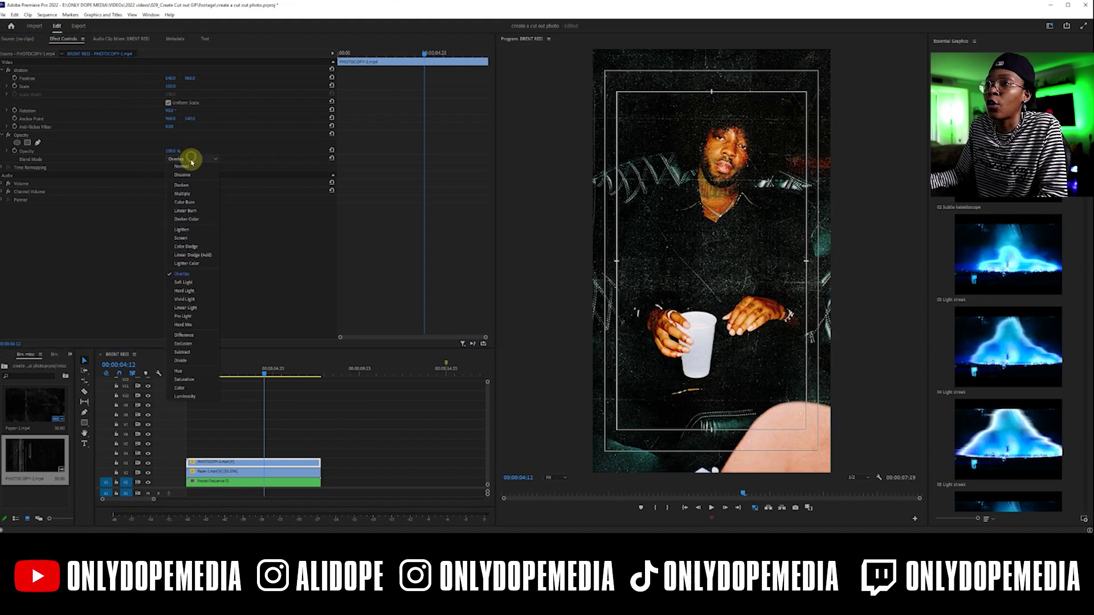
click(187, 285)
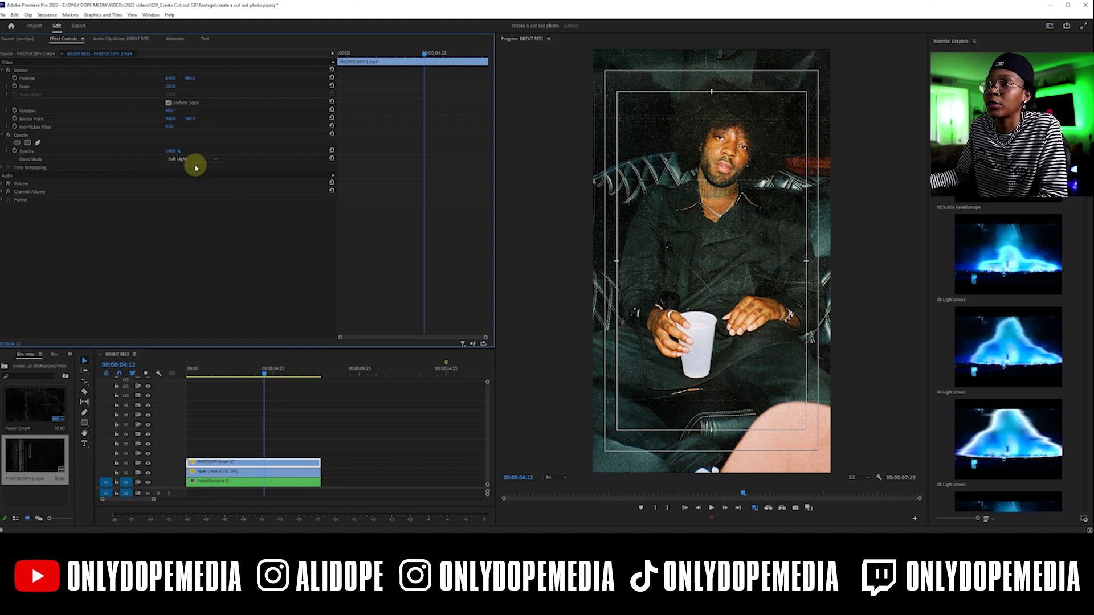
drag(171, 151, 157, 151)
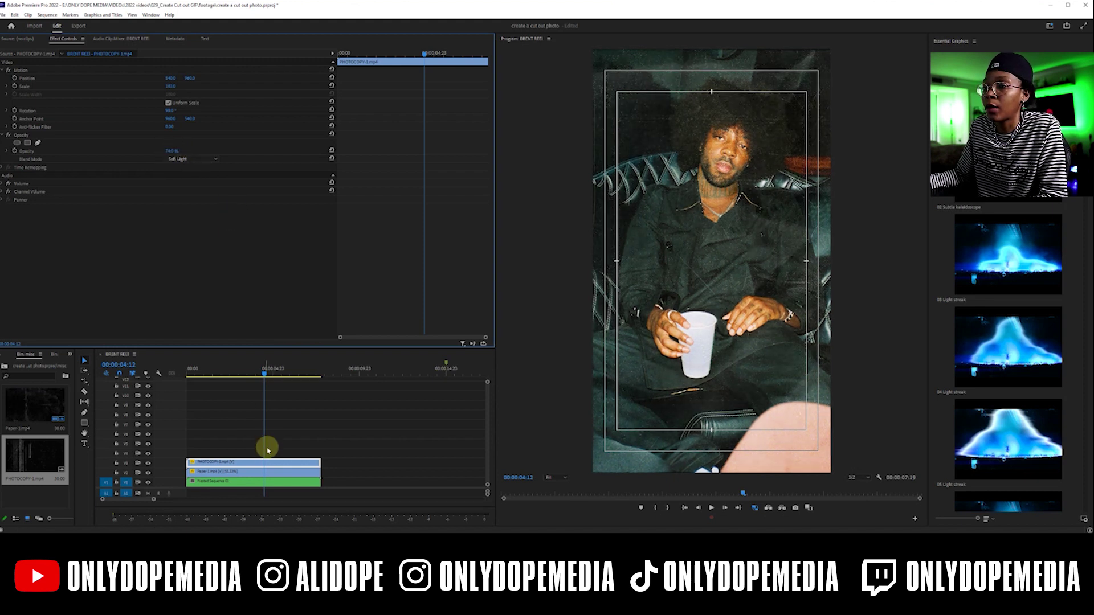
Lower the opacity of the Paper overlay on V2.
click(262, 473)
click(173, 151)
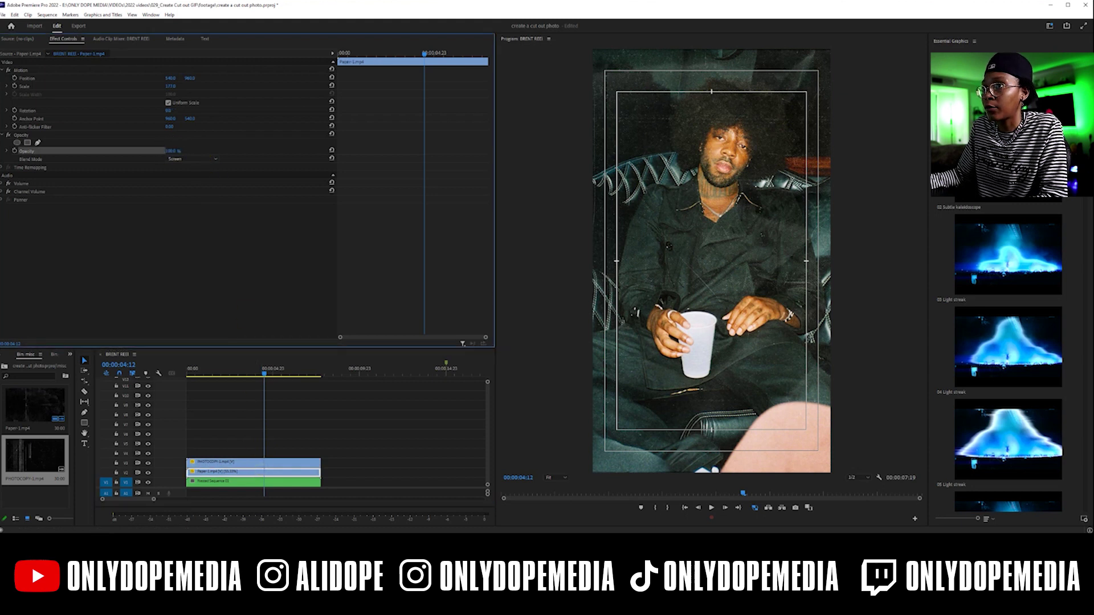
key(Return)
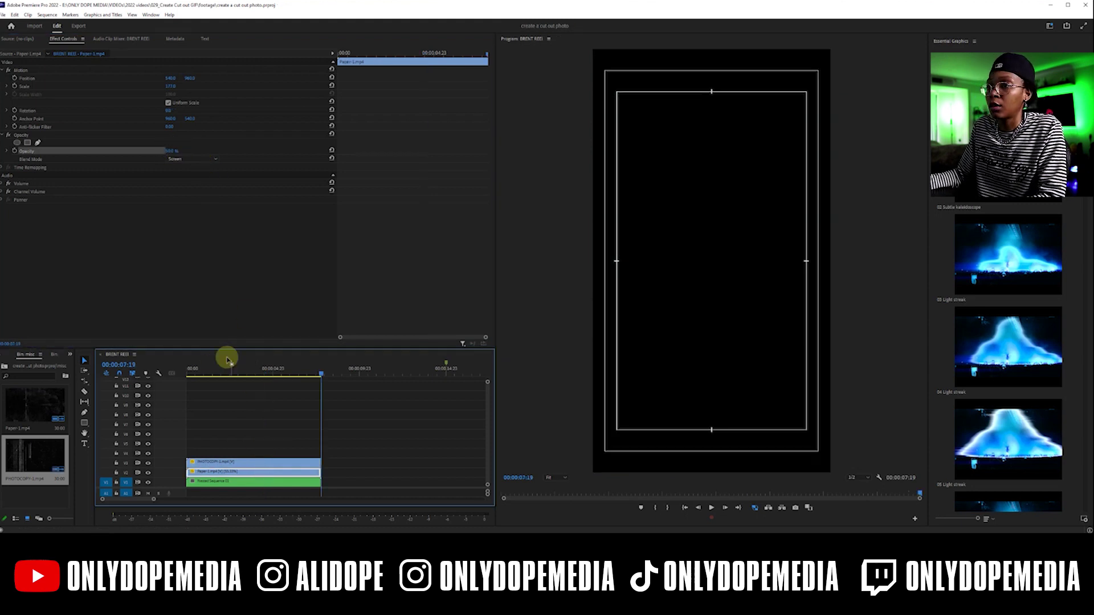
Play the reel from the start to review both texture overlays over the photo transitions.
drag(201, 373, 187, 375)
key(space)
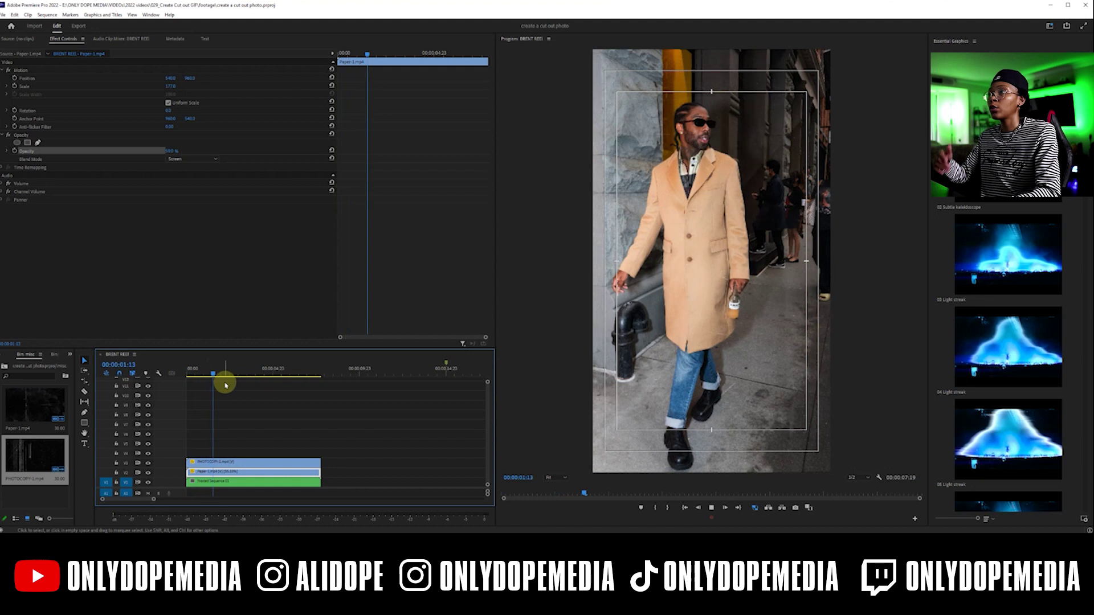
key(Home)
key(space)
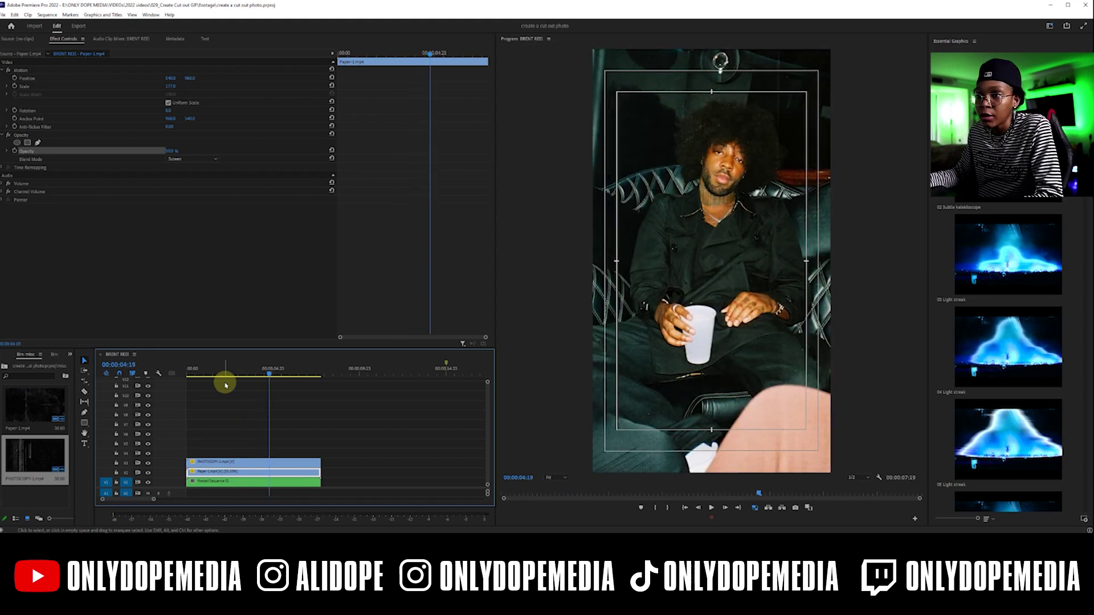
Delete the nested sequence from V1 and move the Paper and PHOTOCOPY overlays up to tracks V12 and V13.
drag(233, 454, 234, 477)
drag(218, 348, 227, 245)
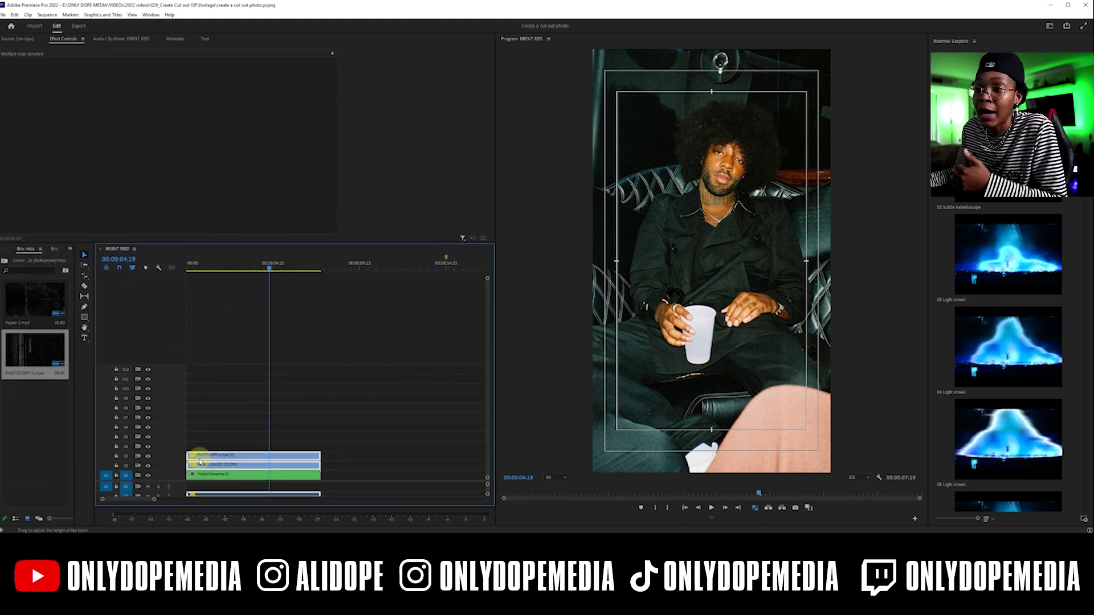
click(227, 478)
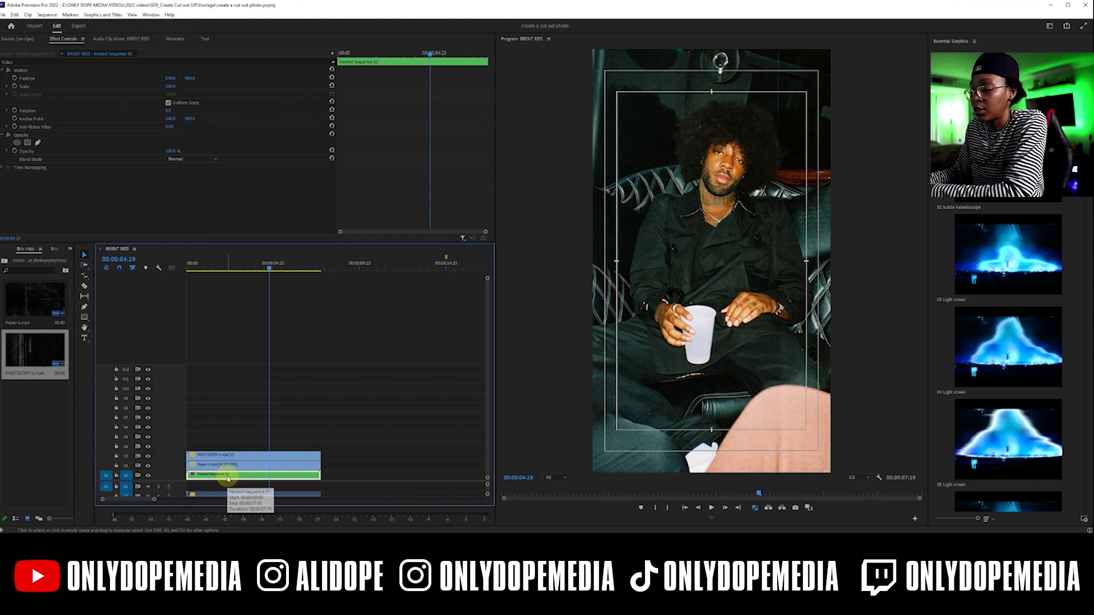
key(Delete)
drag(232, 475, 221, 452)
drag(221, 454, 219, 357)
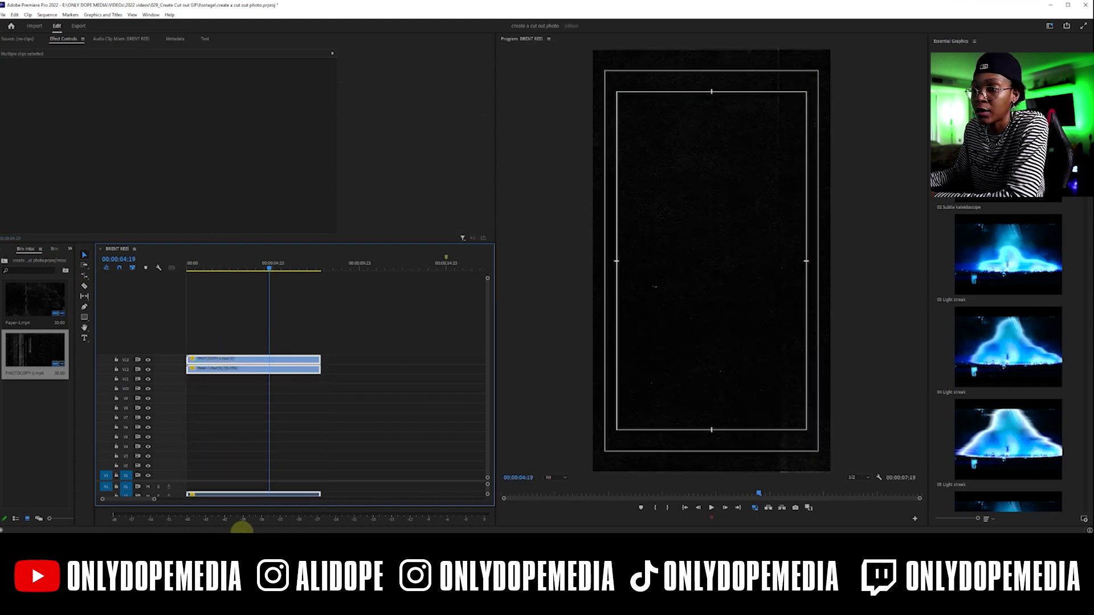
Unlink the audio from the Paper and PHOTOCOPY overlays and delete it from the timeline.
right_click(242, 494)
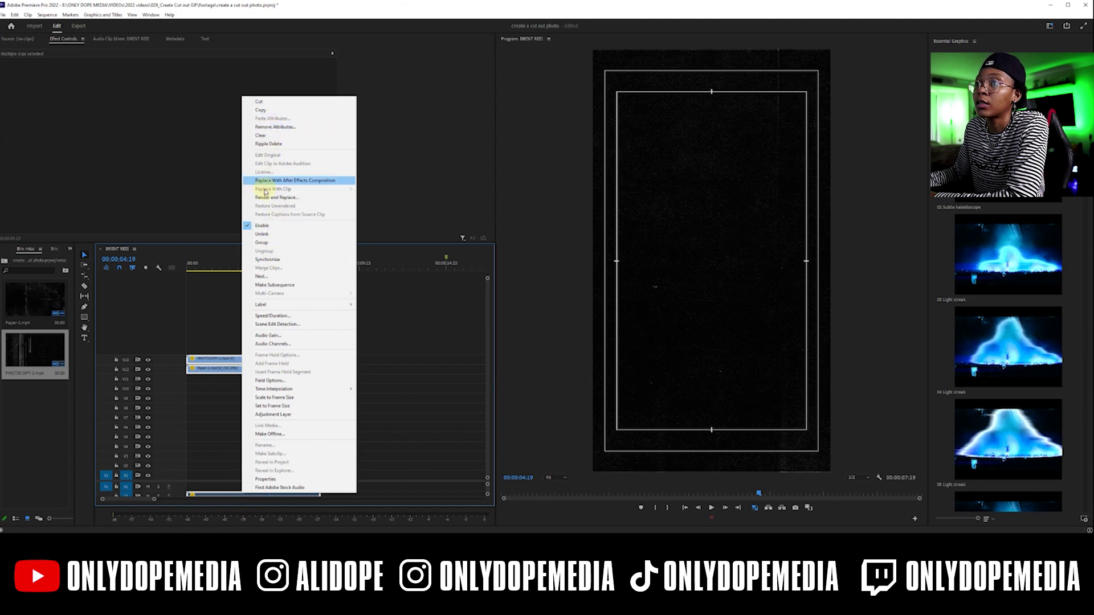
click(264, 237)
click(259, 489)
click(259, 495)
click(246, 480)
Copy all photo clips from Nested Sequence 01 into the start of the BRENT REEL sequence, beneath the two texture overlays.
click(4, 251)
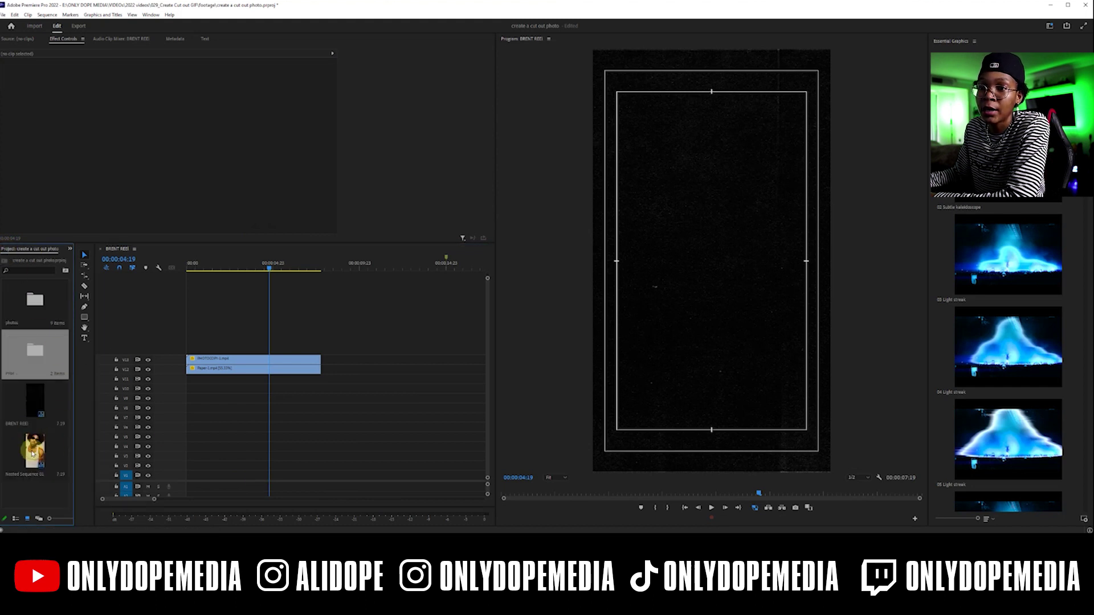
double_click(30, 453)
drag(324, 407, 194, 274)
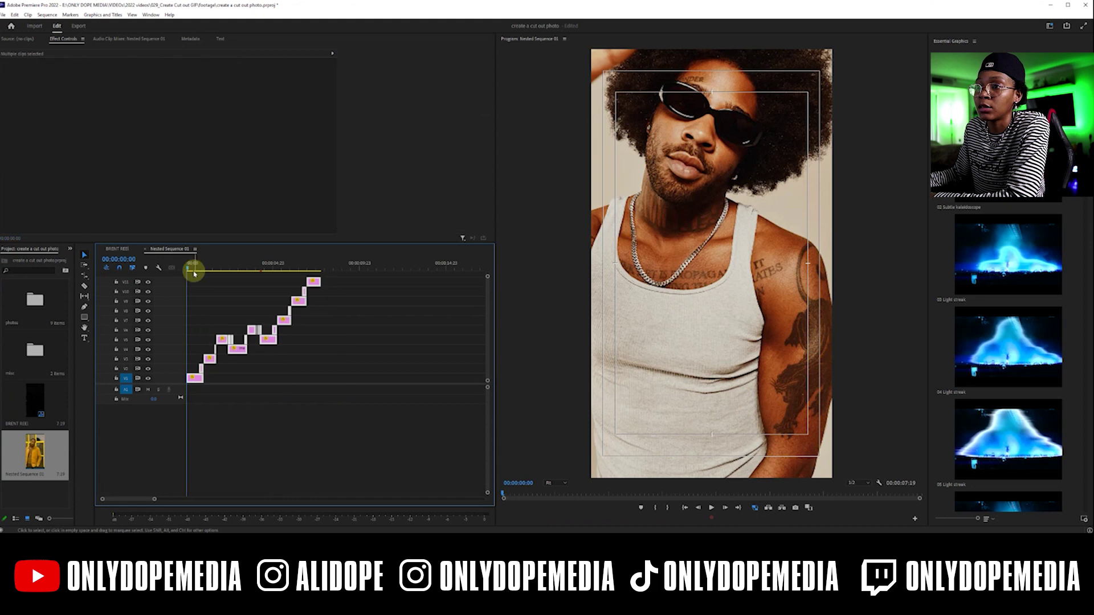
drag(191, 379, 188, 478)
click(149, 250)
click(188, 265)
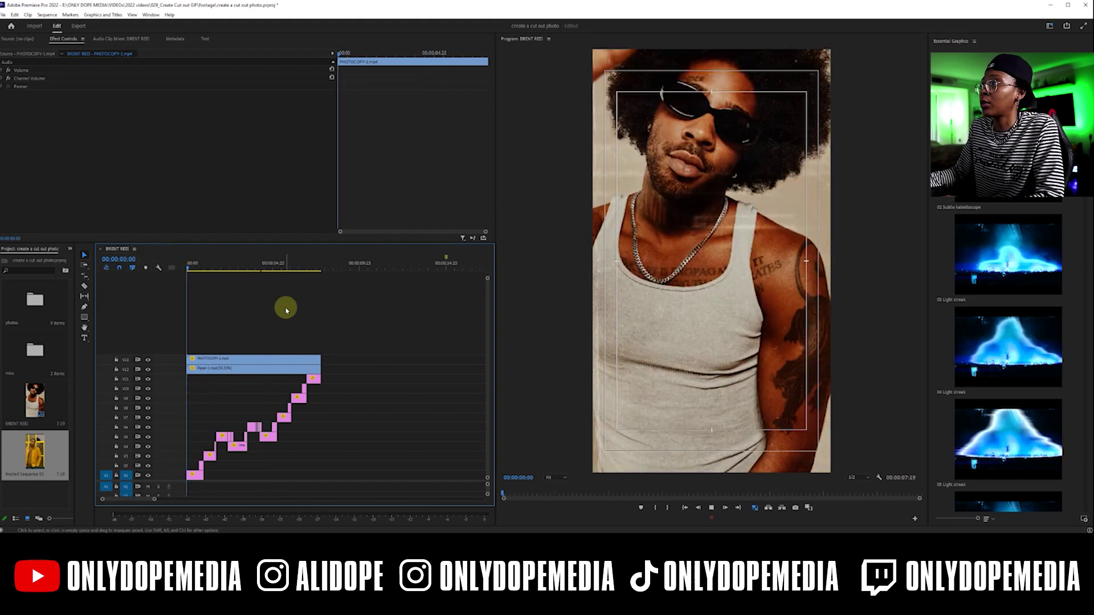